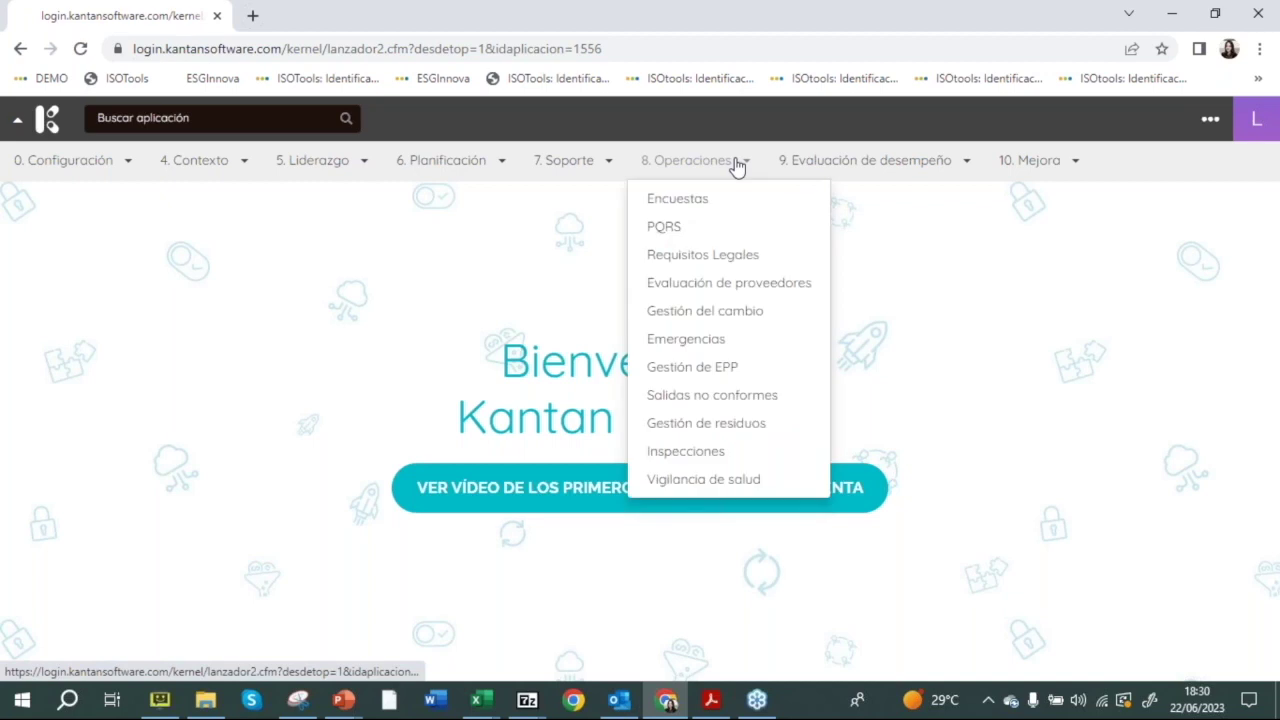
Step: Open the Trabajos en Altura training record in the Capacitación application under Soporte
{"action": "left_click", "coordinate": [600, 160]}
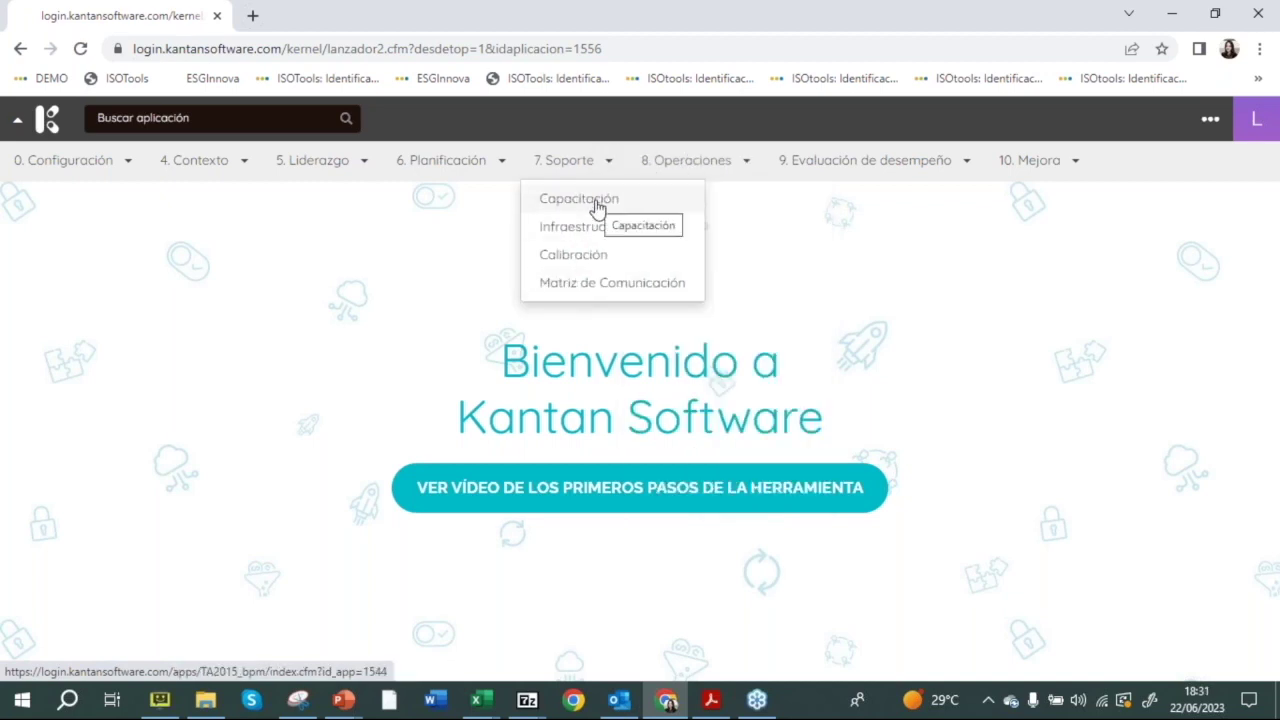
{"action": "left_click", "coordinate": [594, 204]}
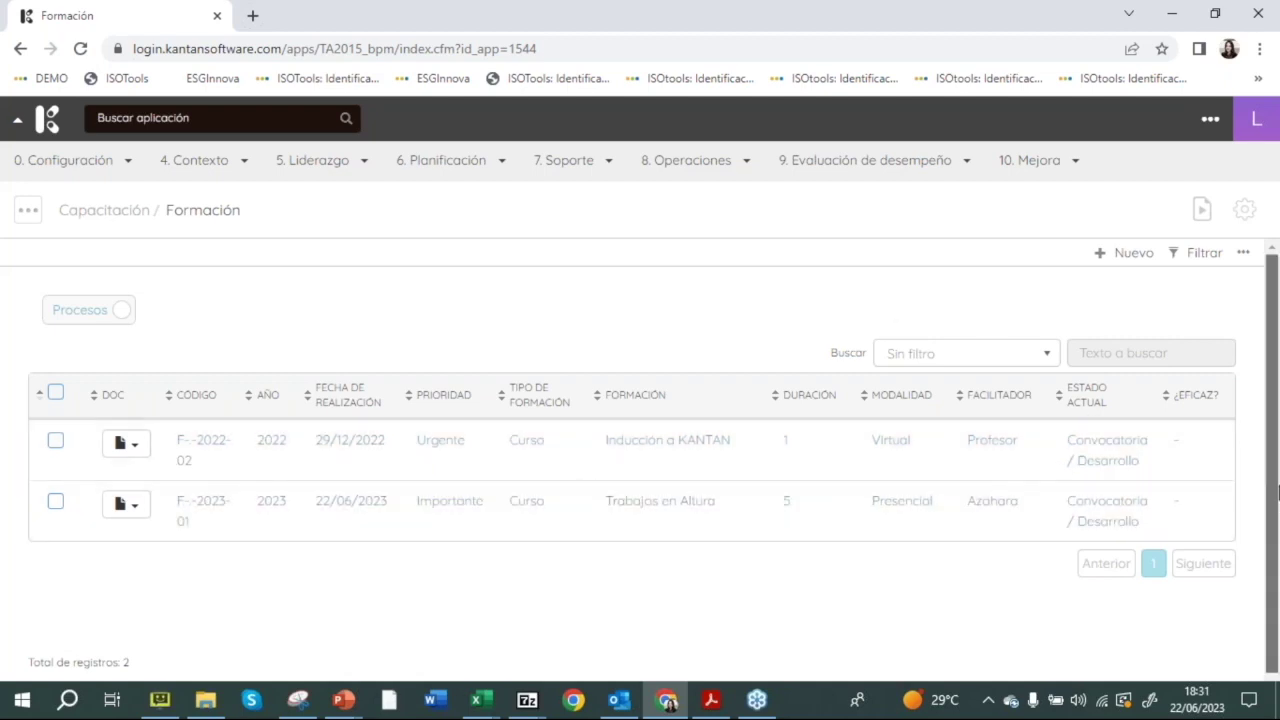
{"action": "scroll", "coordinate": [677, 500], "scroll_direction": "down", "scroll_amount": 1}
{"action": "left_click", "coordinate": [700, 472]}
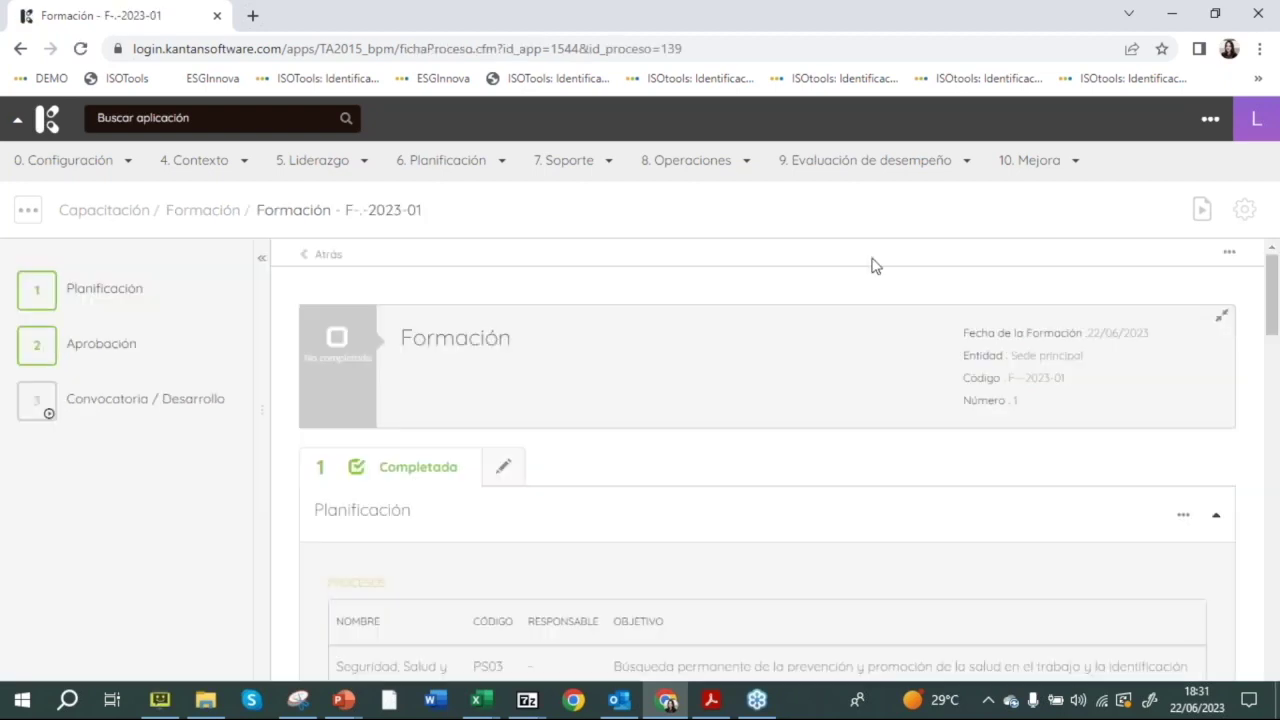
Step: Examine the record's Planificación and Aprobación phases, including the training request, suggested provider and evaluated facilitators
{"action": "mouse_move", "coordinate": [71, 289]}
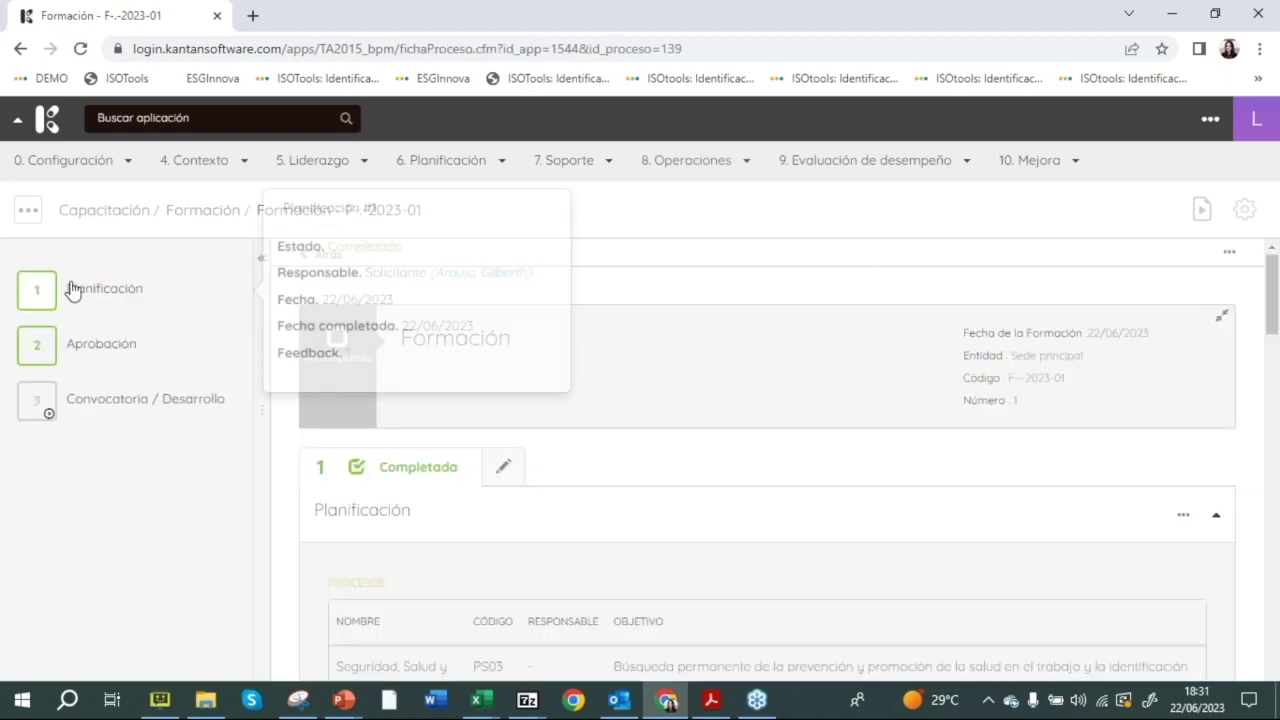
{"action": "scroll", "coordinate": [724, 341], "scroll_direction": "down", "scroll_amount": 2}
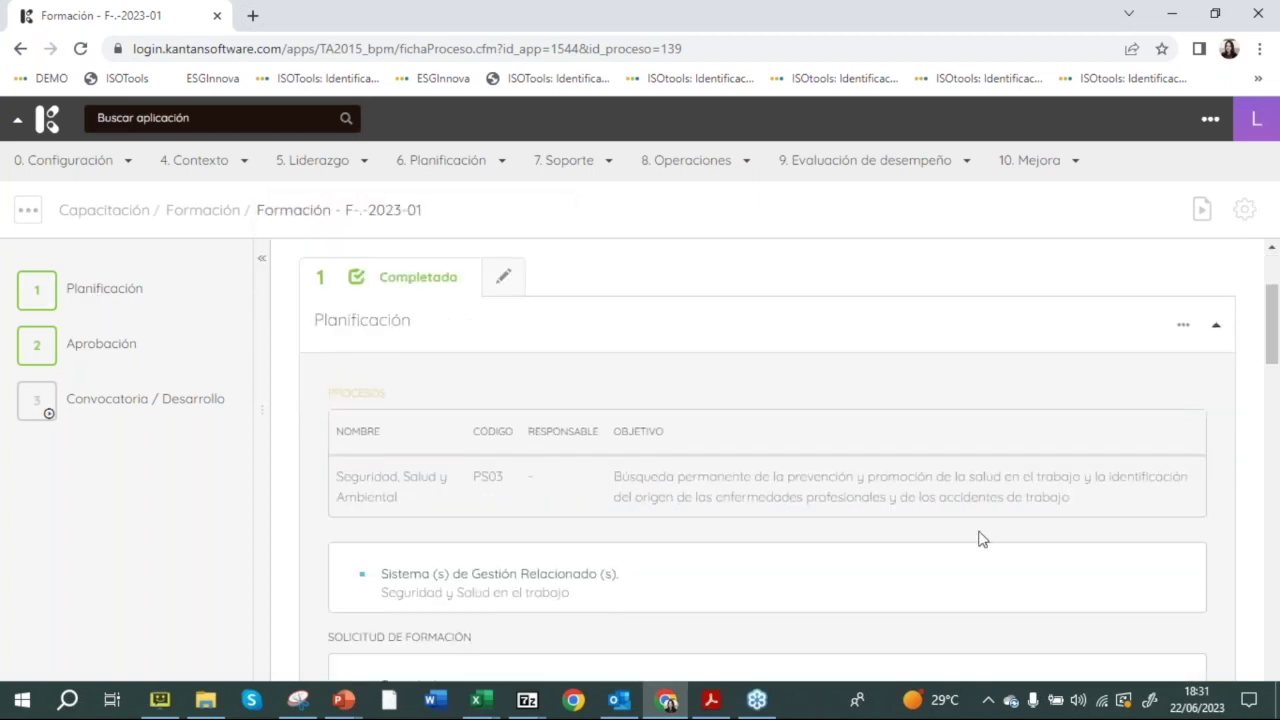
{"action": "left_click_drag", "start_coordinate": [1271, 363], "coordinate": [1273, 423]}
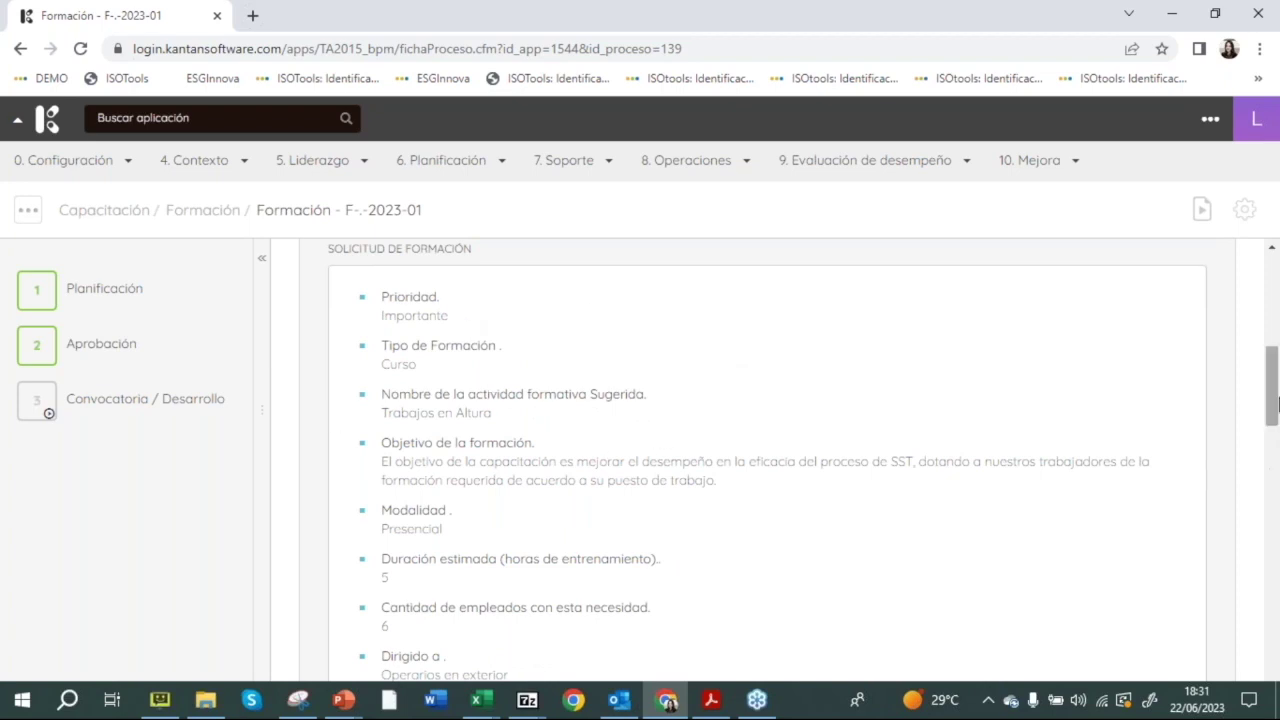
{"action": "left_click_drag", "start_coordinate": [1272, 390], "coordinate": [1270, 438]}
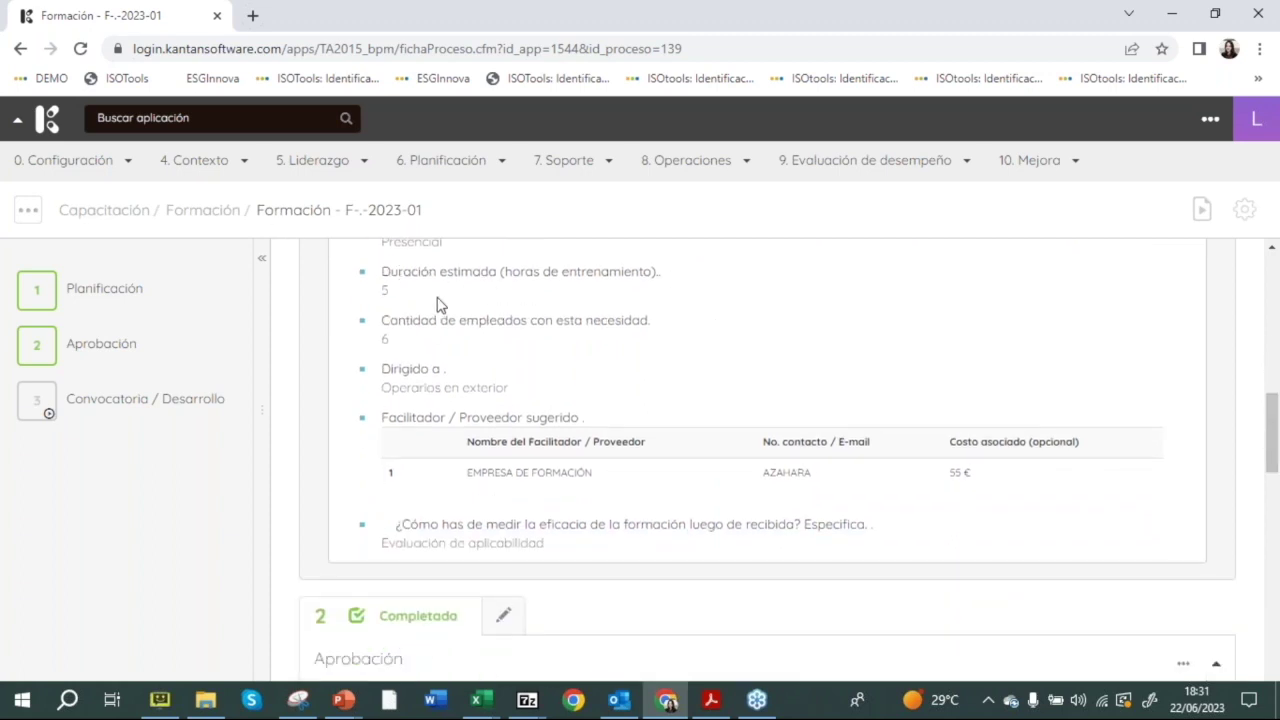
{"action": "left_click_drag", "start_coordinate": [1276, 425], "coordinate": [1276, 445]}
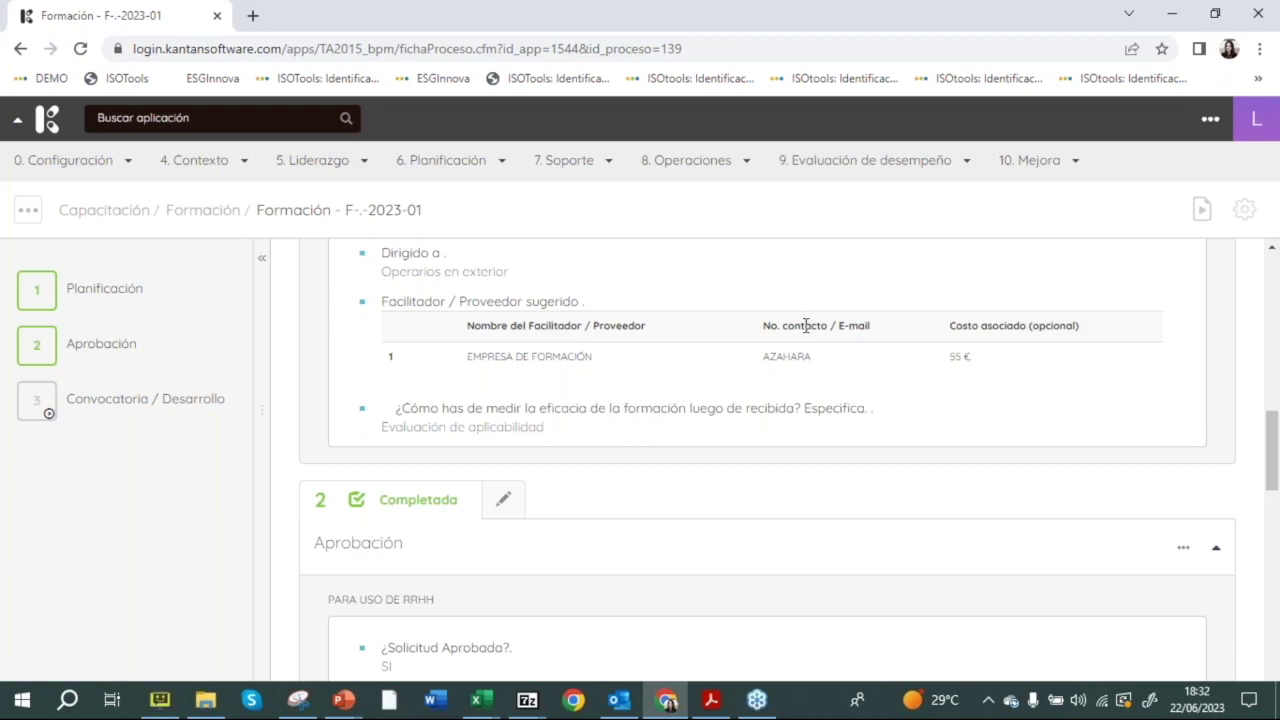
{"action": "left_click_drag", "start_coordinate": [1276, 463], "coordinate": [1276, 498]}
{"action": "mouse_move", "coordinate": [171, 358]}
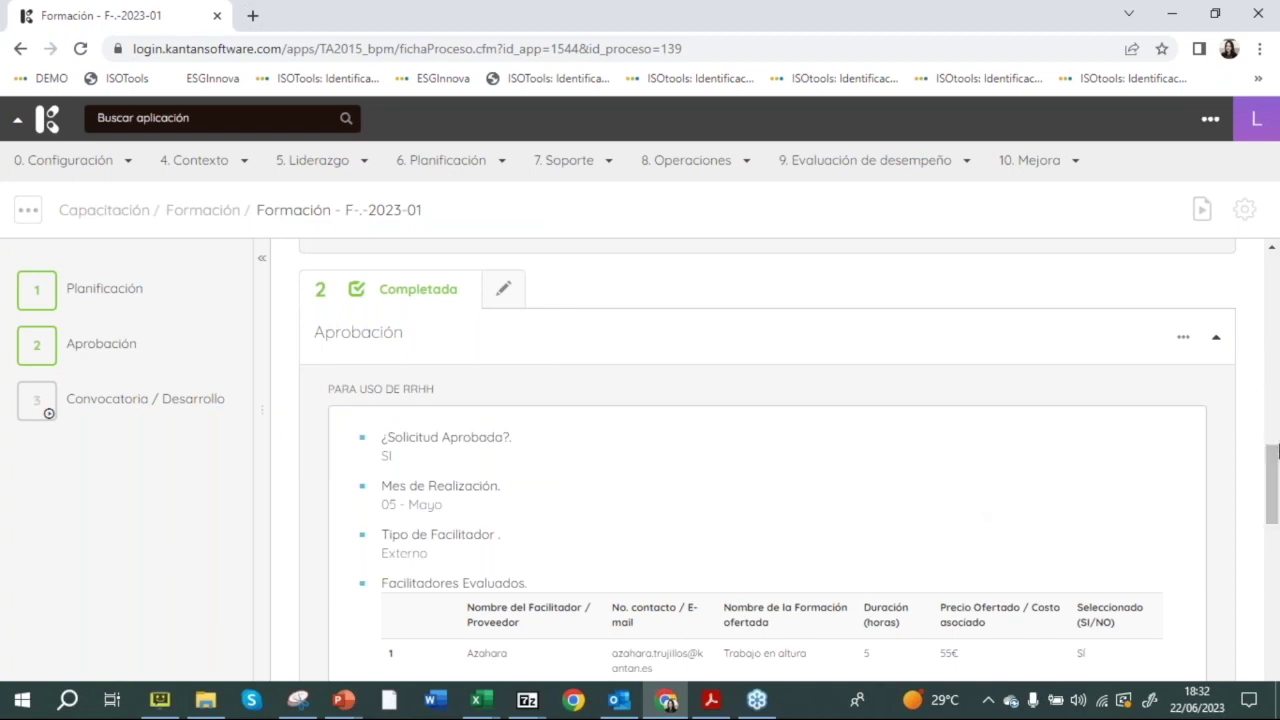
{"action": "scroll", "coordinate": [752, 308], "scroll_direction": "down", "scroll_amount": 2}
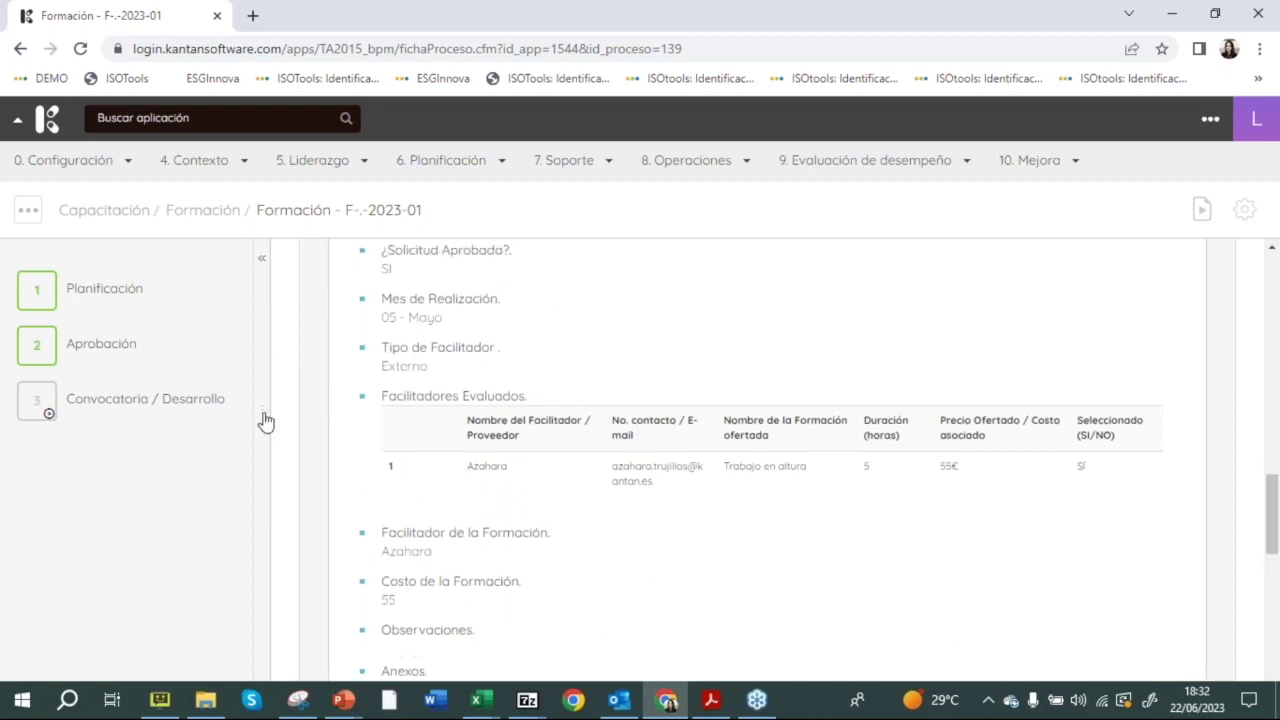
Step: Examine the Convocatoria / Desarrollo phase, including the external facilitator, topics covered, observations and evidence fields
{"action": "left_click_drag", "start_coordinate": [1277, 510], "coordinate": [1277, 589]}
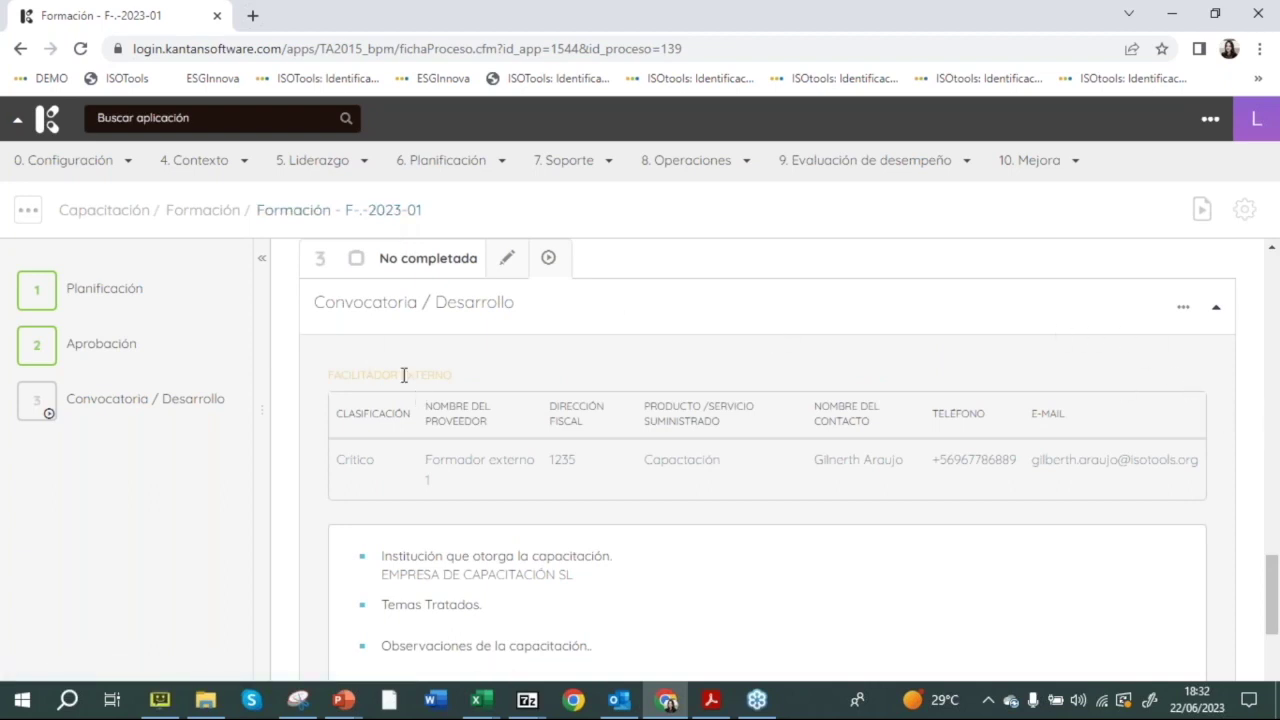
{"action": "left_click_drag", "start_coordinate": [1271, 586], "coordinate": [1270, 622]}
{"action": "scroll", "coordinate": [1268, 615], "scroll_direction": "up", "scroll_amount": 1}
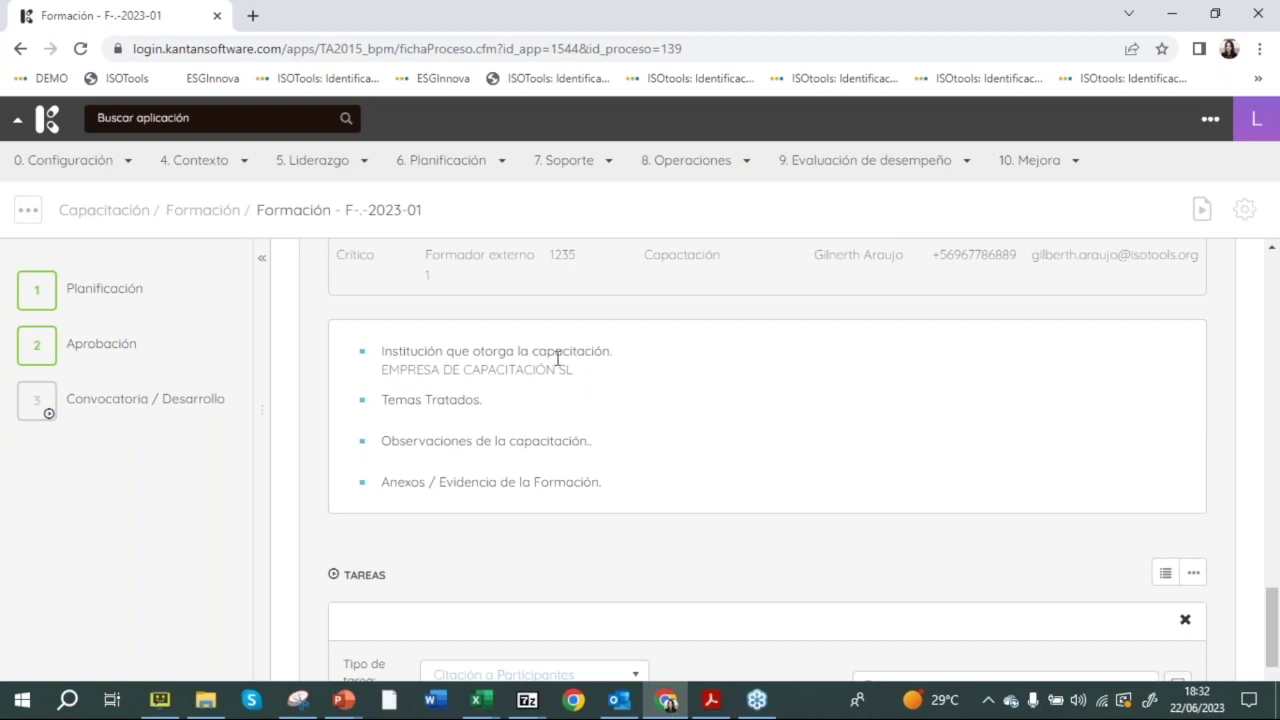
{"action": "left_click_drag", "start_coordinate": [395, 400], "coordinate": [531, 406]}
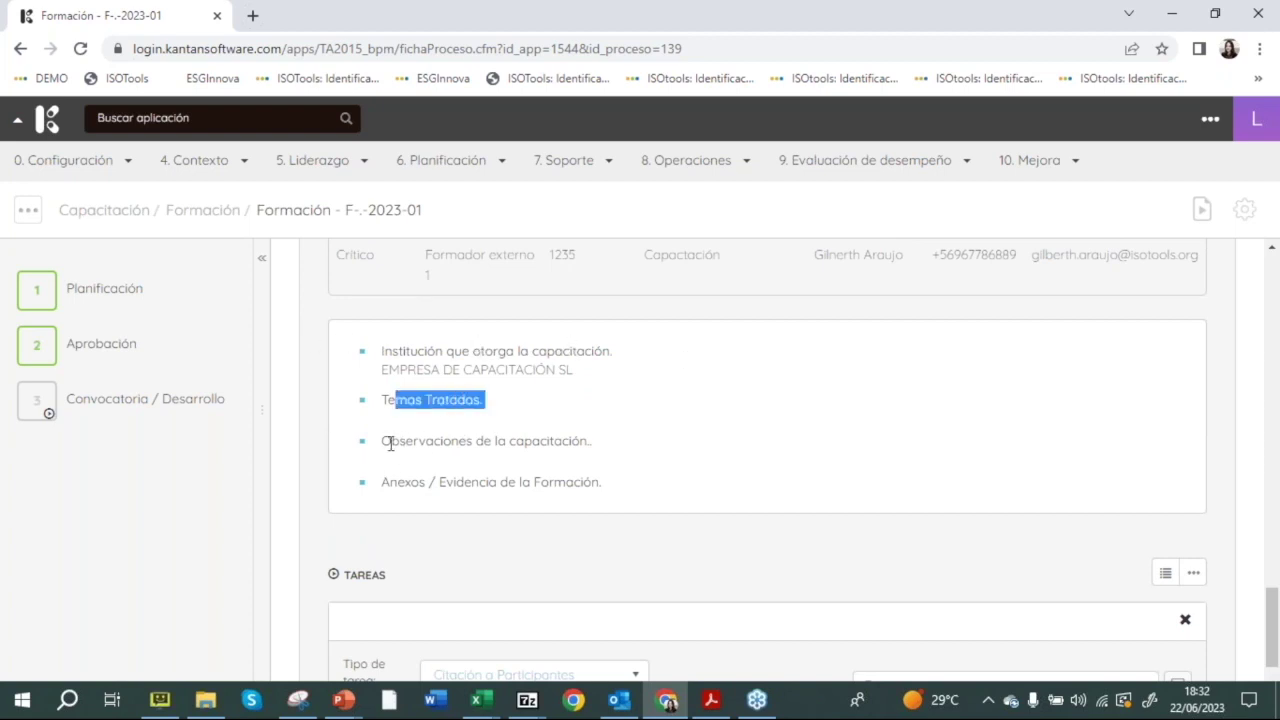
{"action": "double_click", "coordinate": [548, 441]}
{"action": "left_click", "coordinate": [565, 488]}
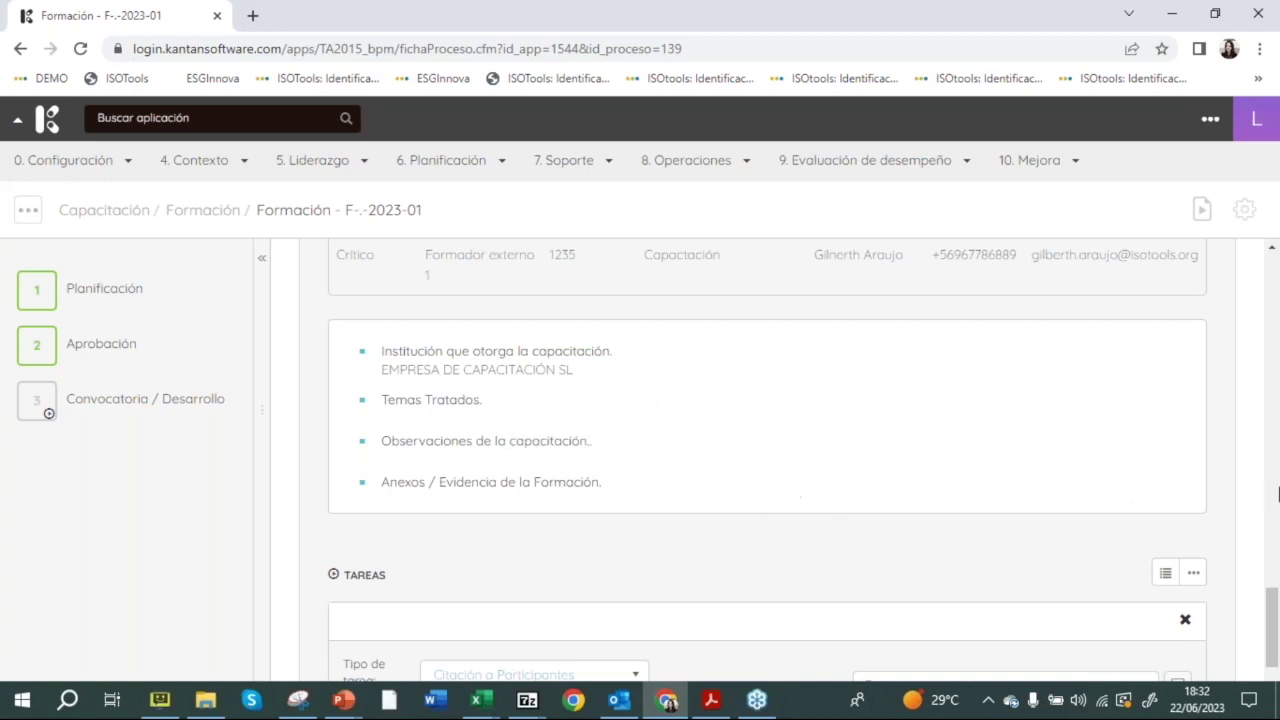
Step: Open the Convocatoria / Desarrollo phase for editing and save it without marking it complete
{"action": "left_click_drag", "start_coordinate": [1274, 615], "coordinate": [1276, 532]}
{"action": "left_click", "coordinate": [505, 427]}
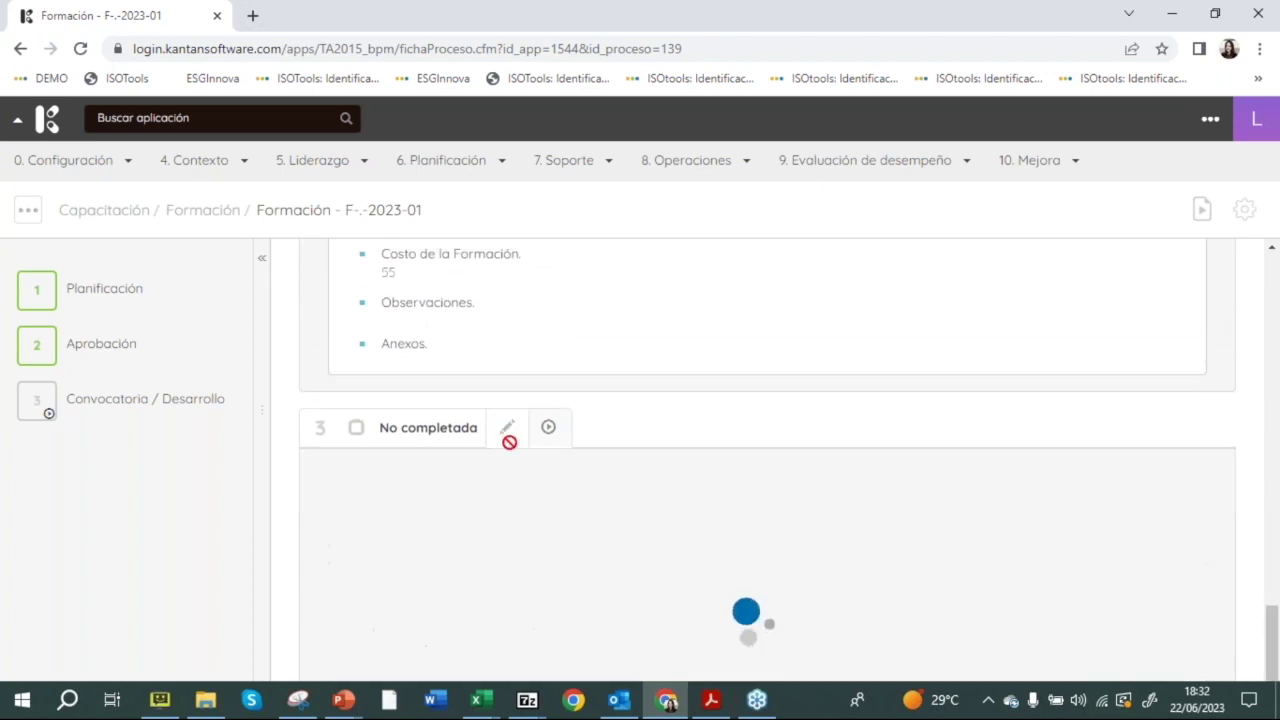
{"action": "left_click_drag", "start_coordinate": [1274, 545], "coordinate": [1274, 680]}
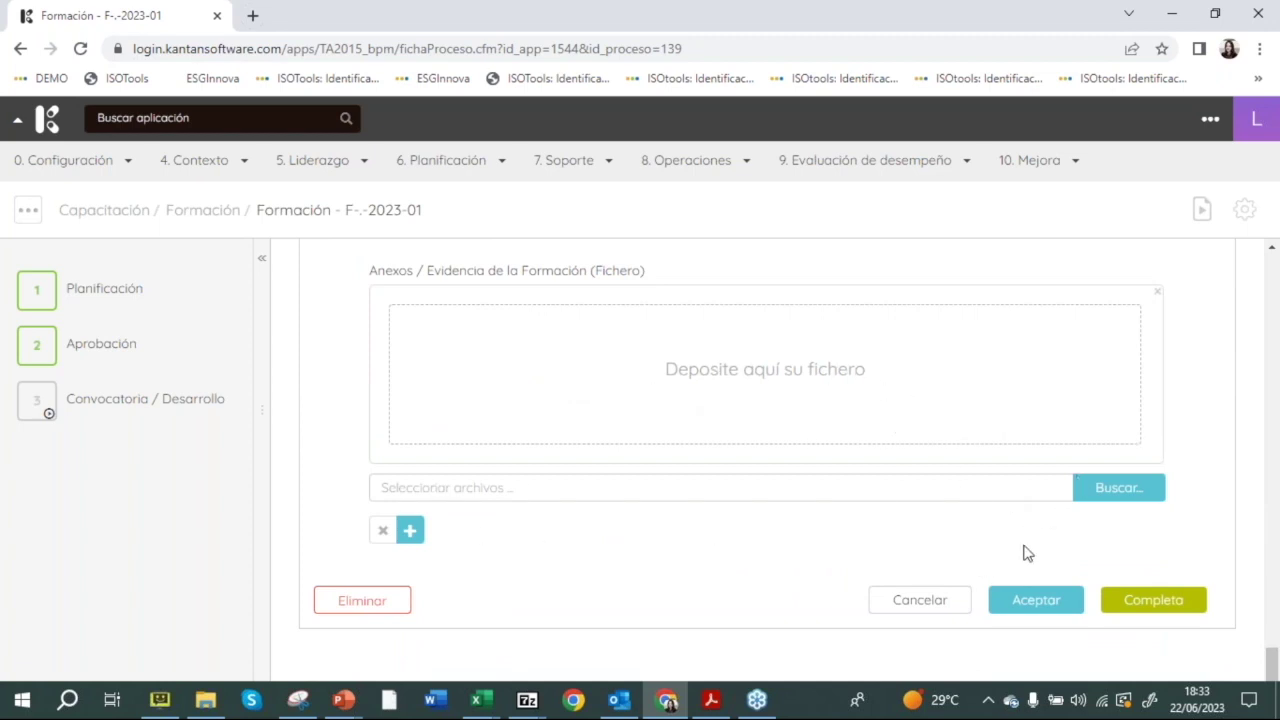
{"action": "left_click", "coordinate": [1038, 610]}
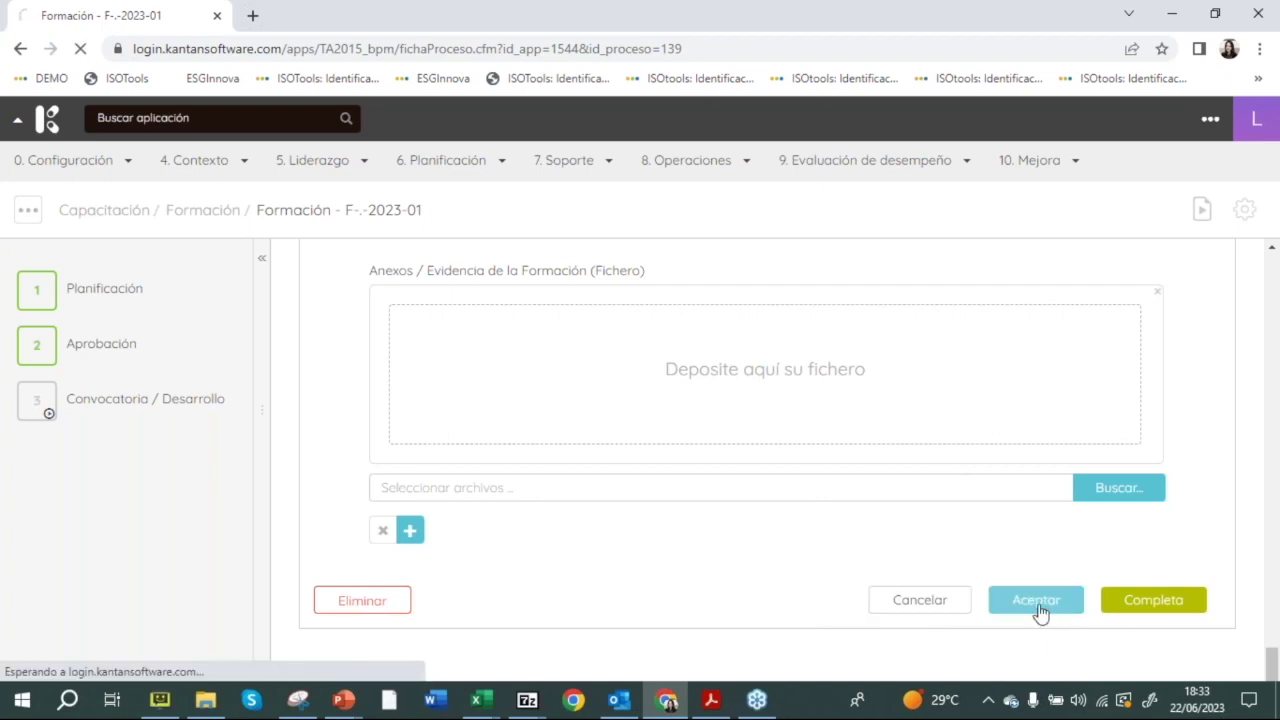
Step: Start a new Citación a Participantes task in the Convocatoria / Desarrollo phase
{"action": "left_click", "coordinate": [117, 417]}
{"action": "left_click_drag", "start_coordinate": [1273, 590], "coordinate": [1275, 670]}
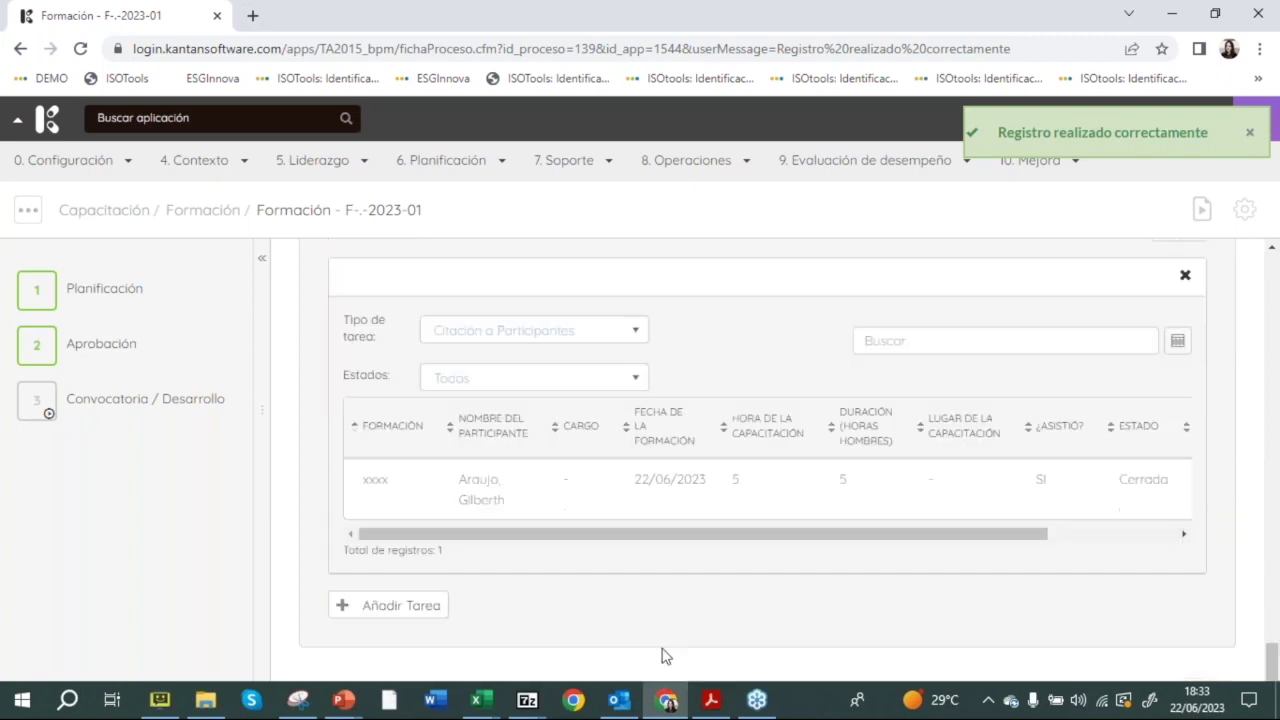
{"action": "left_click", "coordinate": [420, 607]}
{"action": "left_click", "coordinate": [420, 639]}
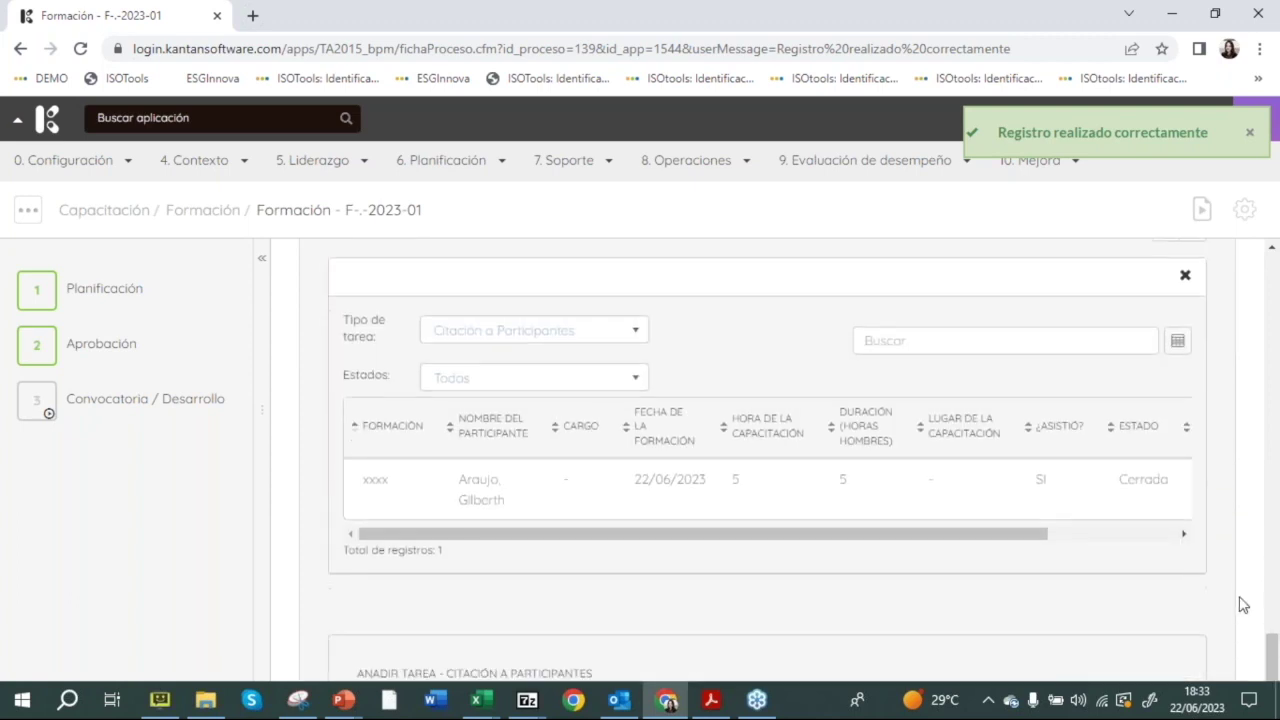
Step: Enter "Capacitación de SST" as the task's training and schedule it for 29/06/2023 at 9:00
{"action": "scroll", "coordinate": [1243, 602], "scroll_direction": "down", "scroll_amount": 3}
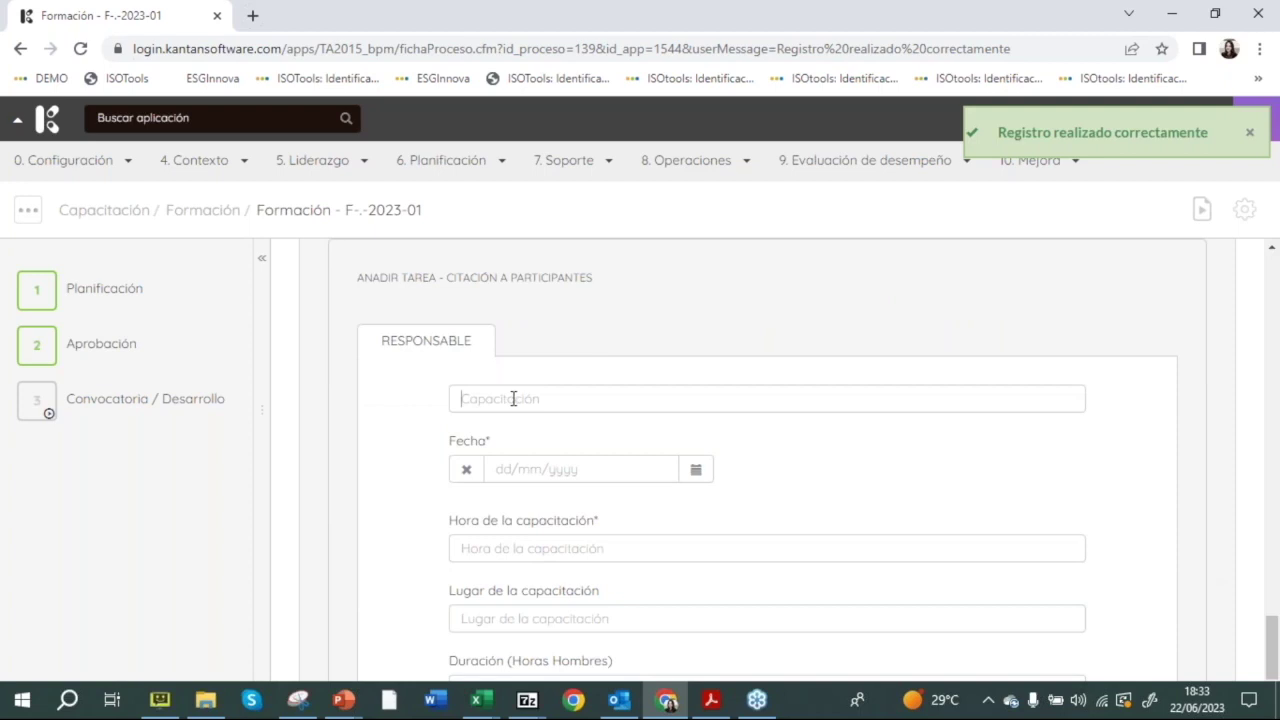
{"action": "left_click", "coordinate": [513, 398]}
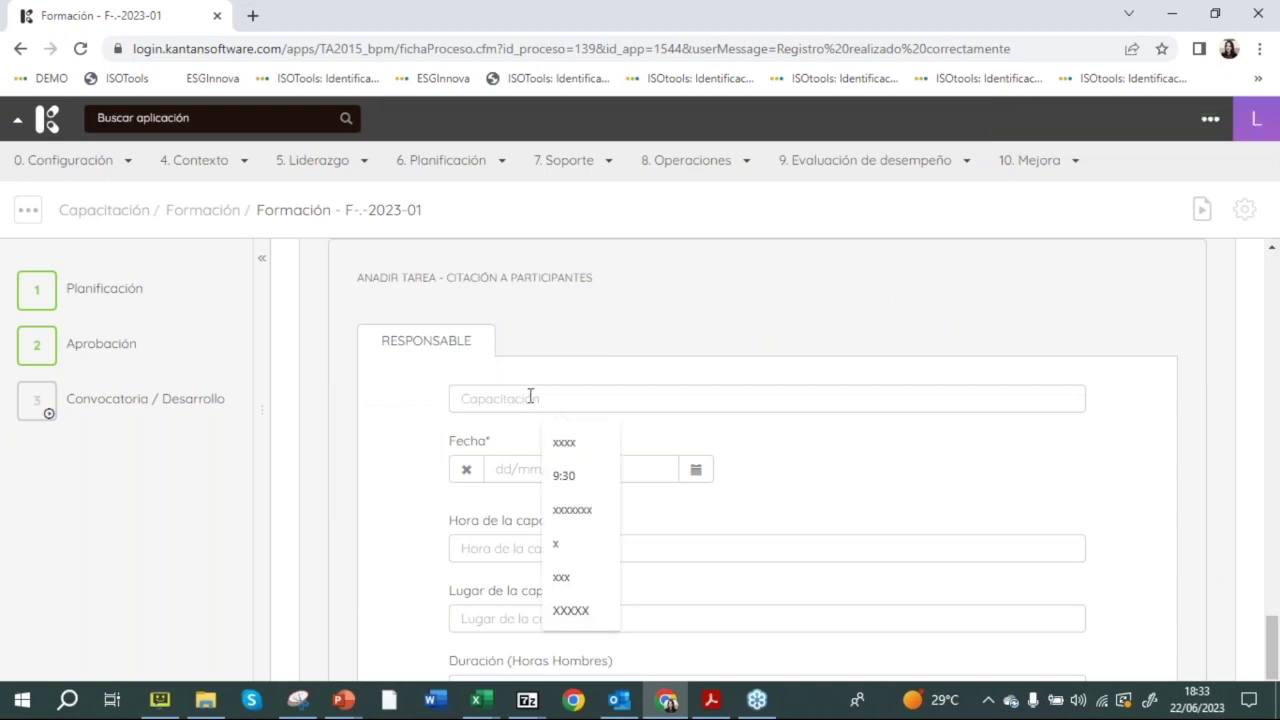
{"action": "type", "text": "Capacitación de SST"}
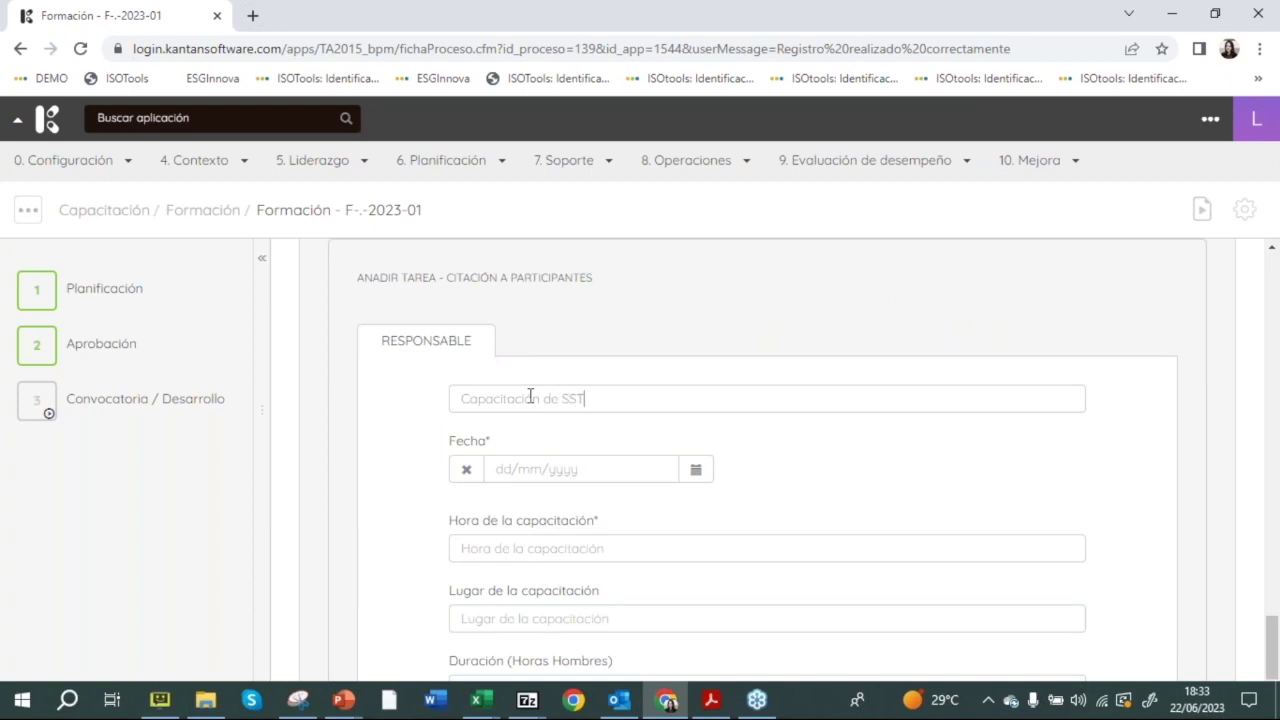
{"action": "left_click", "coordinate": [696, 469]}
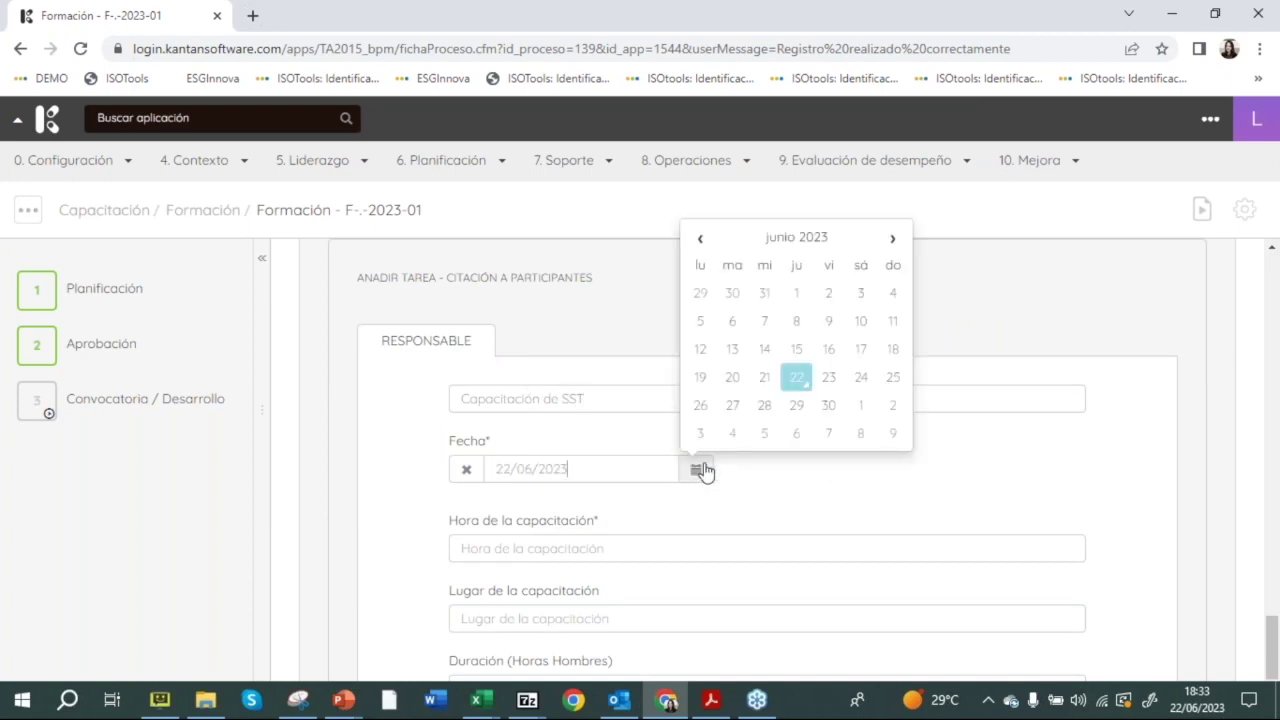
{"action": "left_click", "coordinate": [806, 411]}
{"action": "left_click", "coordinate": [657, 540]}
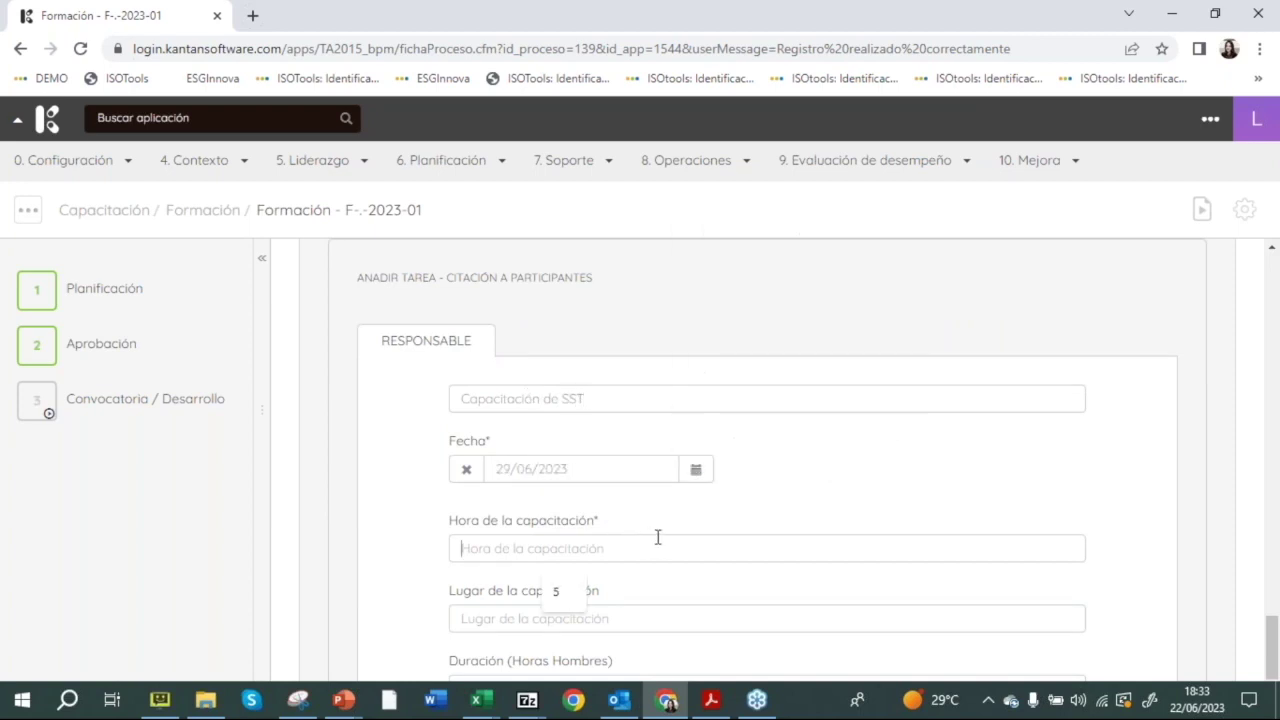
{"action": "type", "text": "9:00"}
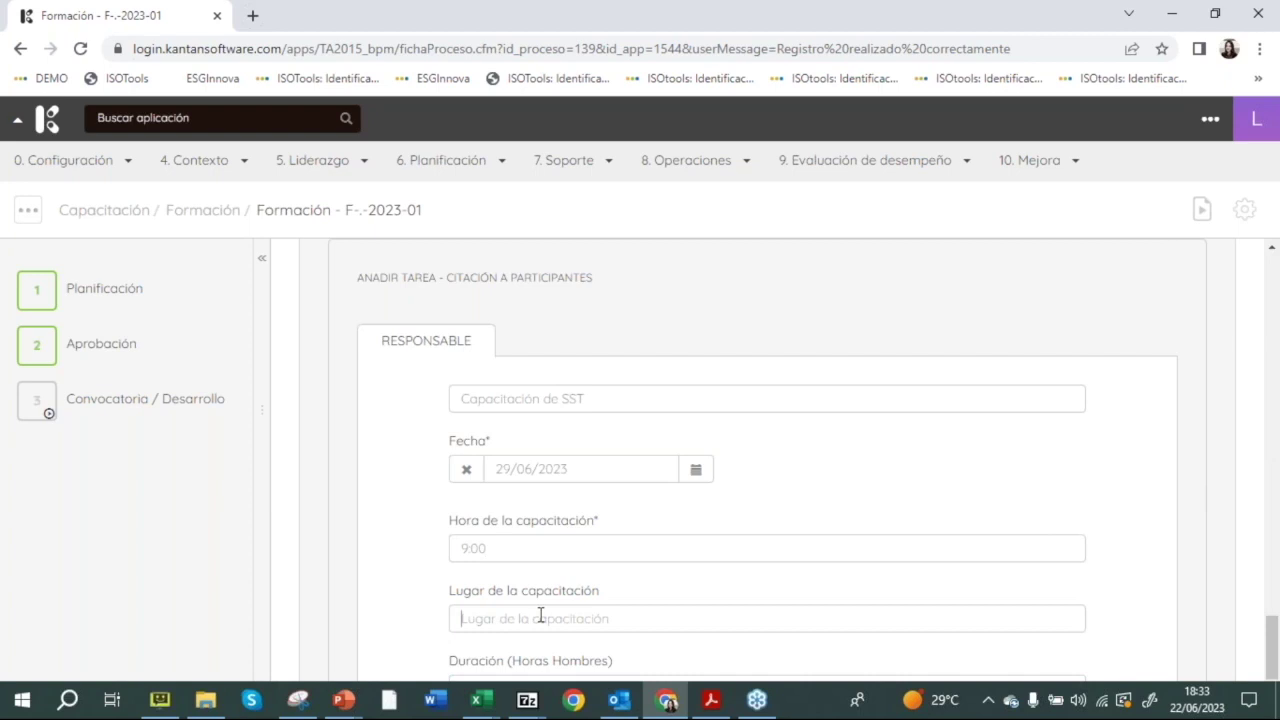
Step: Set the training location to Sala A and the duration to 5 man-hours
{"action": "key", "text": "Tab"}
{"action": "type", "text": "S"}
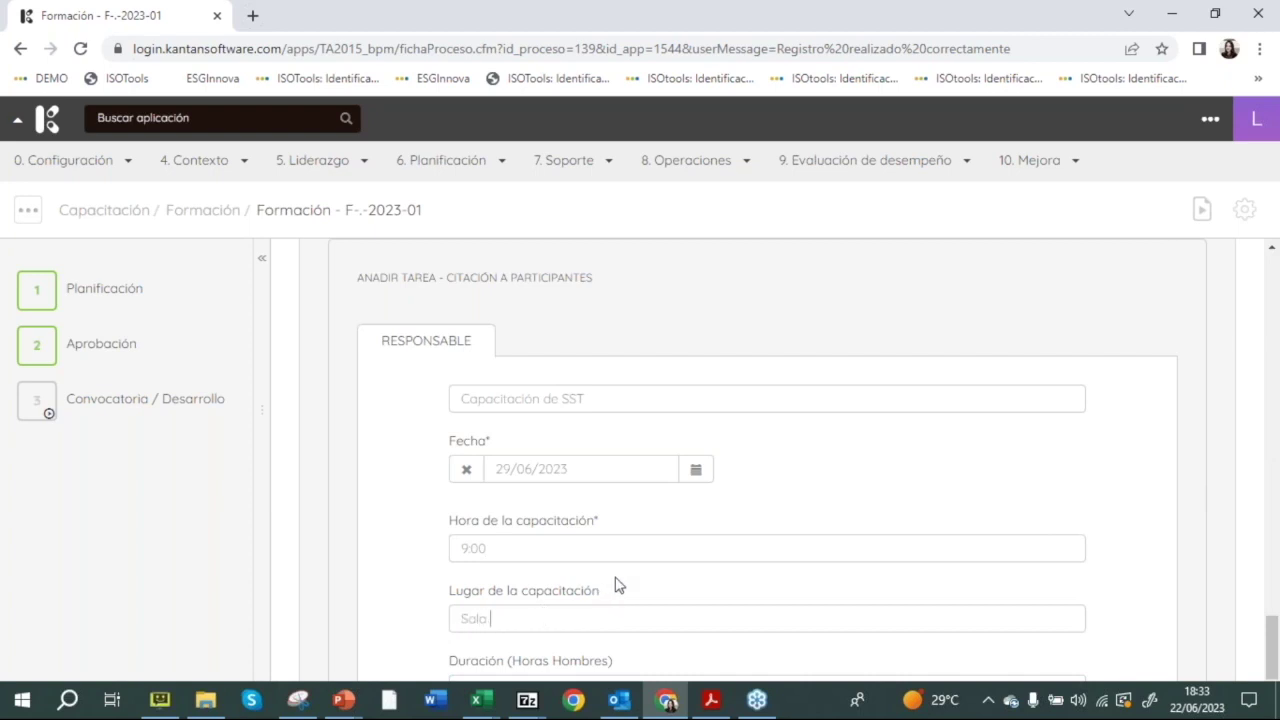
{"action": "left_click_drag", "start_coordinate": [1271, 648], "coordinate": [1271, 670]}
{"action": "left_click", "coordinate": [552, 364]}
{"action": "type", "text": "5"}
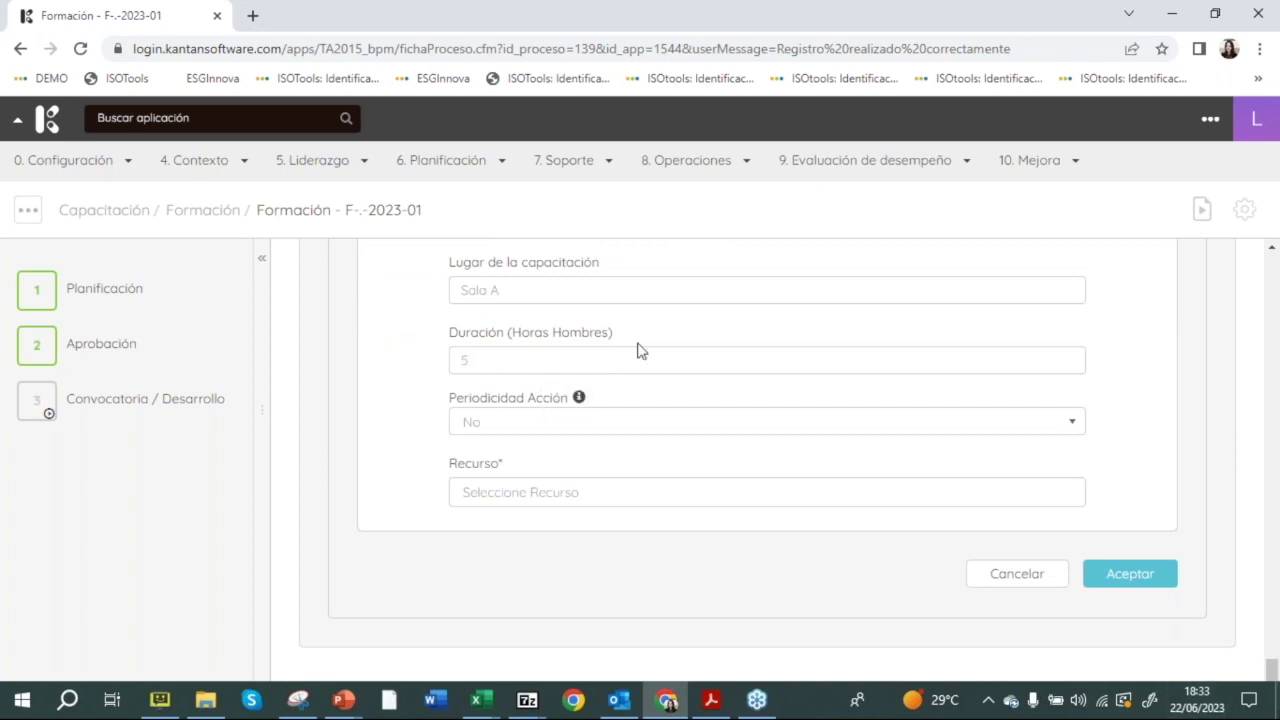
Step: Assign the first listed person as the task's resource and save the task
{"action": "left_click", "coordinate": [533, 493]}
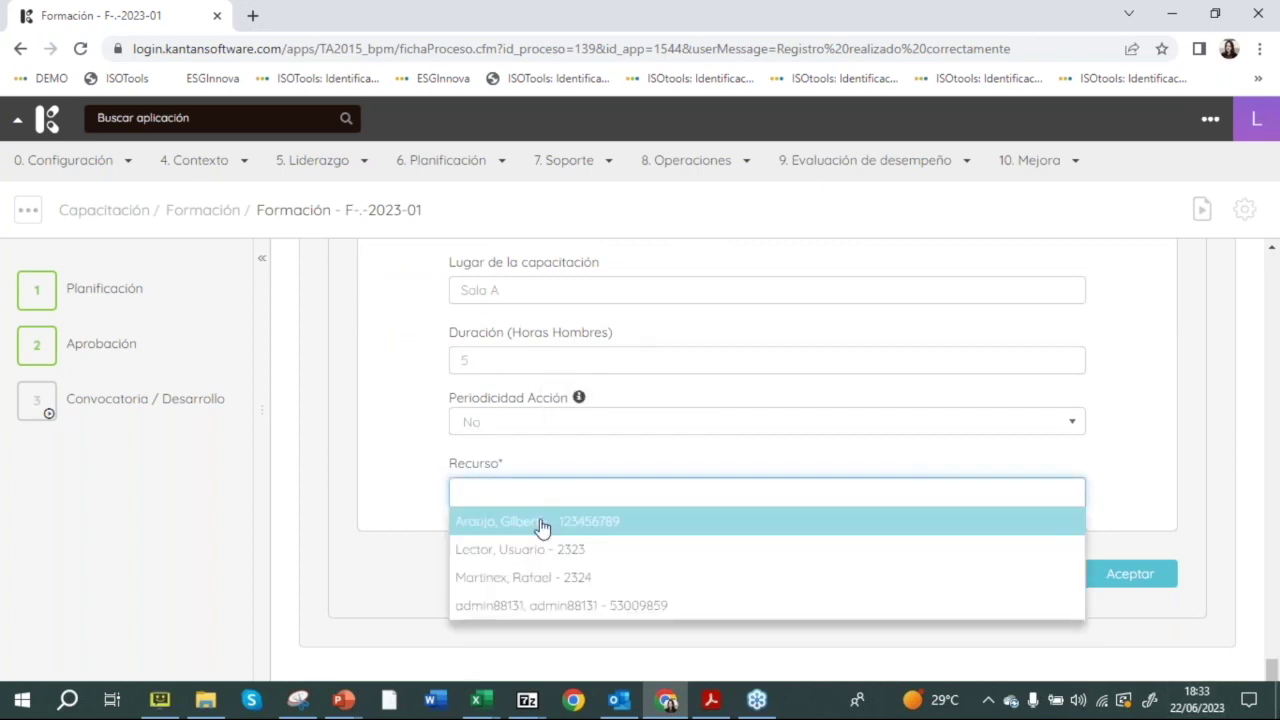
{"action": "left_click", "coordinate": [540, 522]}
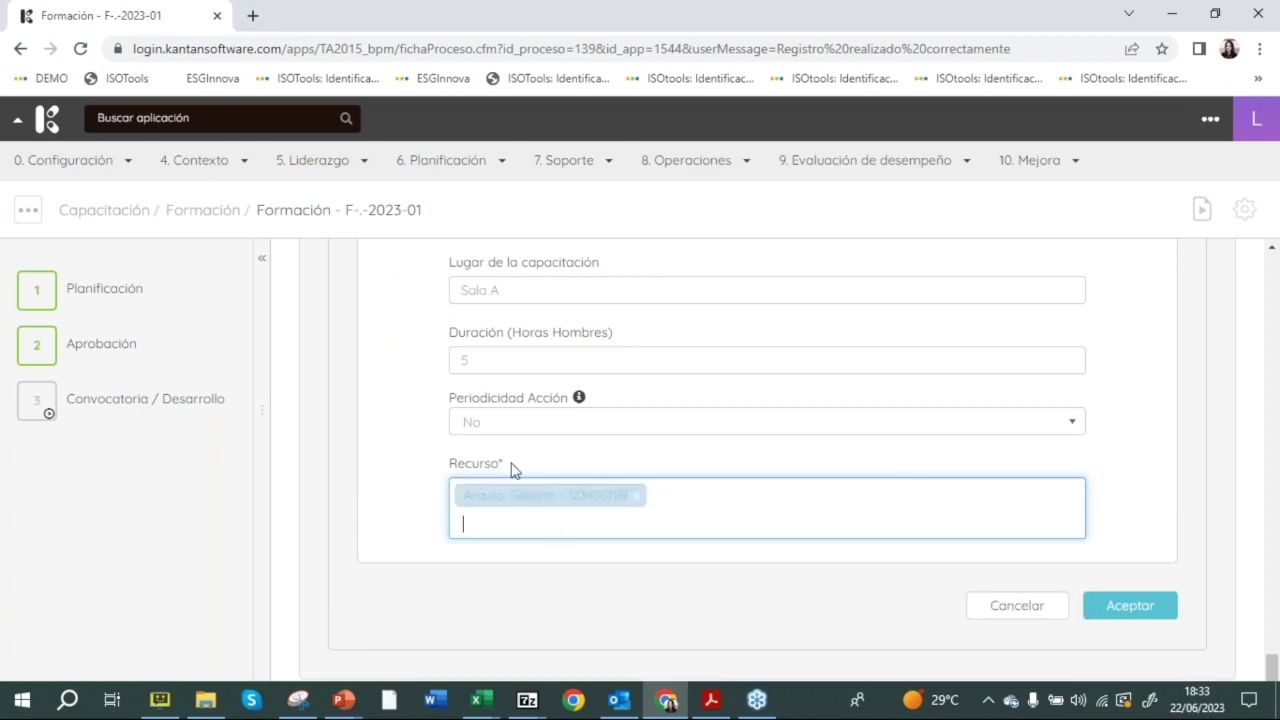
{"action": "left_click", "coordinate": [1129, 606]}
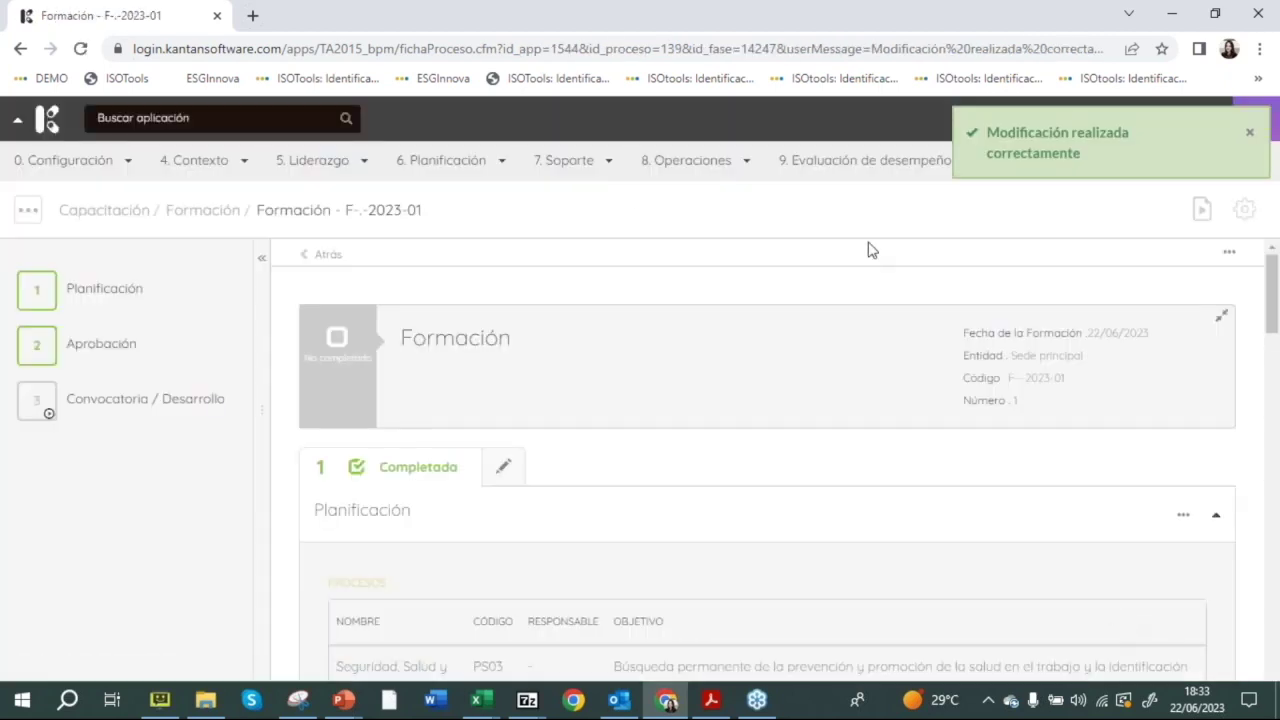
Step: Review the Capacitación de SST entry in the Convocatoria / Desarrollo task list, including its attendance, status and options columns
{"action": "left_click", "coordinate": [183, 400]}
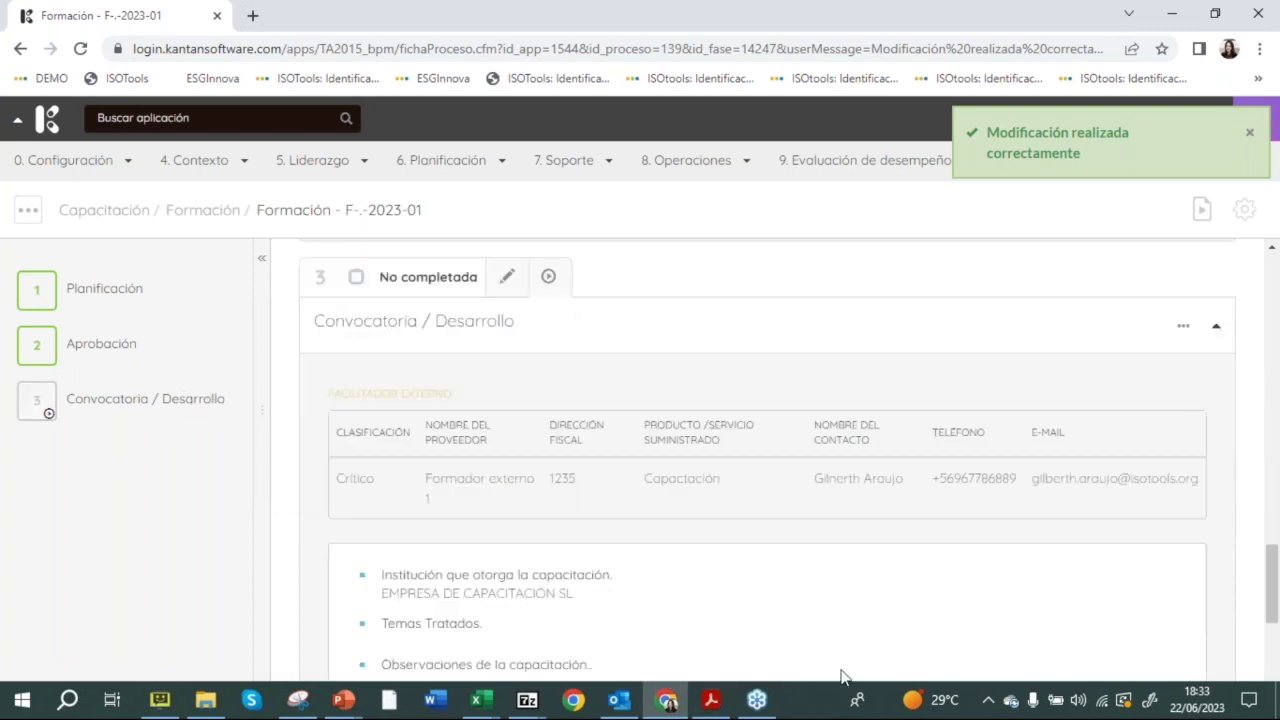
{"action": "left_click_drag", "start_coordinate": [1272, 583], "coordinate": [1272, 663]}
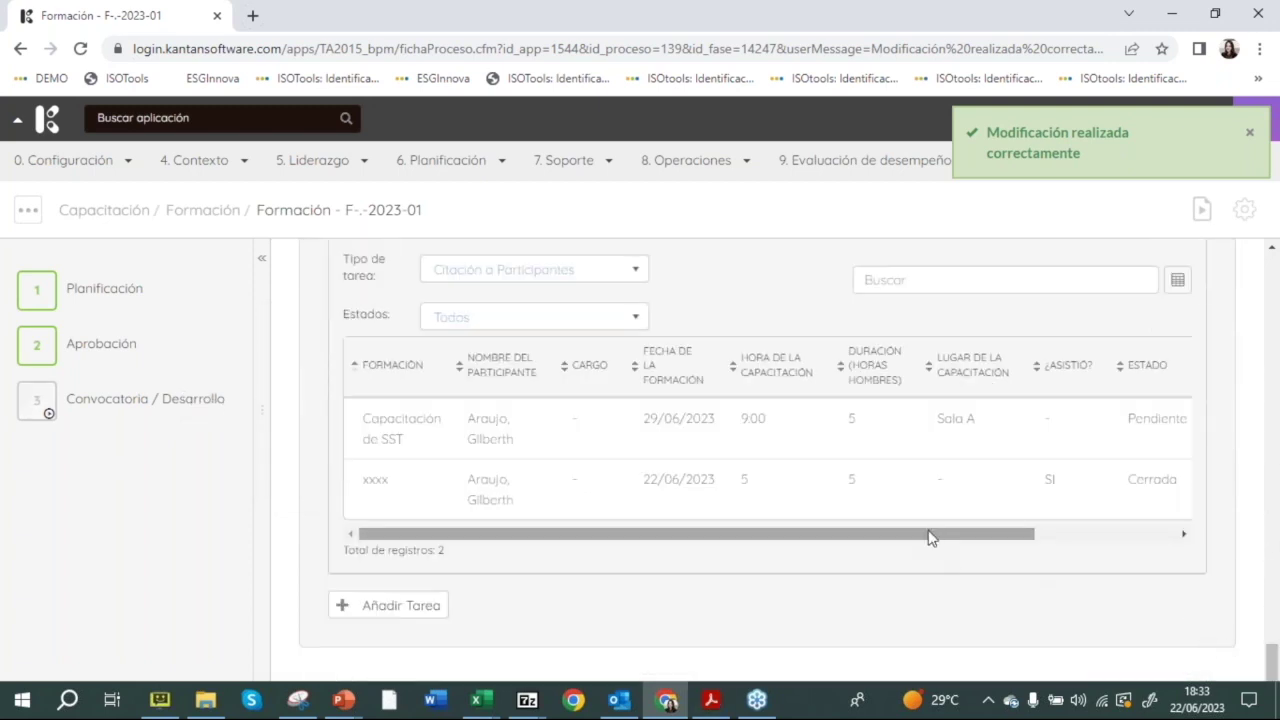
{"action": "left_click_drag", "start_coordinate": [997, 536], "coordinate": [1160, 537]}
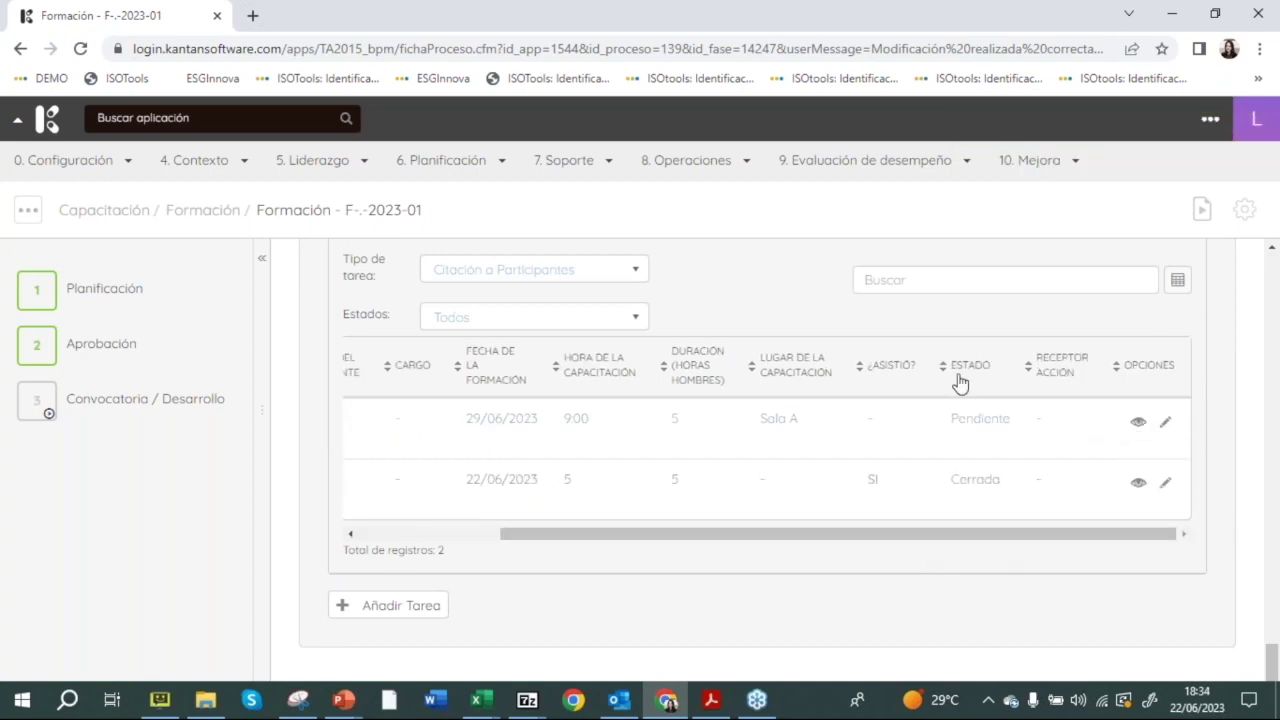
Step: Open the Agenda de actividades application under Configuración
{"action": "left_click", "coordinate": [130, 163]}
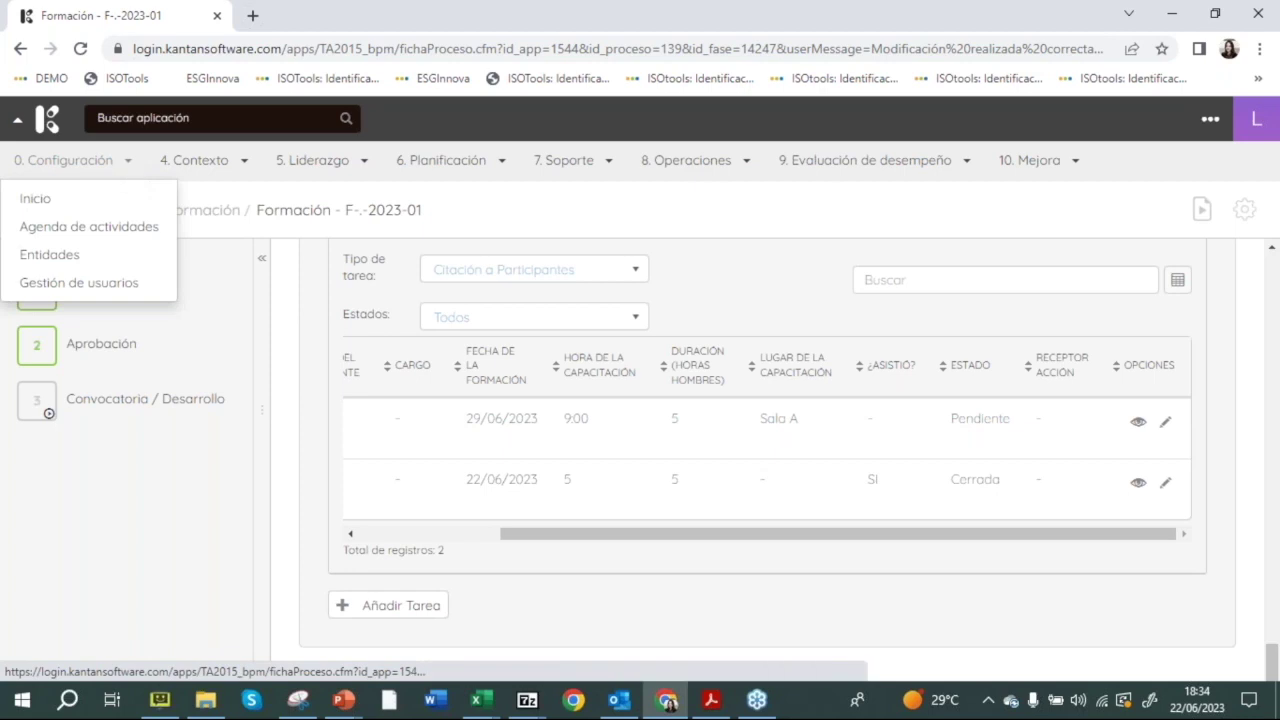
{"action": "left_click", "coordinate": [120, 222]}
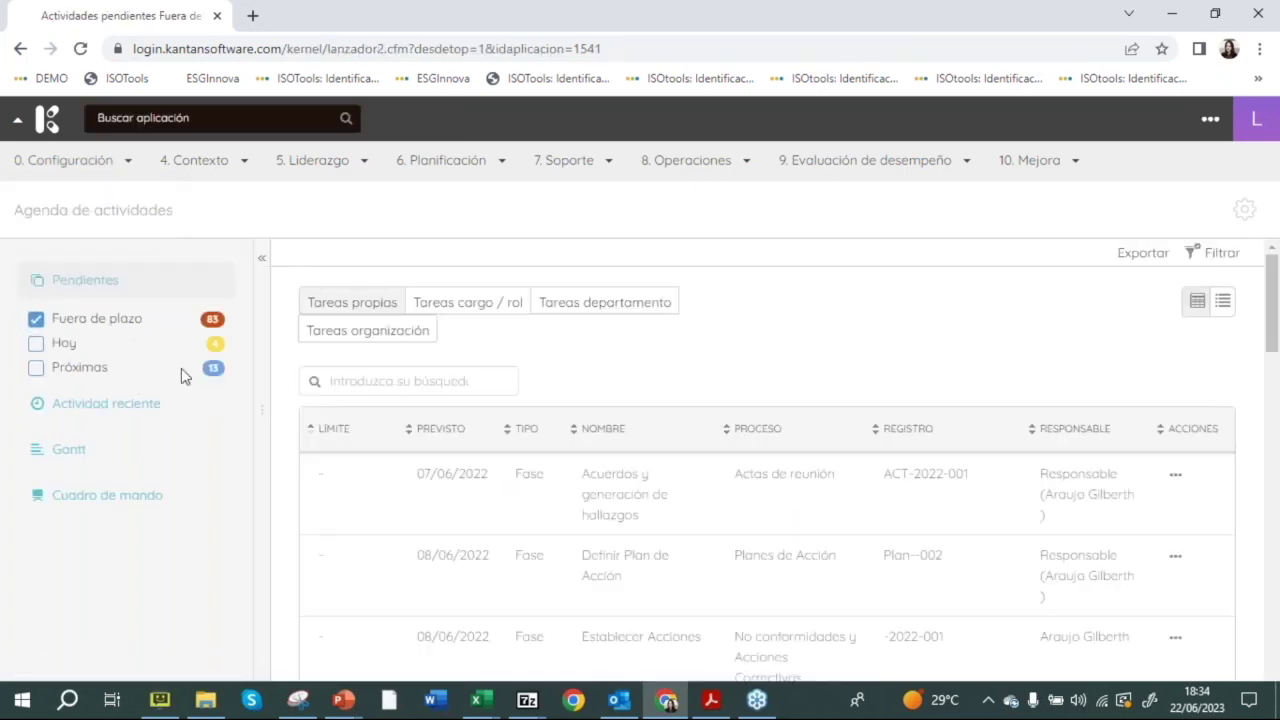
Step: Show only the upcoming (Próximas) pending activities in the agenda and sort the list by type
{"action": "left_click", "coordinate": [47, 344]}
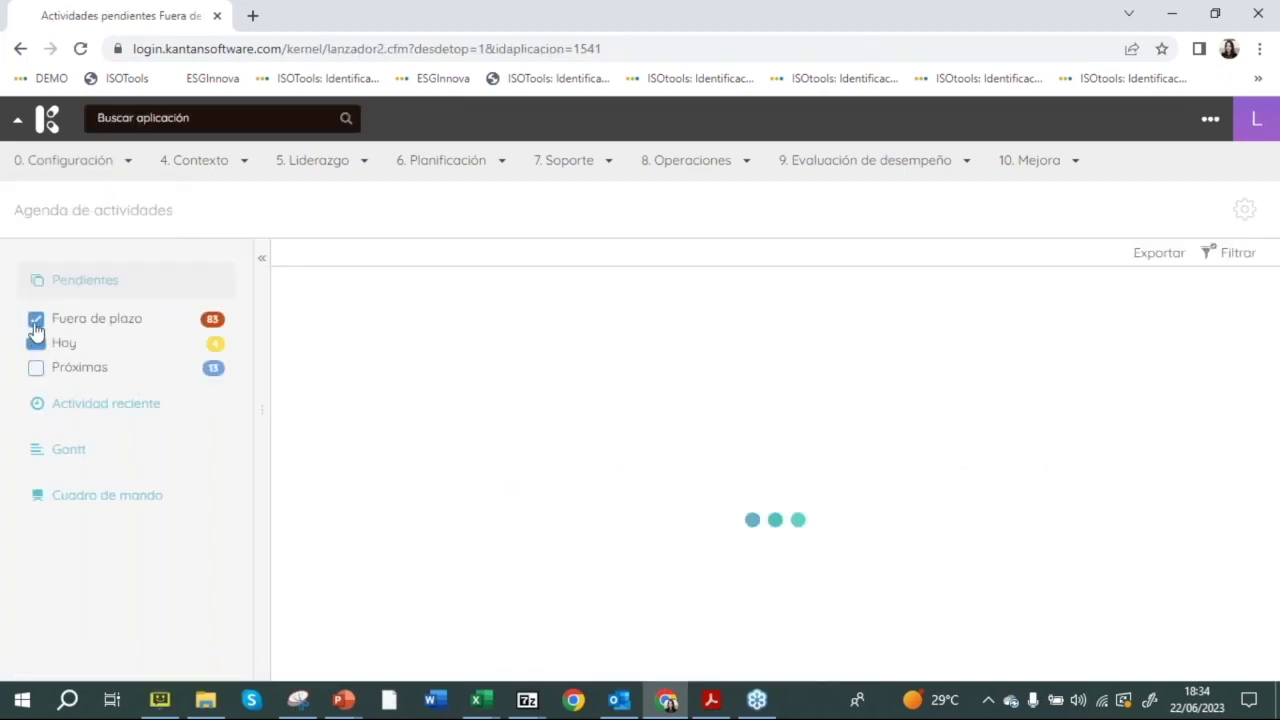
{"action": "left_click", "coordinate": [36, 320]}
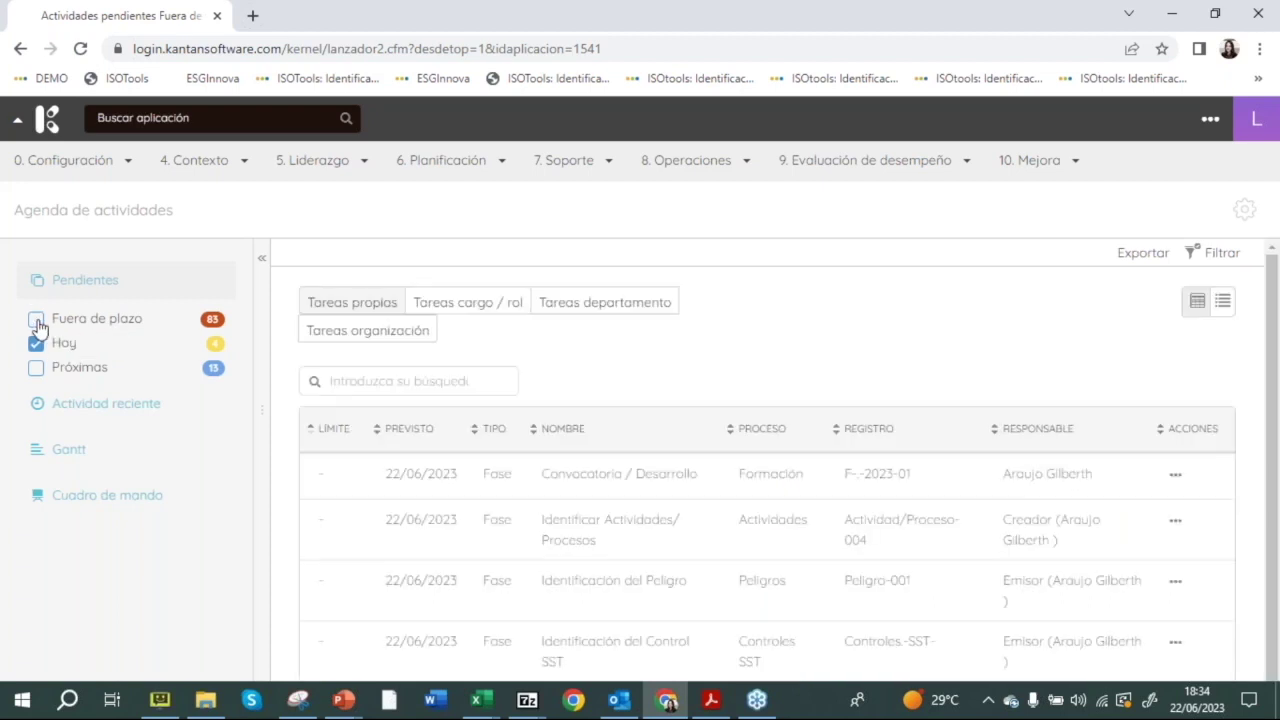
{"action": "left_click", "coordinate": [476, 436]}
{"action": "left_click", "coordinate": [30, 370]}
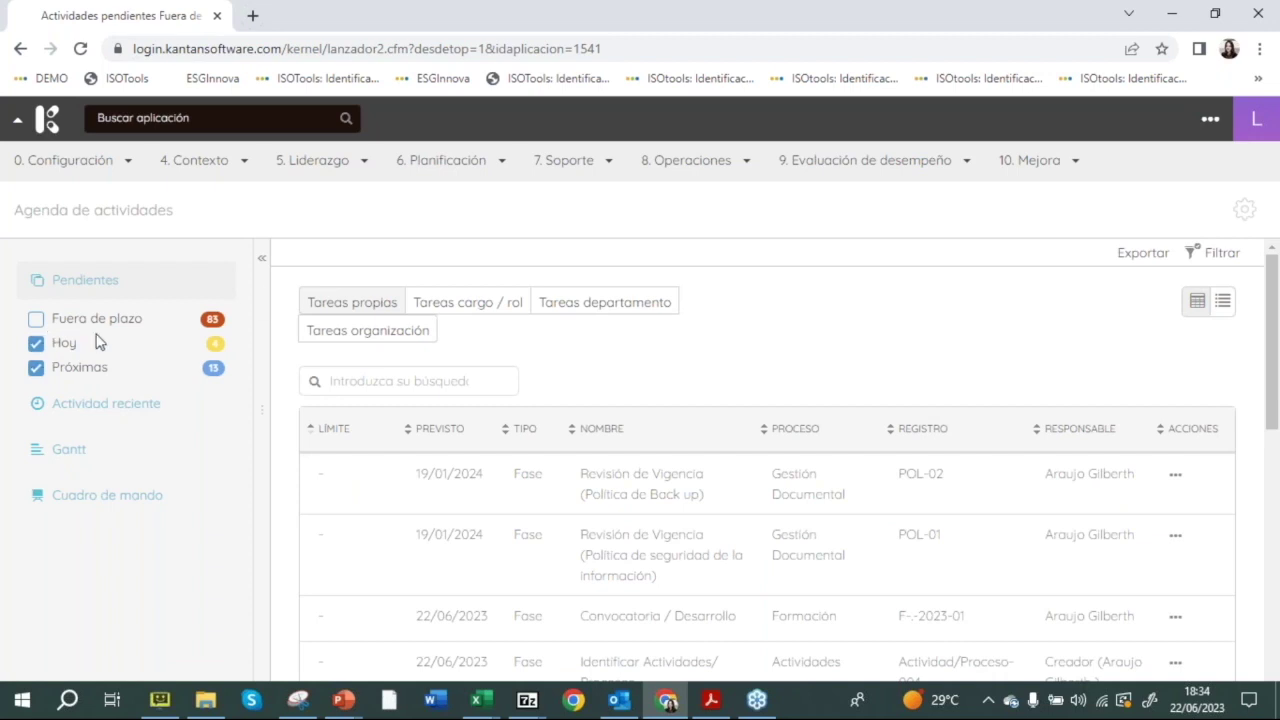
{"action": "left_click", "coordinate": [37, 343]}
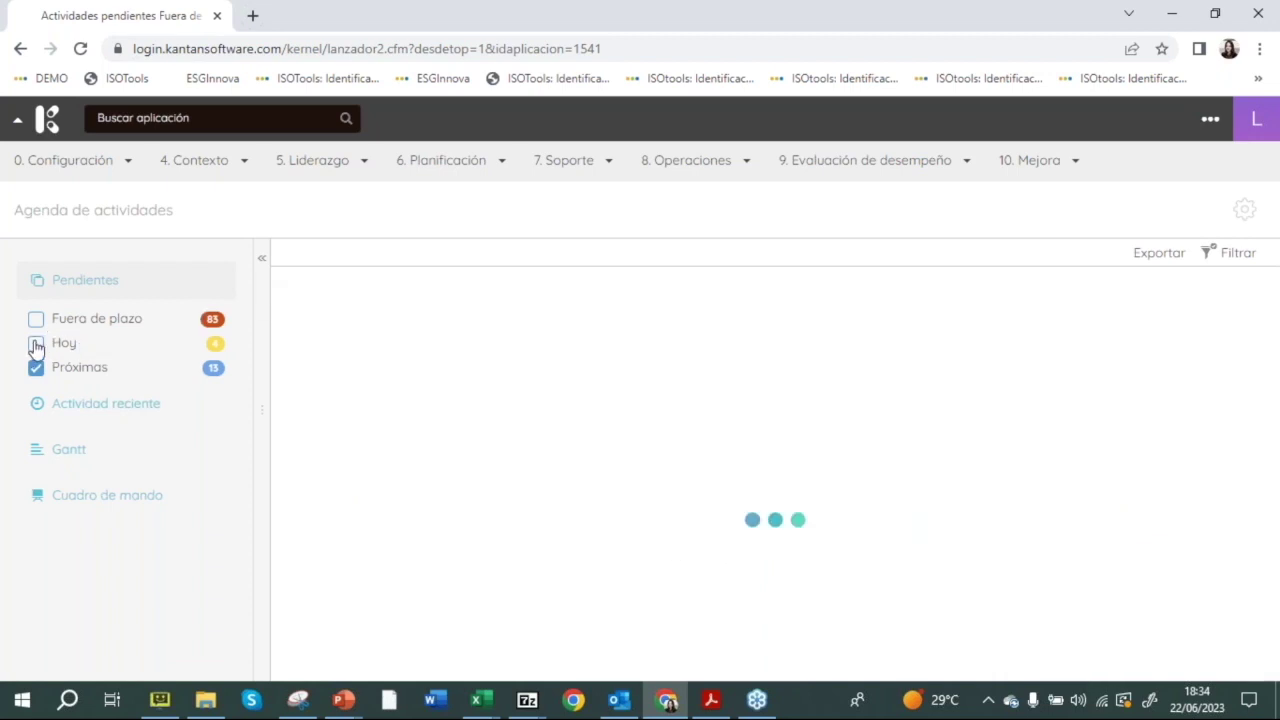
{"action": "left_click", "coordinate": [523, 430]}
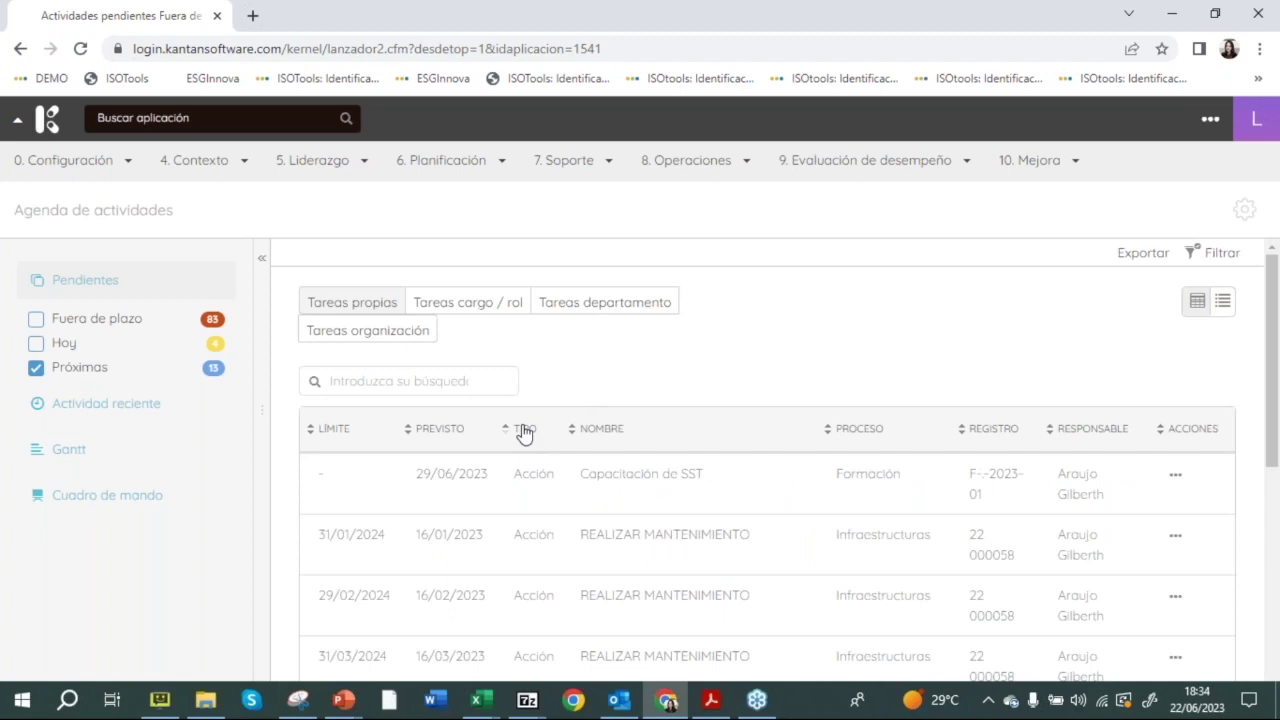
Step: Start a status change for the Capacitación de SST activity and enter the comment "Rela"
{"action": "left_click", "coordinate": [1176, 478]}
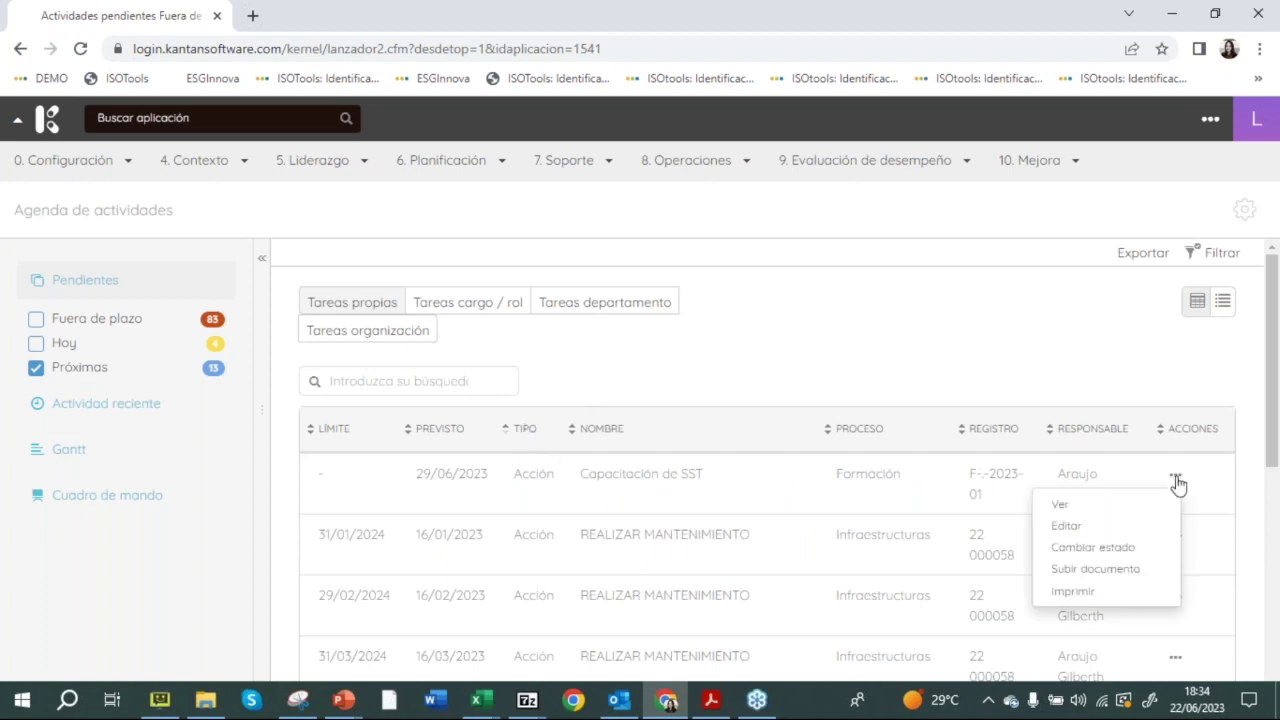
{"action": "left_click", "coordinate": [1134, 552]}
{"action": "left_click", "coordinate": [460, 336]}
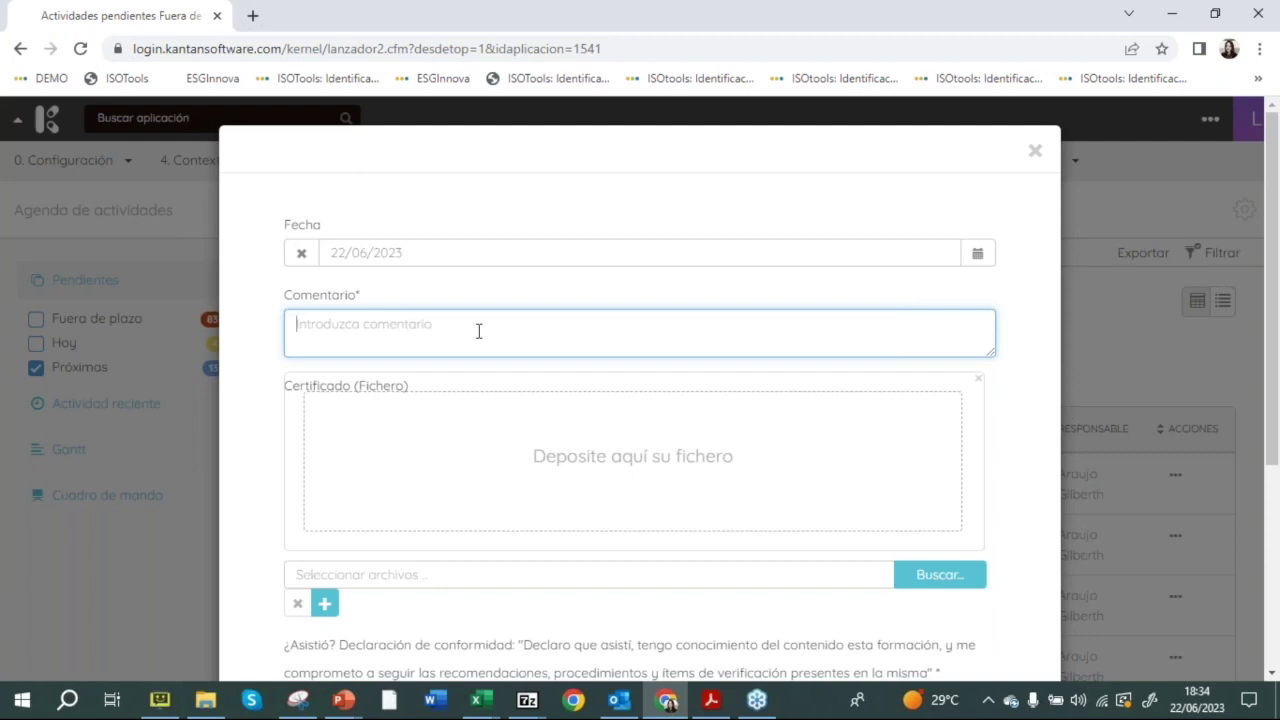
{"action": "type", "text": "Rela"}
Step: Set the attendance declaration to SI and enter "Un contenido más completo" as the improvement opportunity detected in the training
{"action": "left_click_drag", "start_coordinate": [1268, 410], "coordinate": [1183, 624]}
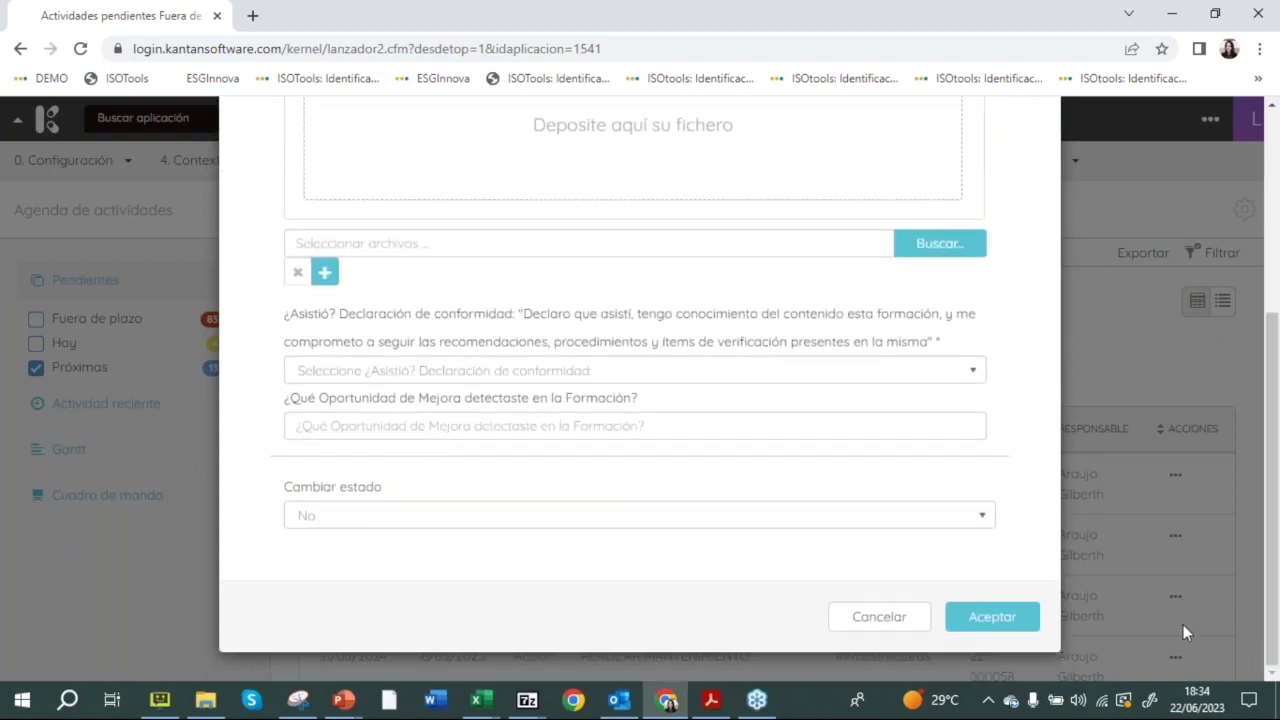
{"action": "left_click", "coordinate": [395, 377]}
{"action": "left_click", "coordinate": [380, 440]}
{"action": "left_click", "coordinate": [406, 427]}
{"action": "left_click_drag", "start_coordinate": [403, 390], "coordinate": [636, 392]}
{"action": "left_click", "coordinate": [309, 458]}
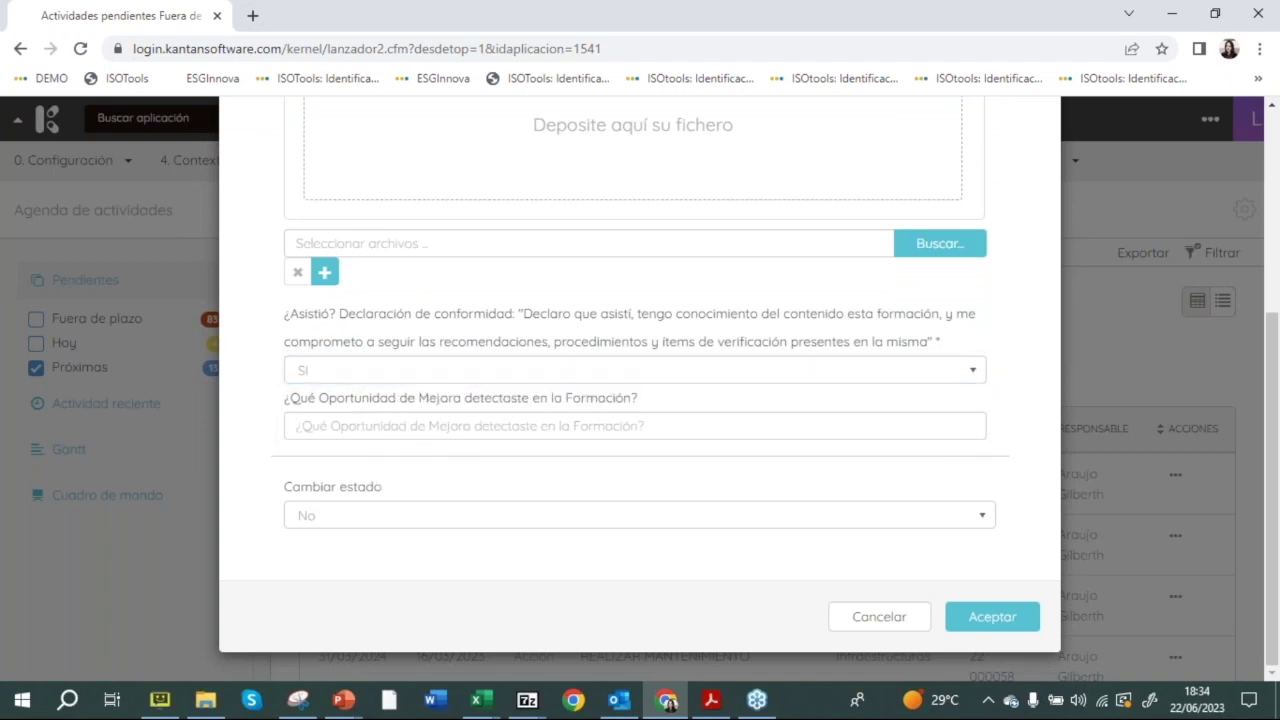
{"action": "left_click", "coordinate": [346, 426]}
{"action": "type", "text": "Un contenido más completo"}
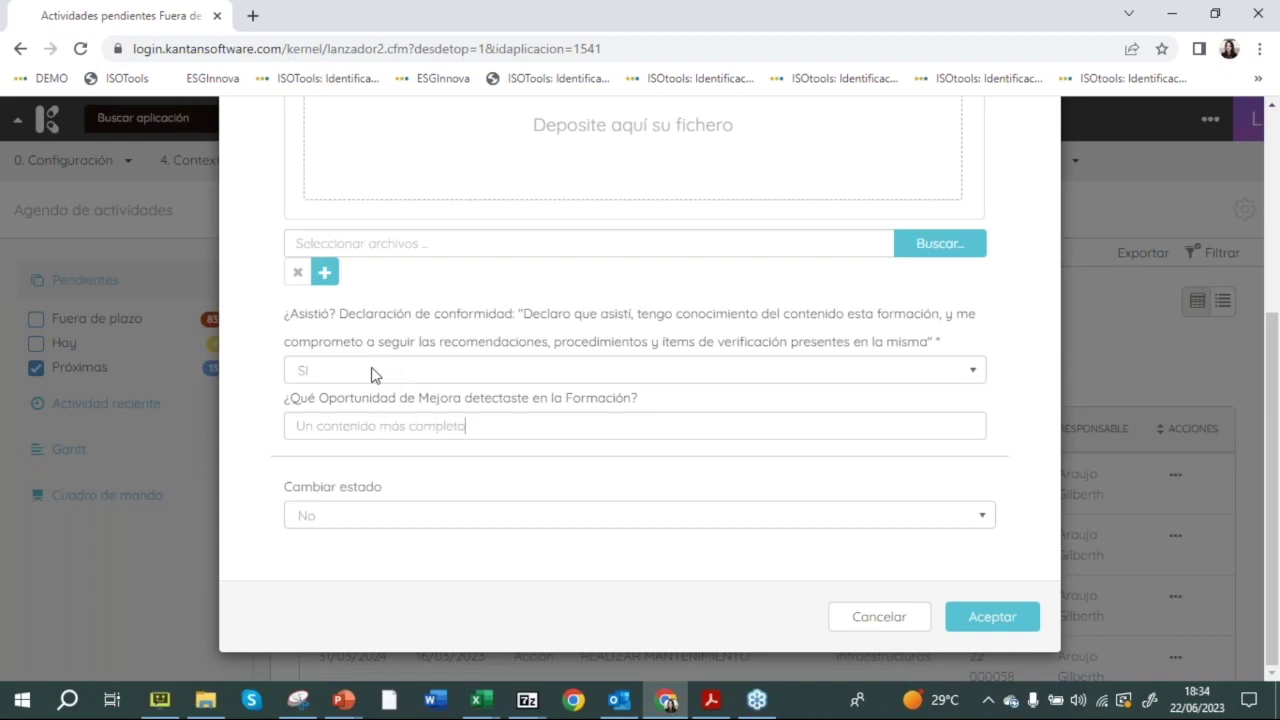
Step: Set the activity's new status to Cerrada and save the status change
{"action": "left_click", "coordinate": [466, 512]}
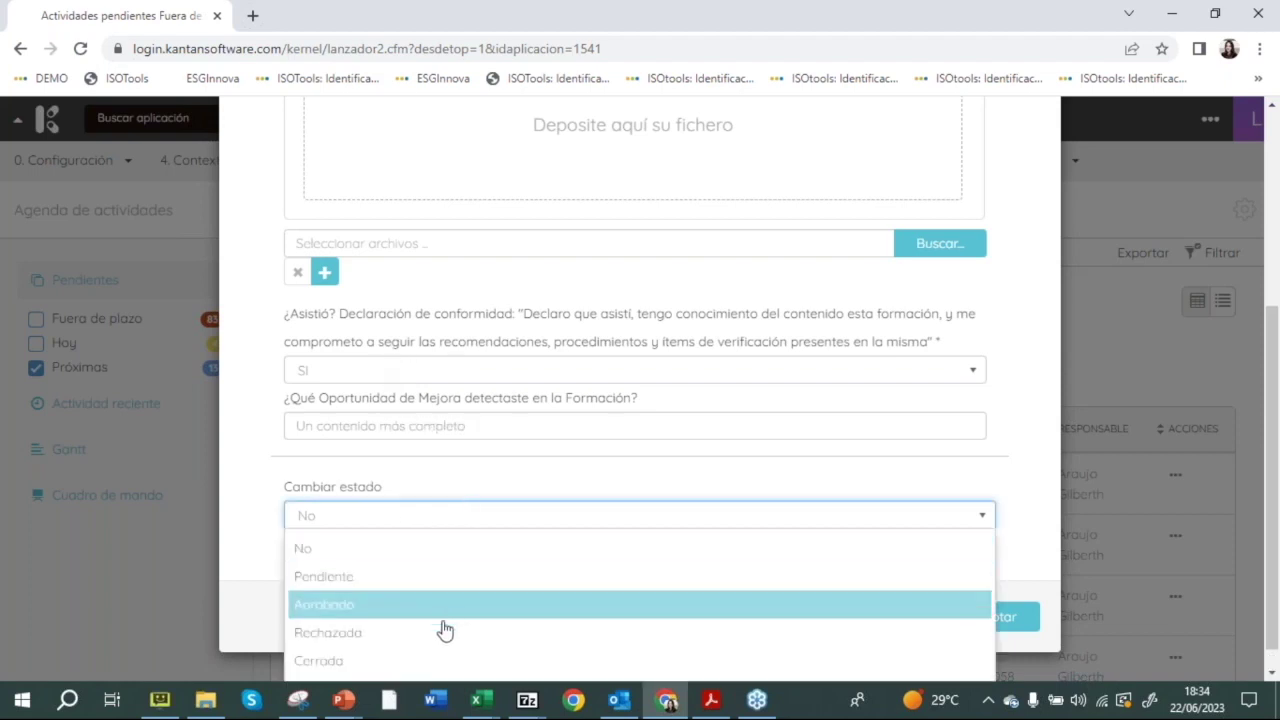
{"action": "left_click", "coordinate": [449, 662]}
{"action": "left_click", "coordinate": [998, 622]}
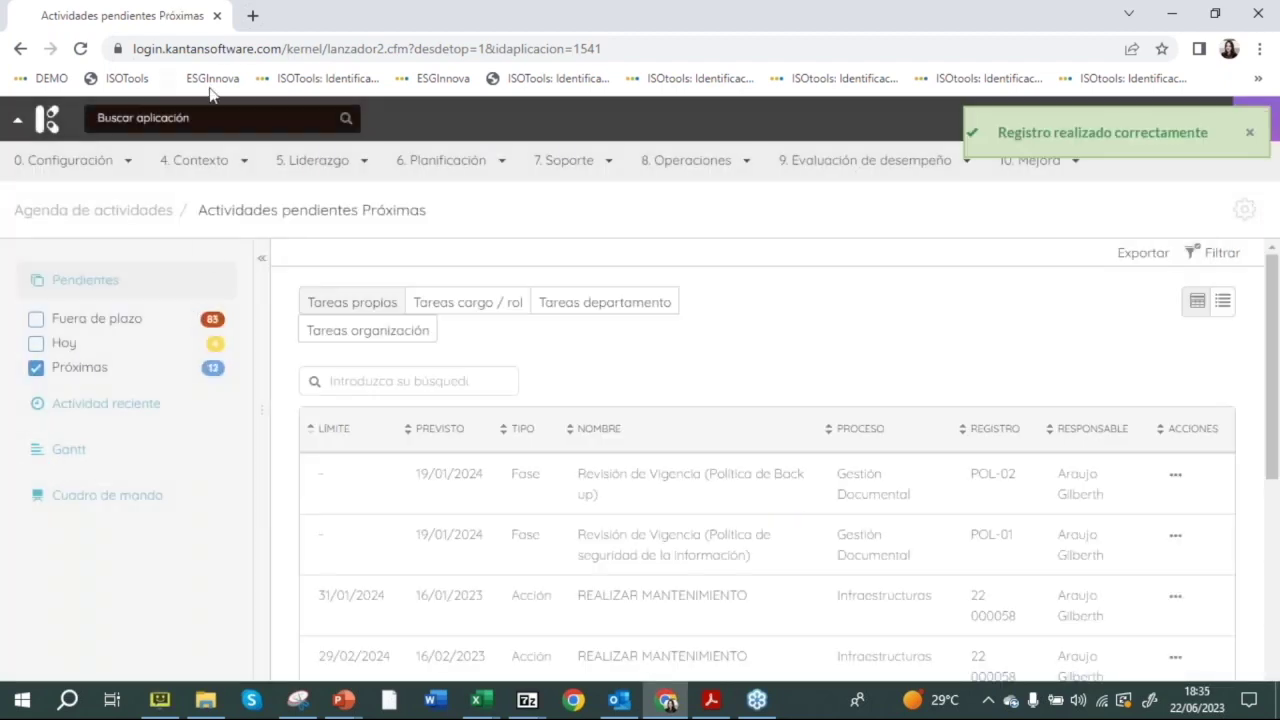
Step: Open the Trabajos en Altura training record F-.-2023-01 in the Capacitación application under Soporte
{"action": "left_click", "coordinate": [490, 170]}
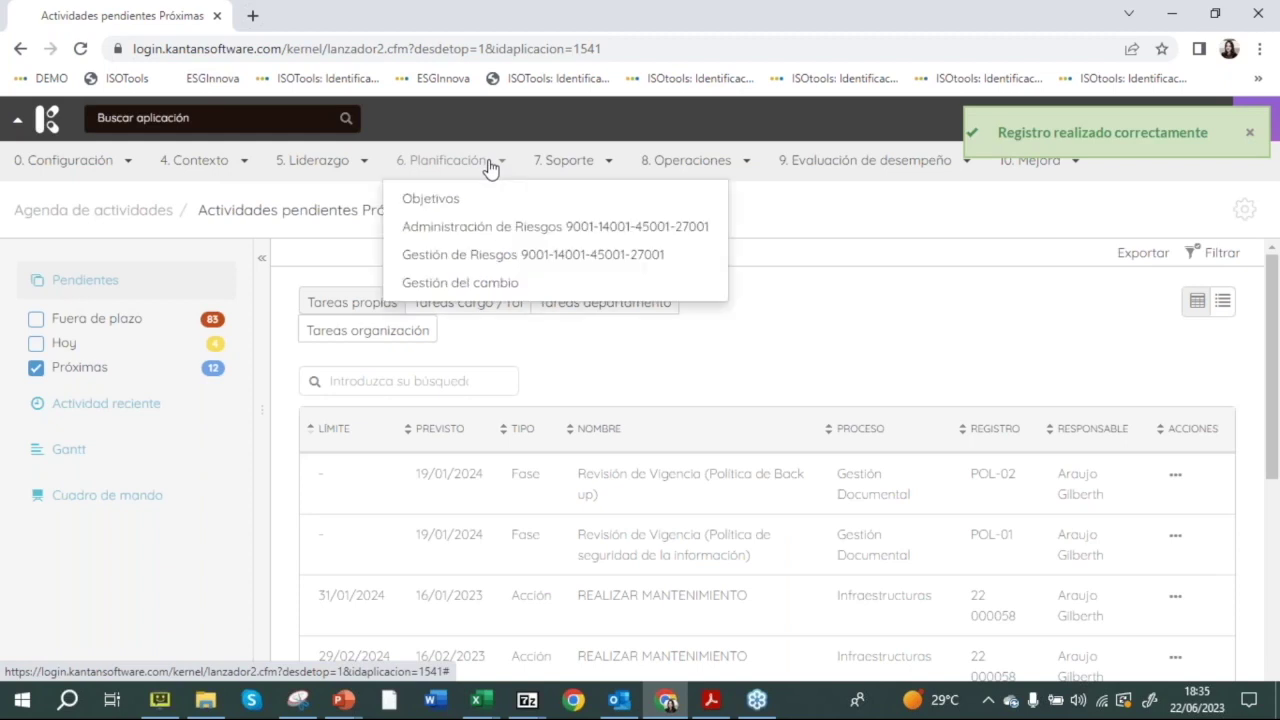
{"action": "left_click", "coordinate": [600, 166]}
{"action": "left_click", "coordinate": [597, 209]}
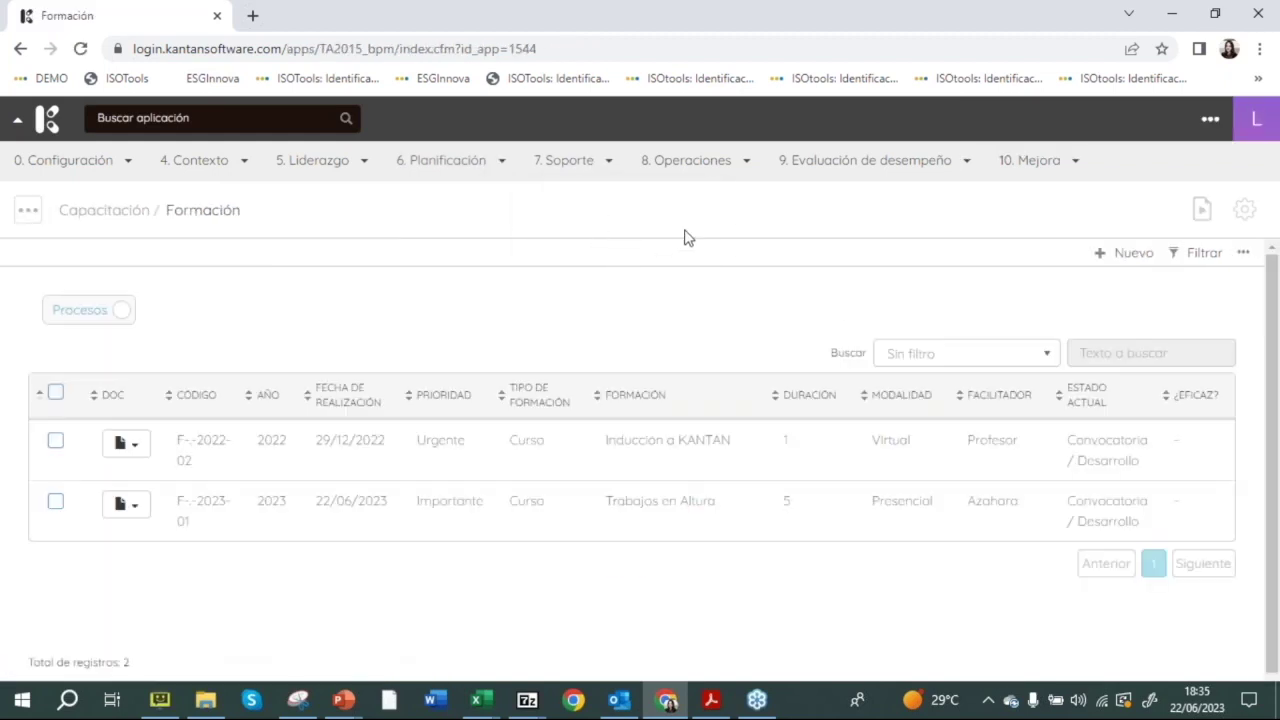
{"action": "left_click", "coordinate": [1021, 504]}
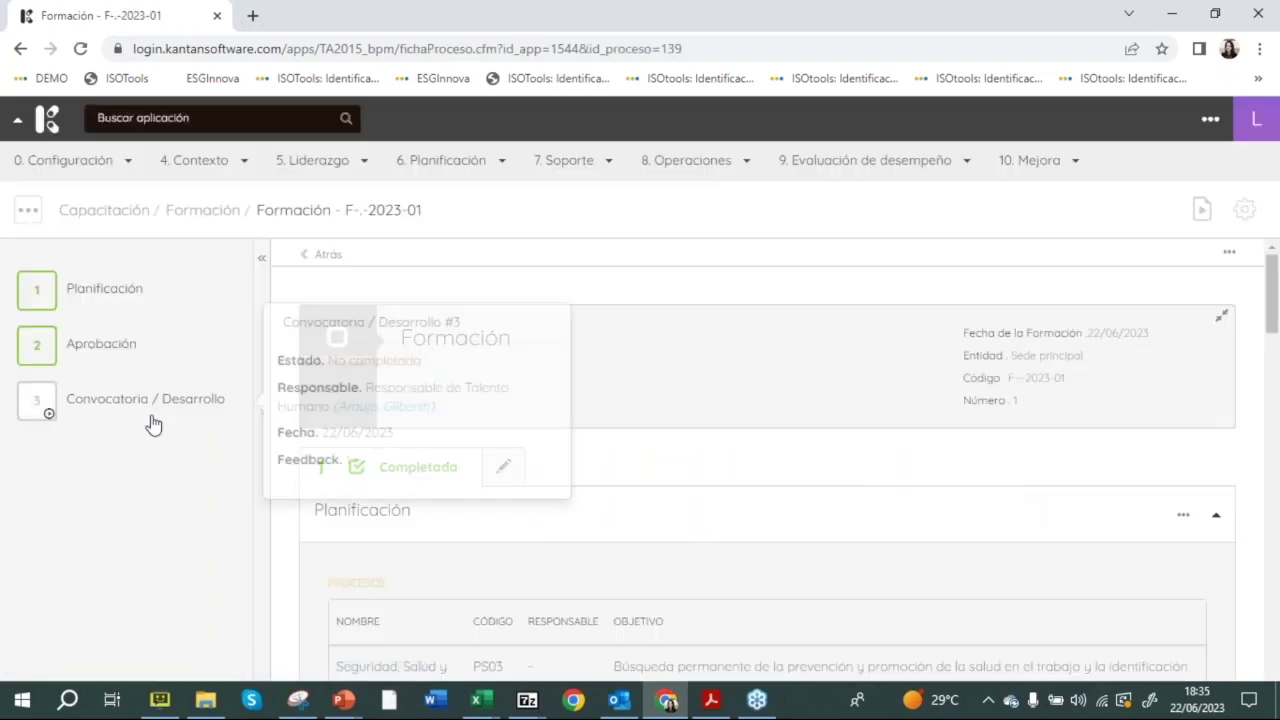
Step: Check the attendance and status of the participant summons tasks in the Convocatoria / Desarrollo phase
{"action": "left_click", "coordinate": [150, 414]}
{"action": "left_click_drag", "start_coordinate": [1273, 596], "coordinate": [1277, 660]}
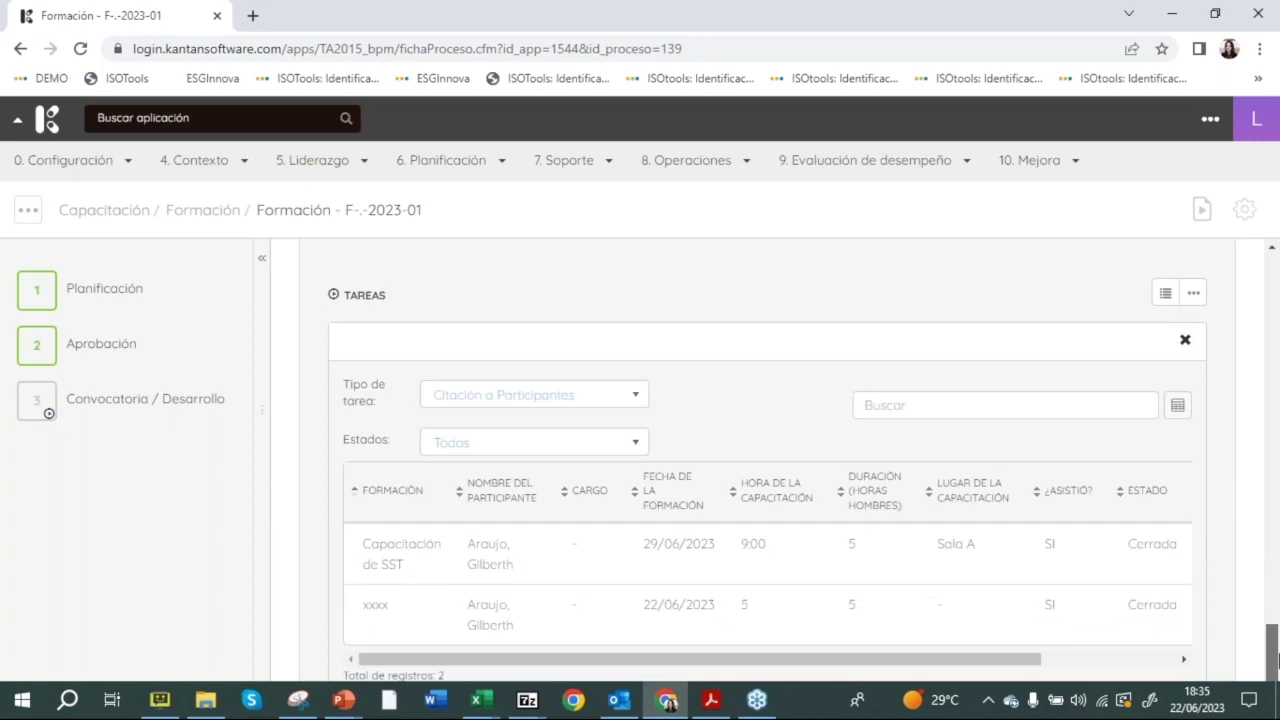
{"action": "scroll", "coordinate": [1070, 537], "scroll_direction": "up", "scroll_amount": 5}
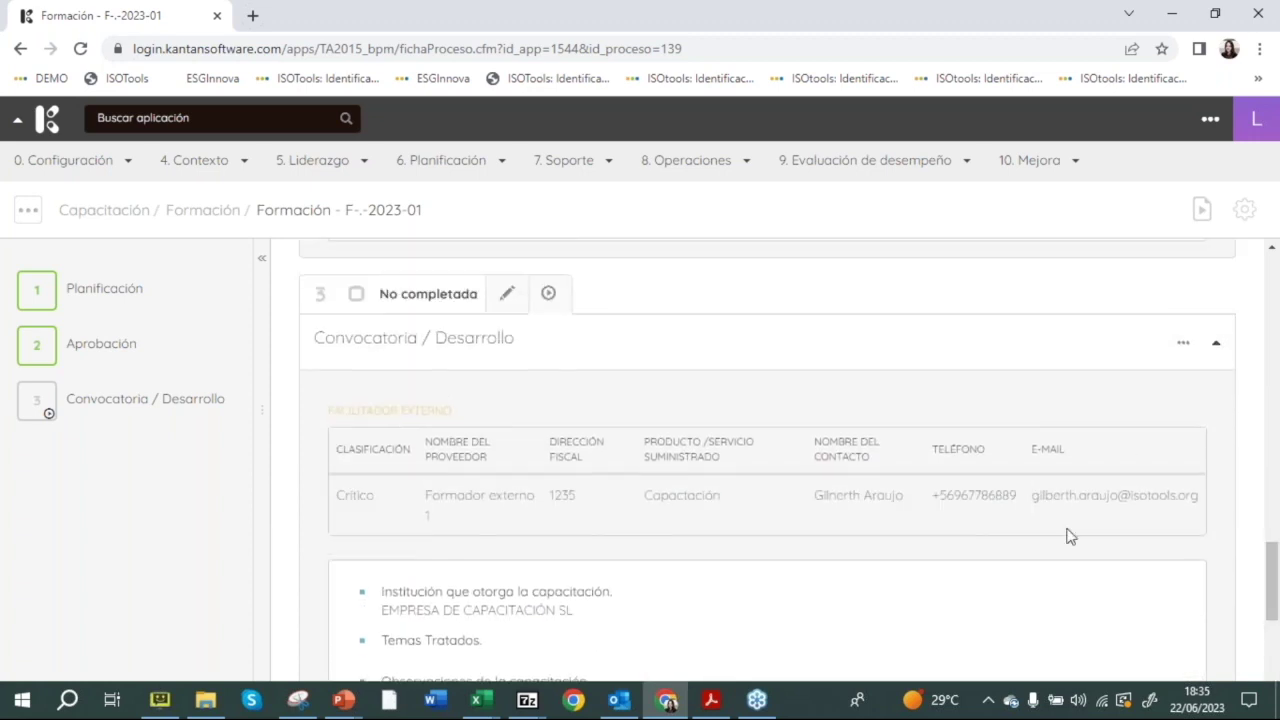
Step: Edit the Convocatoria / Desarrollo phase and mark it complete without sending the notification e-mail for the following action
{"action": "left_click", "coordinate": [507, 293]}
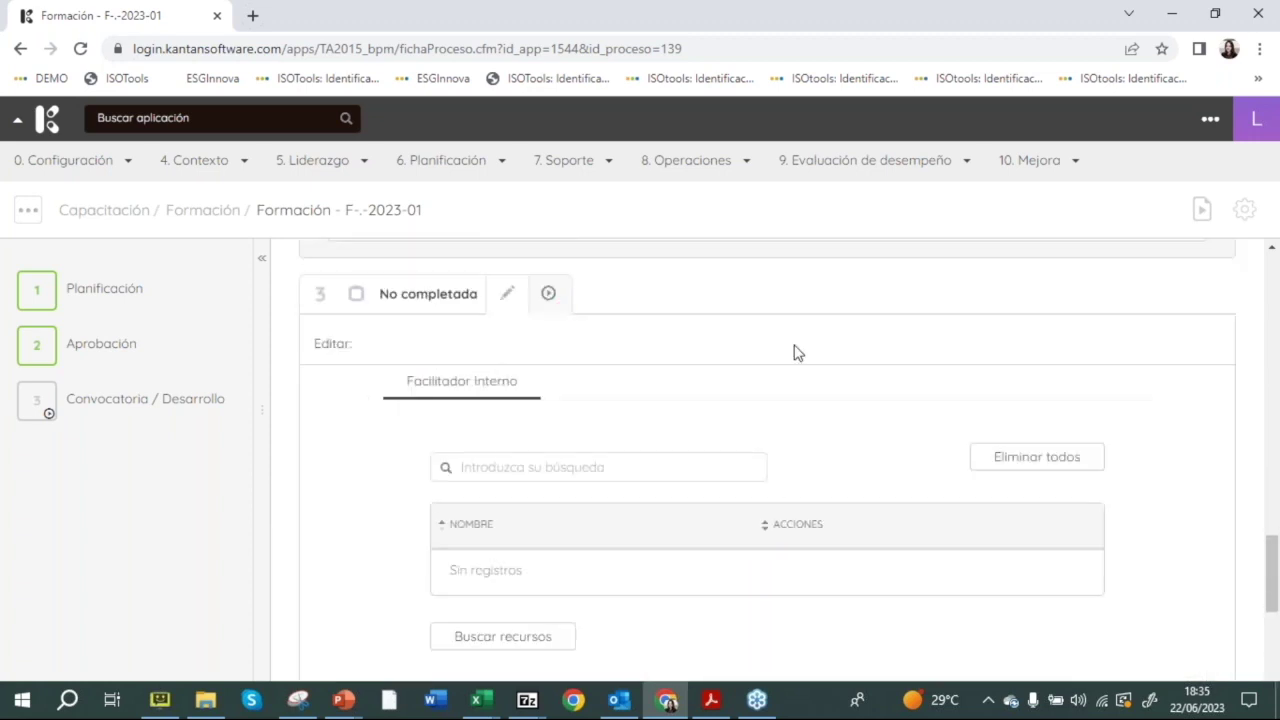
{"action": "left_click_drag", "start_coordinate": [1273, 522], "coordinate": [1255, 668]}
{"action": "left_click", "coordinate": [1153, 600]}
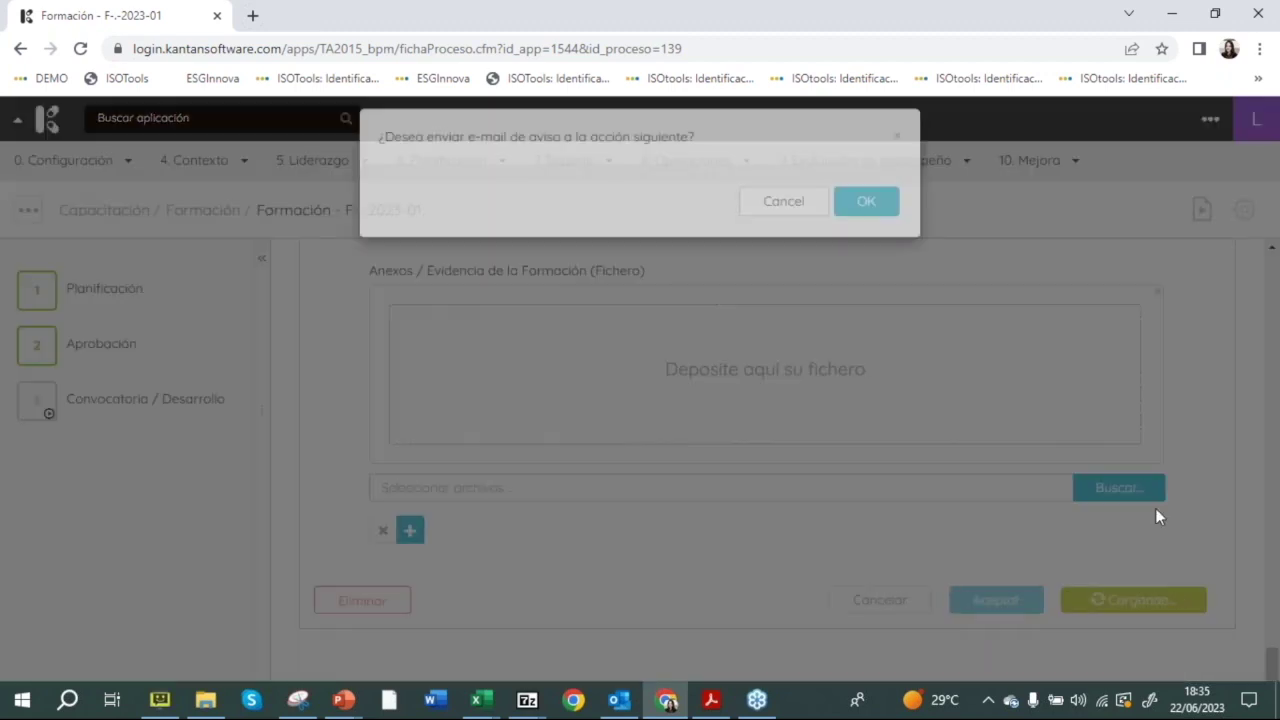
{"action": "left_click", "coordinate": [783, 219]}
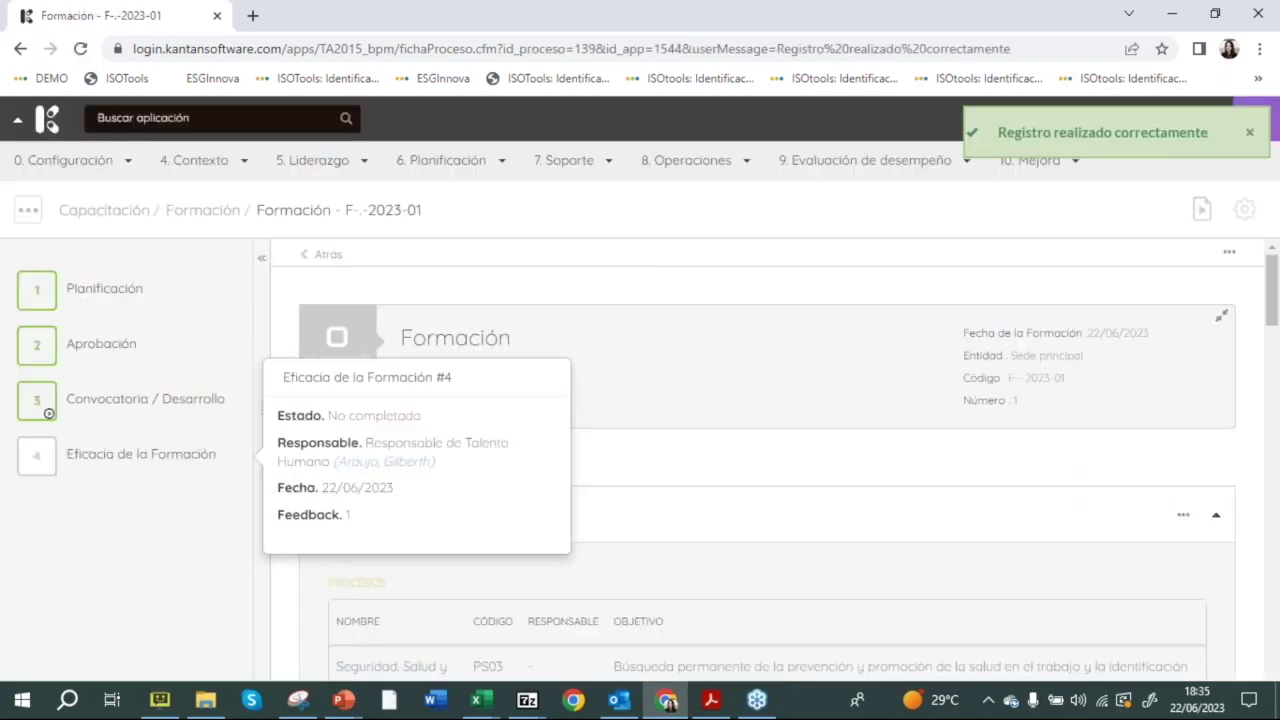
Step: Open the Eficacia de la Formación phase for editing and set its evaluation type to Entrevista
{"action": "left_click", "coordinate": [143, 458]}
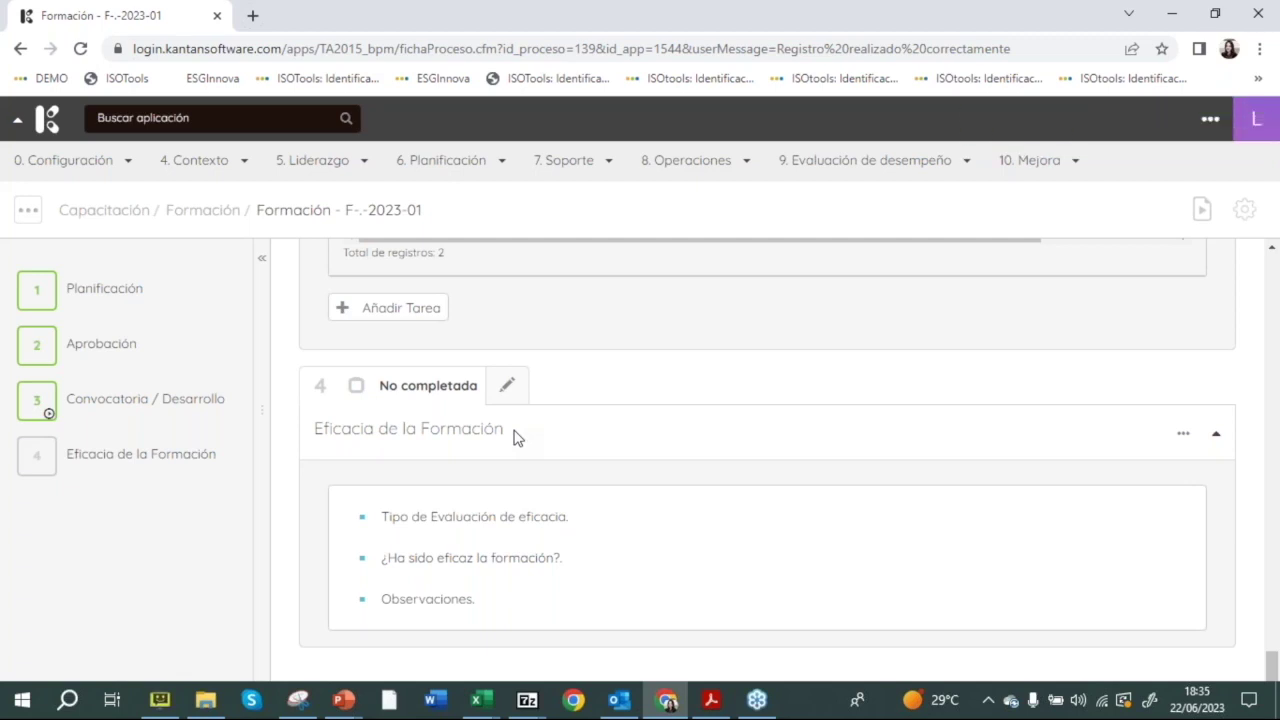
{"action": "left_click", "coordinate": [507, 386]}
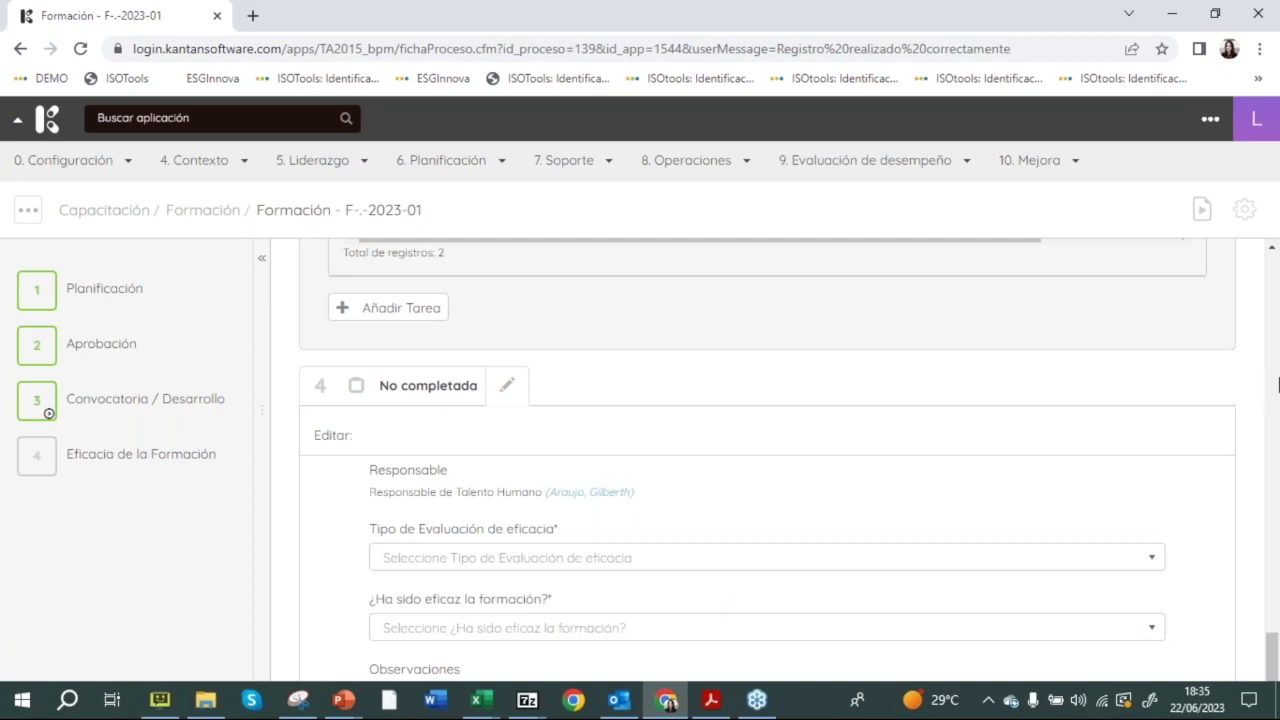
{"action": "left_click", "coordinate": [420, 557]}
{"action": "scroll", "coordinate": [1272, 655], "scroll_direction": "down", "scroll_amount": 2}
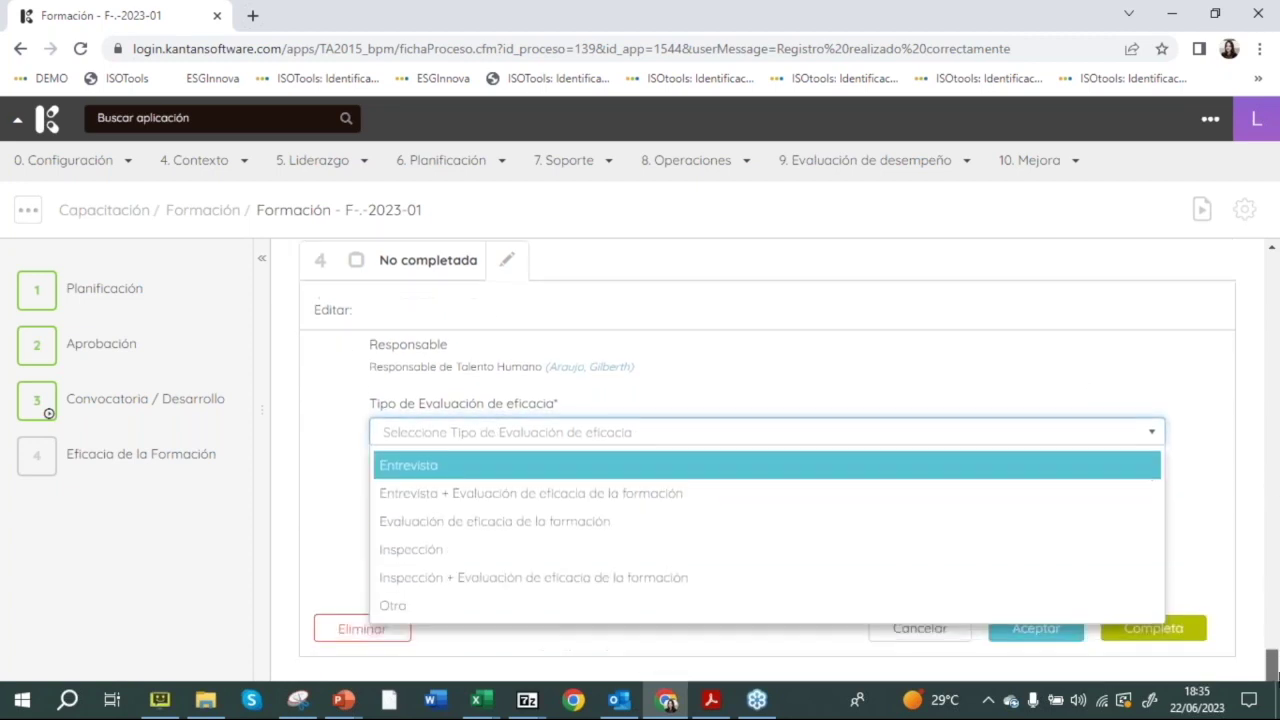
{"action": "left_click", "coordinate": [575, 440]}
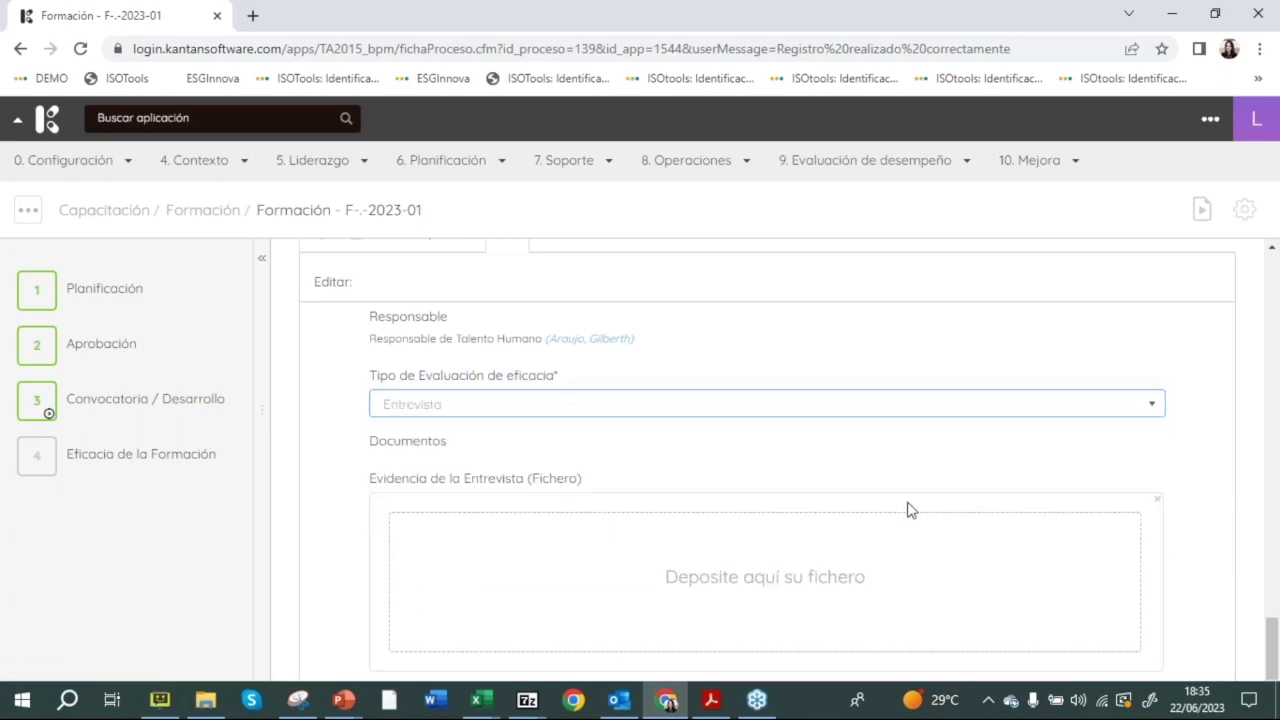
{"action": "mouse_move", "coordinate": [1275, 640]}
{"action": "left_mouse_down"}
{"action": "mouse_move", "coordinate": [1275, 678]}
{"action": "mouse_move", "coordinate": [1275, 643]}
{"action": "left_mouse_up"}
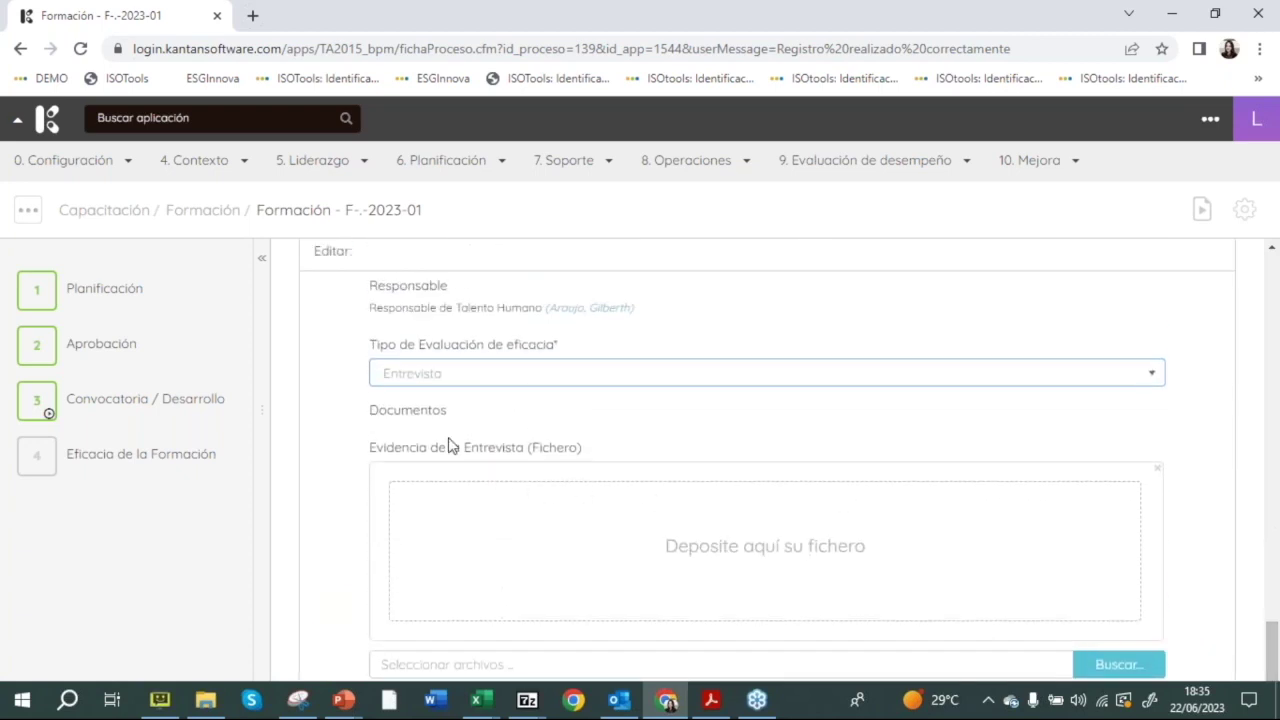
Step: Try the evaluation types Entrevista + Evaluación de eficacia de la formación and Evaluación de eficacia de la formación, checking the fields each requires
{"action": "left_click", "coordinate": [455, 376]}
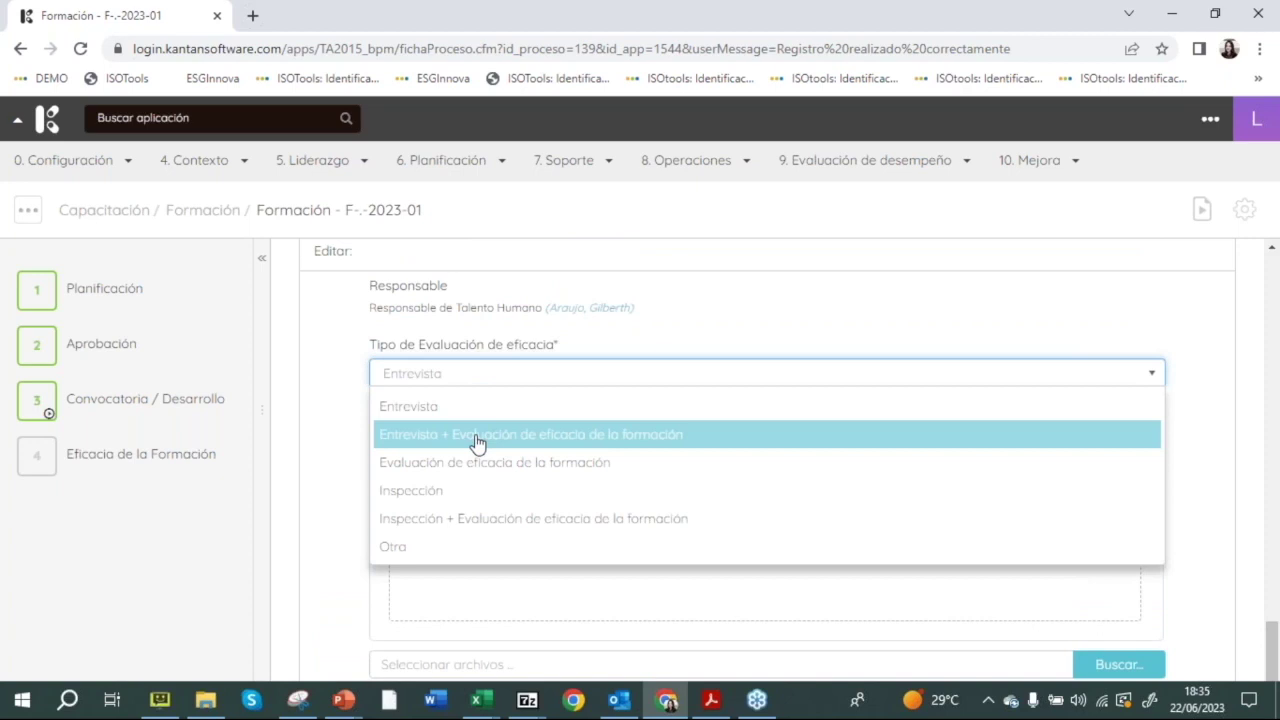
{"action": "left_click", "coordinate": [559, 445]}
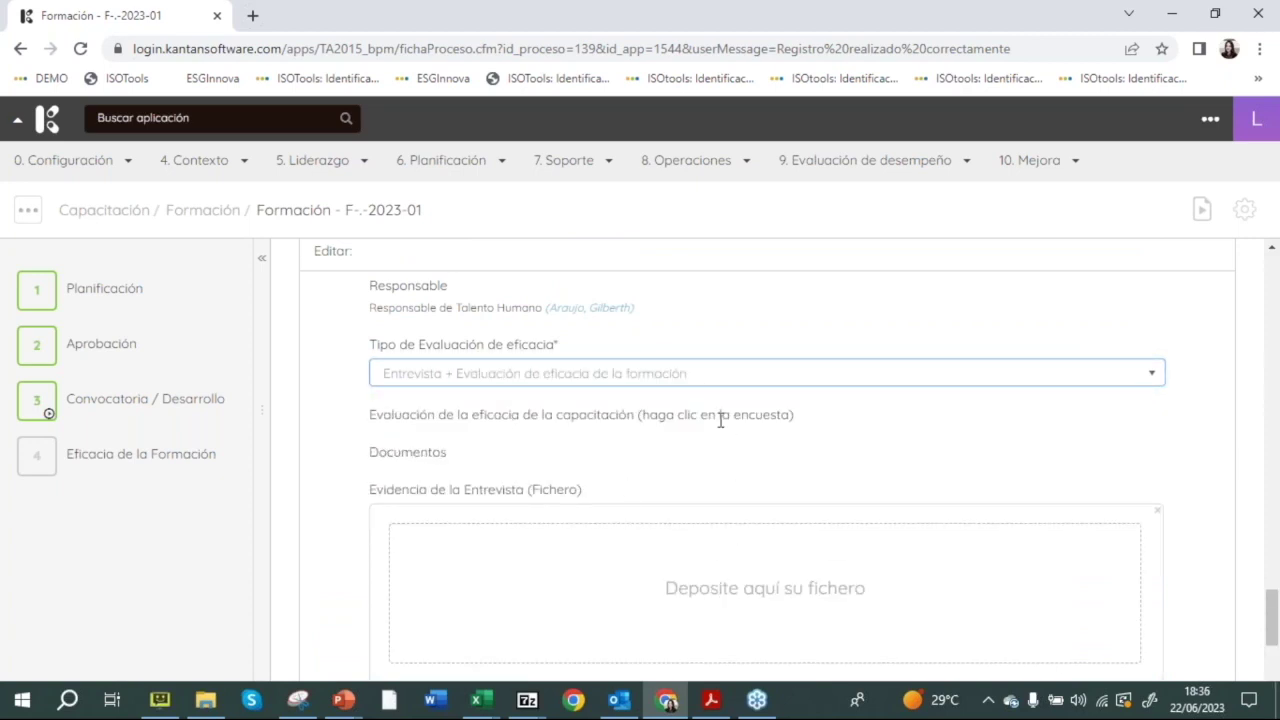
{"action": "left_click", "coordinate": [554, 373]}
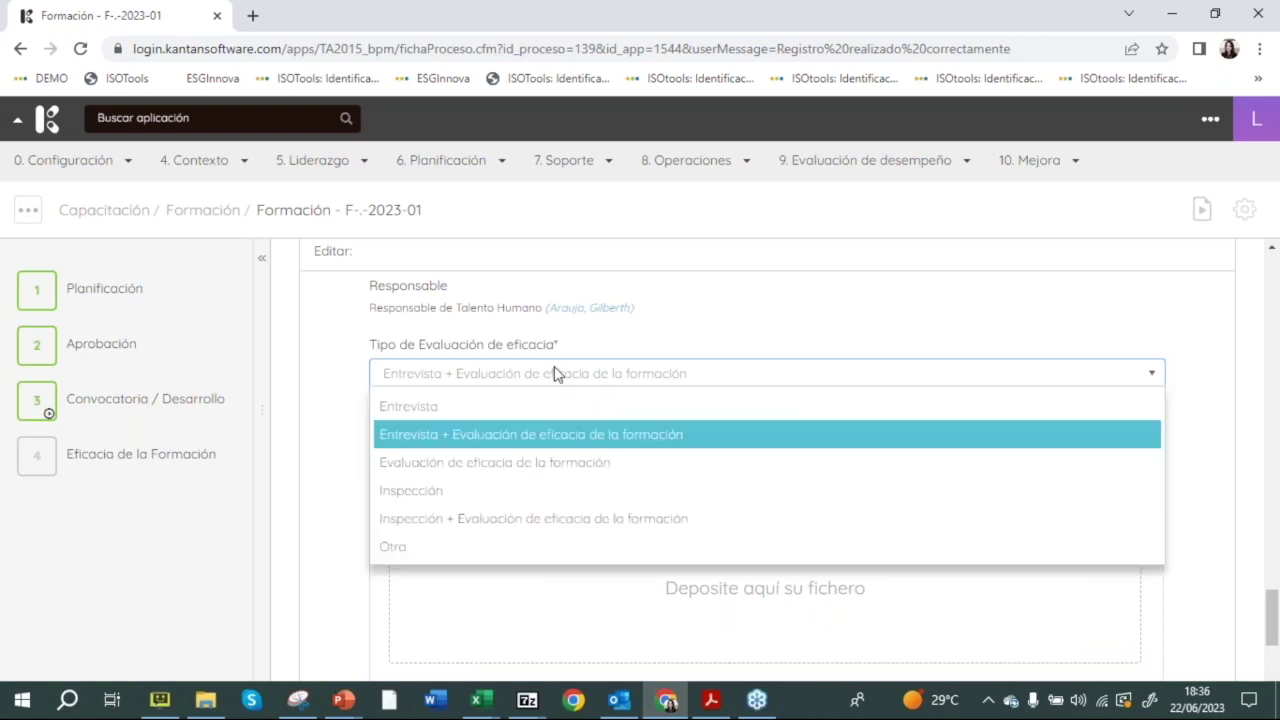
{"action": "left_click", "coordinate": [551, 461]}
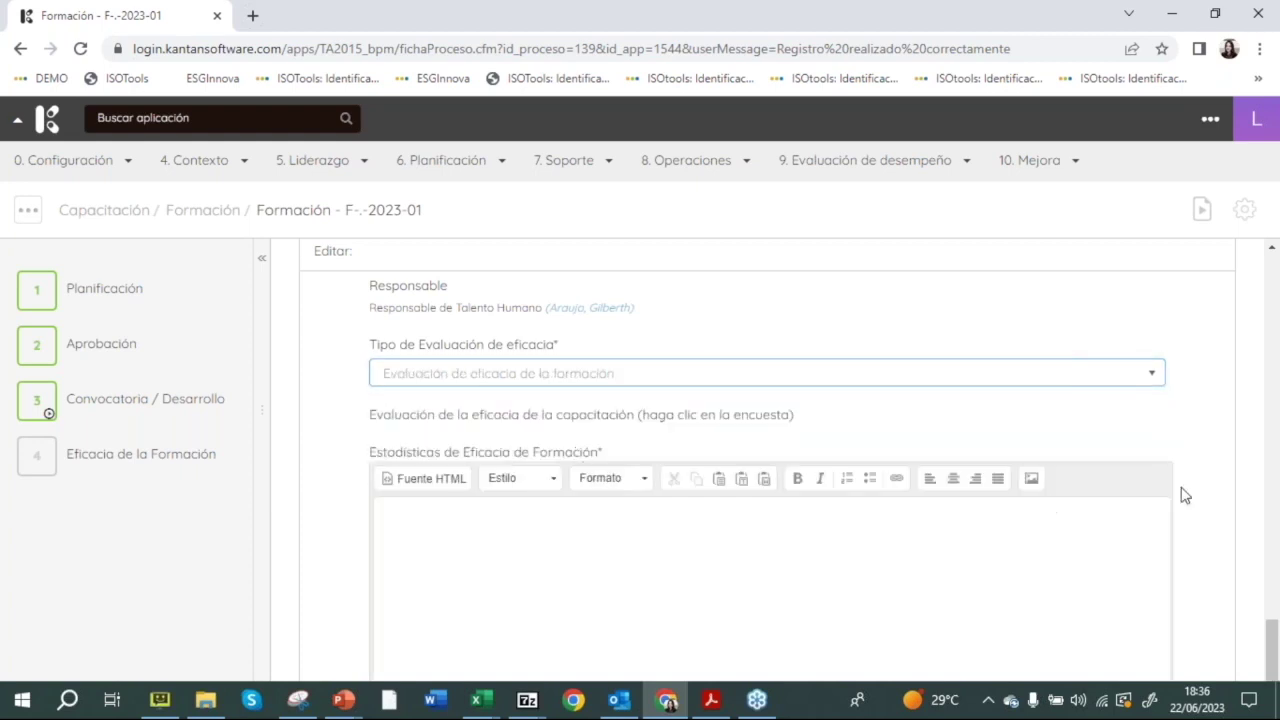
{"action": "left_click", "coordinate": [640, 556]}
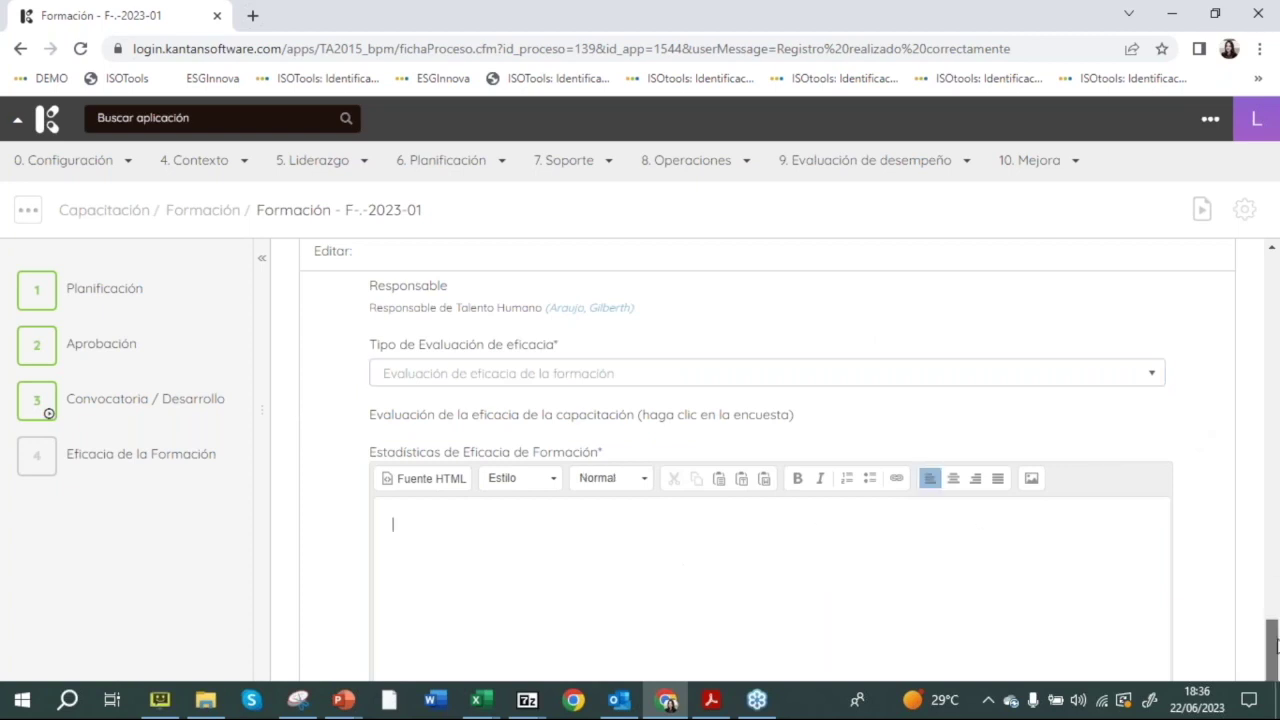
{"action": "scroll", "coordinate": [1276, 620], "scroll_direction": "down", "scroll_amount": 2}
{"action": "scroll", "coordinate": [1276, 620], "scroll_direction": "up", "scroll_amount": 2}
Step: Try Inspección as the effectiveness evaluation type and check the evidence fields it requires
{"action": "left_click", "coordinate": [456, 364]}
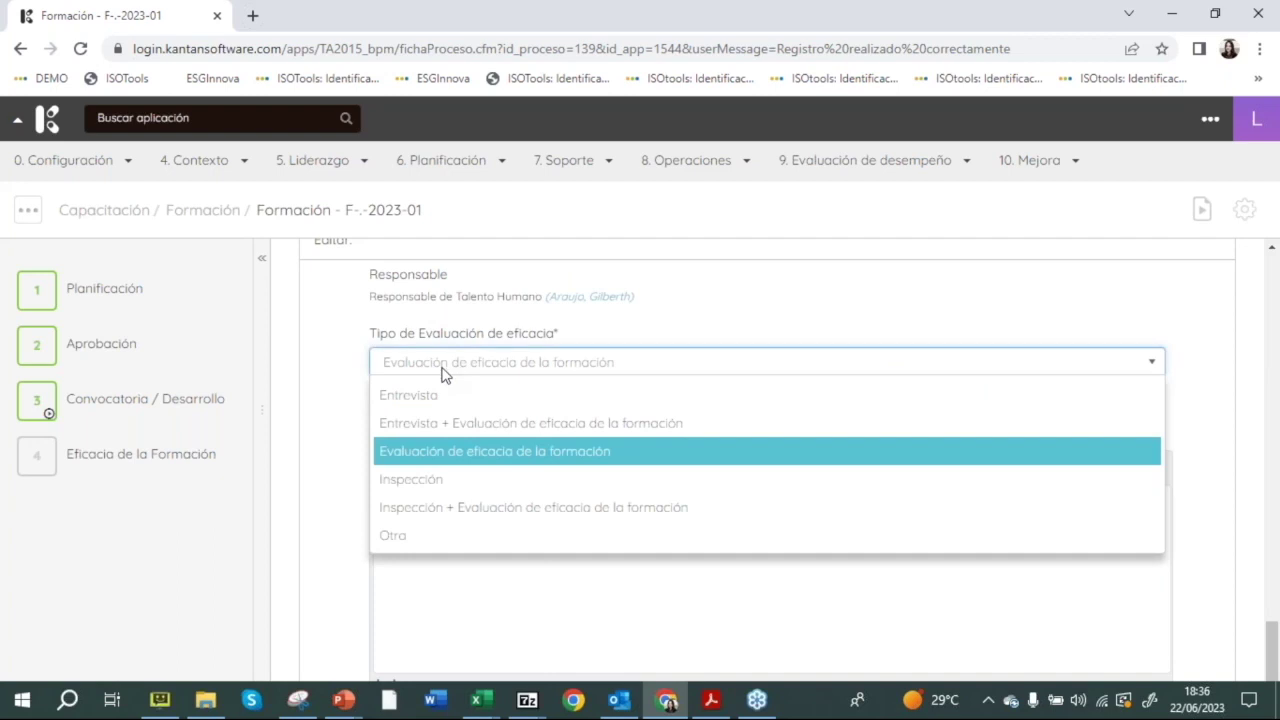
{"action": "left_click", "coordinate": [540, 480]}
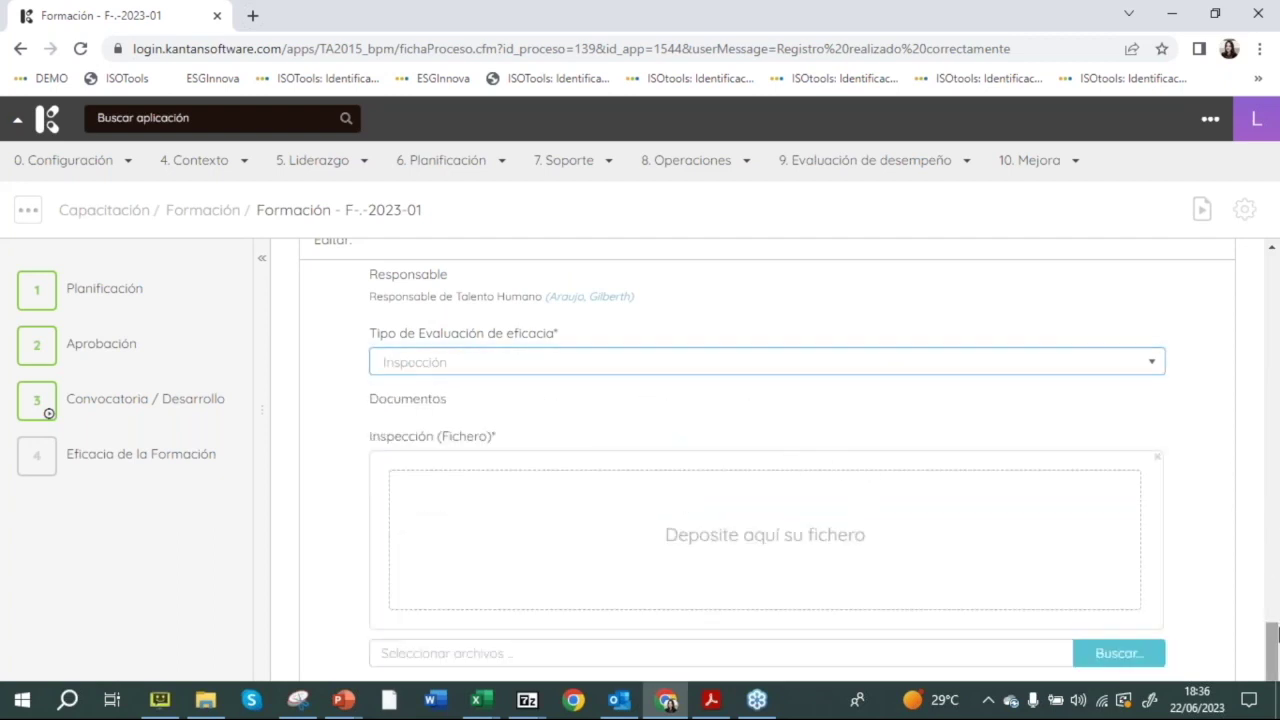
{"action": "scroll", "coordinate": [1276, 628], "scroll_direction": "down", "scroll_amount": 2}
{"action": "scroll", "coordinate": [1276, 628], "scroll_direction": "up", "scroll_amount": 3}
Step: Set the effectiveness evaluation type to Otra and select the field for specifying it
{"action": "left_click", "coordinate": [464, 457]}
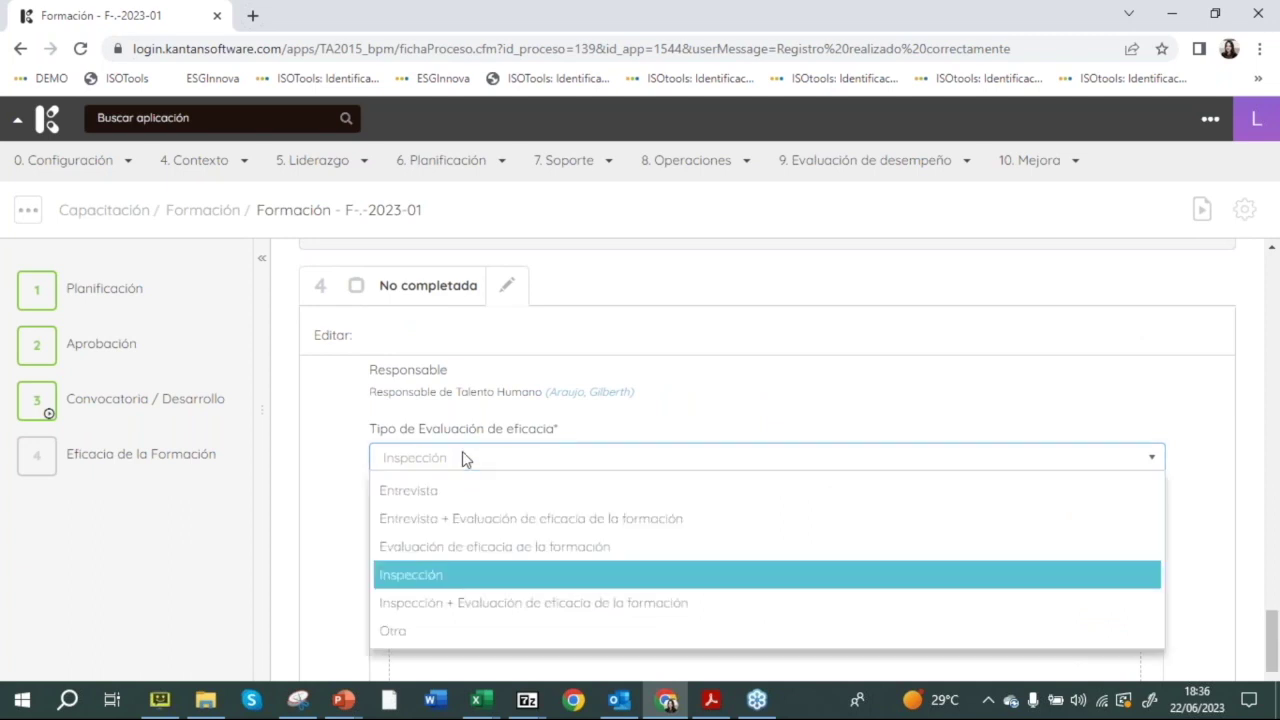
{"action": "left_click", "coordinate": [485, 631]}
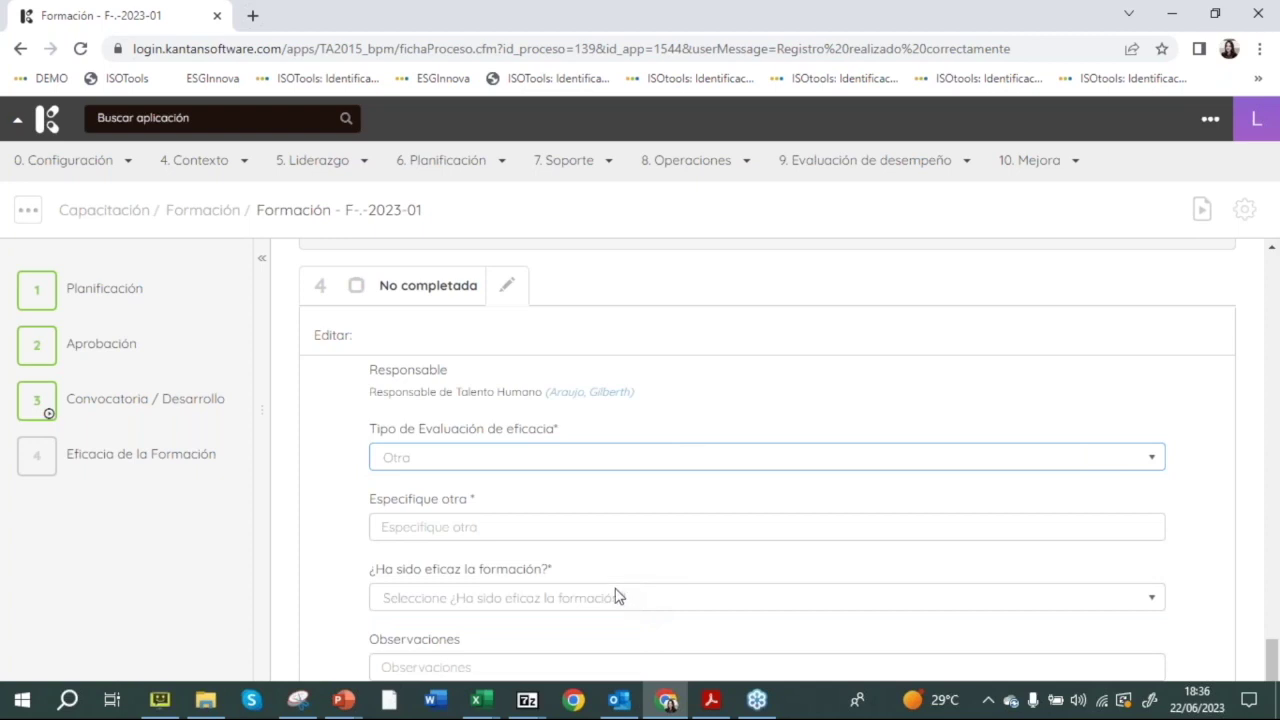
{"action": "left_click", "coordinate": [418, 530]}
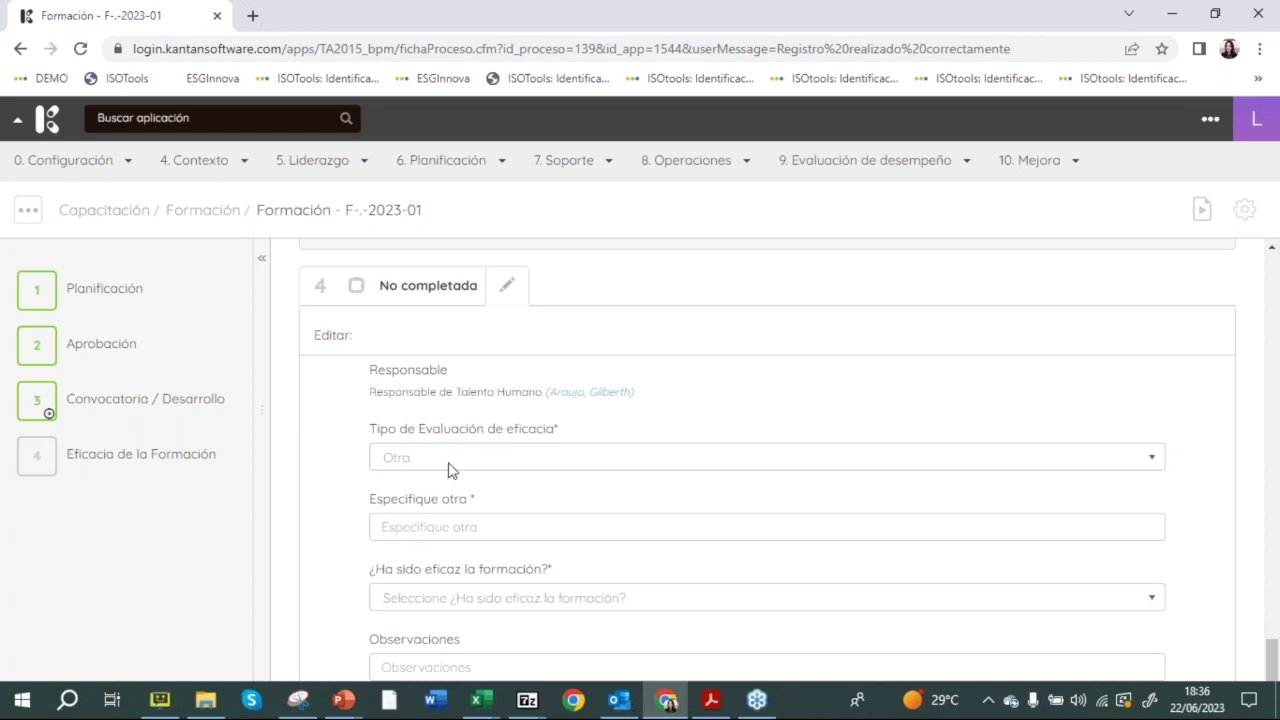
Step: Try Entrevista as the effectiveness evaluation type and check its evidence upload field
{"action": "left_click", "coordinate": [448, 462]}
{"action": "left_click", "coordinate": [440, 490]}
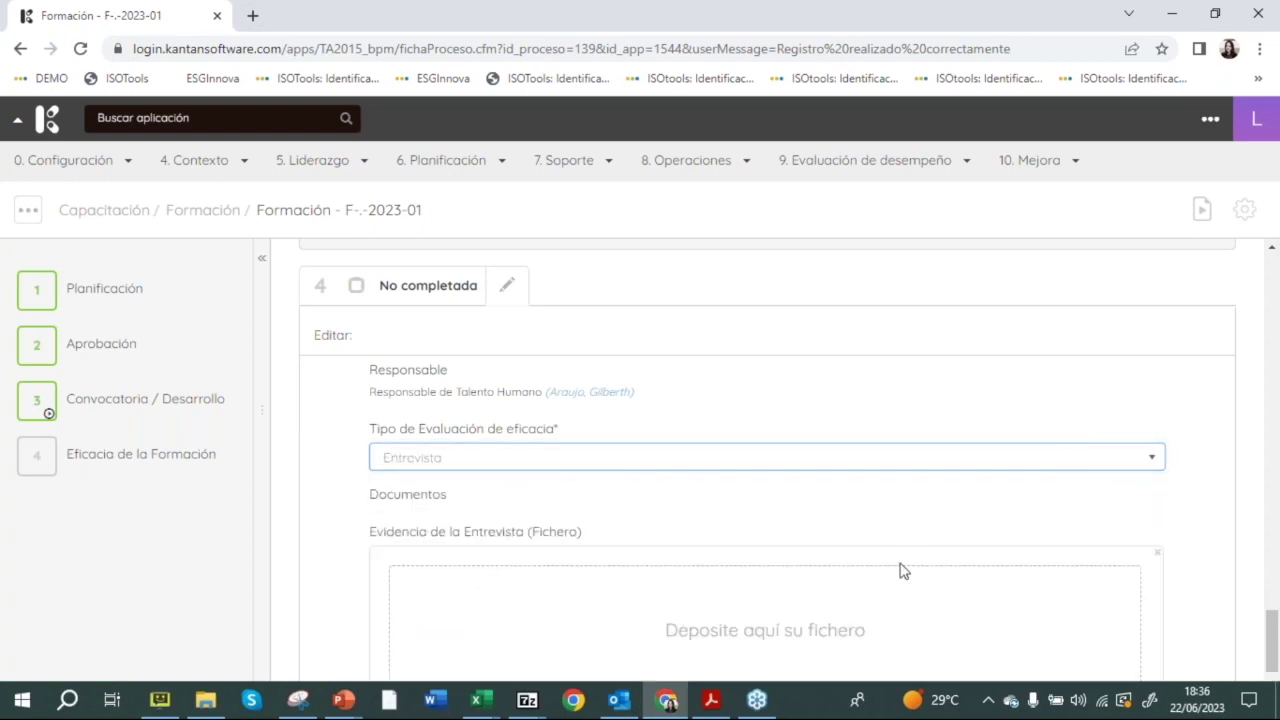
{"action": "mouse_move", "coordinate": [1270, 625]}
{"action": "left_mouse_down"}
{"action": "mouse_move", "coordinate": [1270, 662]}
{"action": "mouse_move", "coordinate": [1270, 632]}
{"action": "left_mouse_up"}
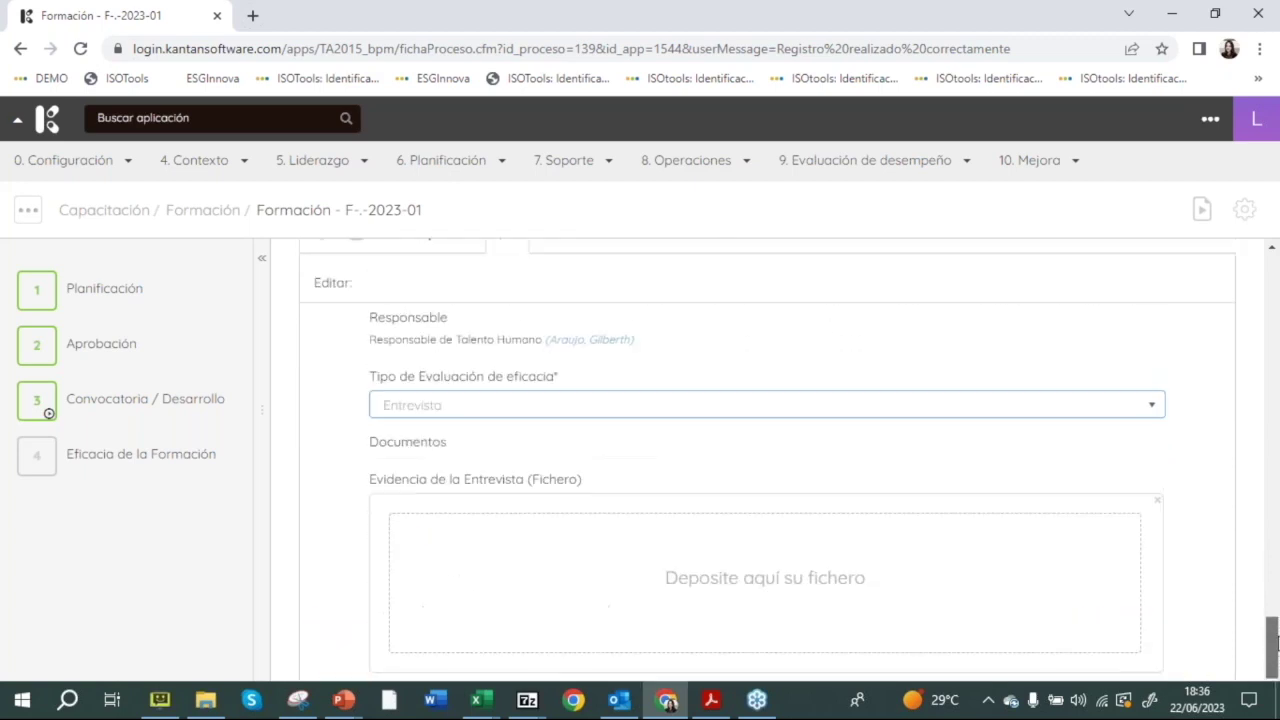
Step: Set the evaluation type to Evaluación de eficacia de la formación and enter "xxxxxx" as the training effectiveness statistics
{"action": "left_click", "coordinate": [483, 408]}
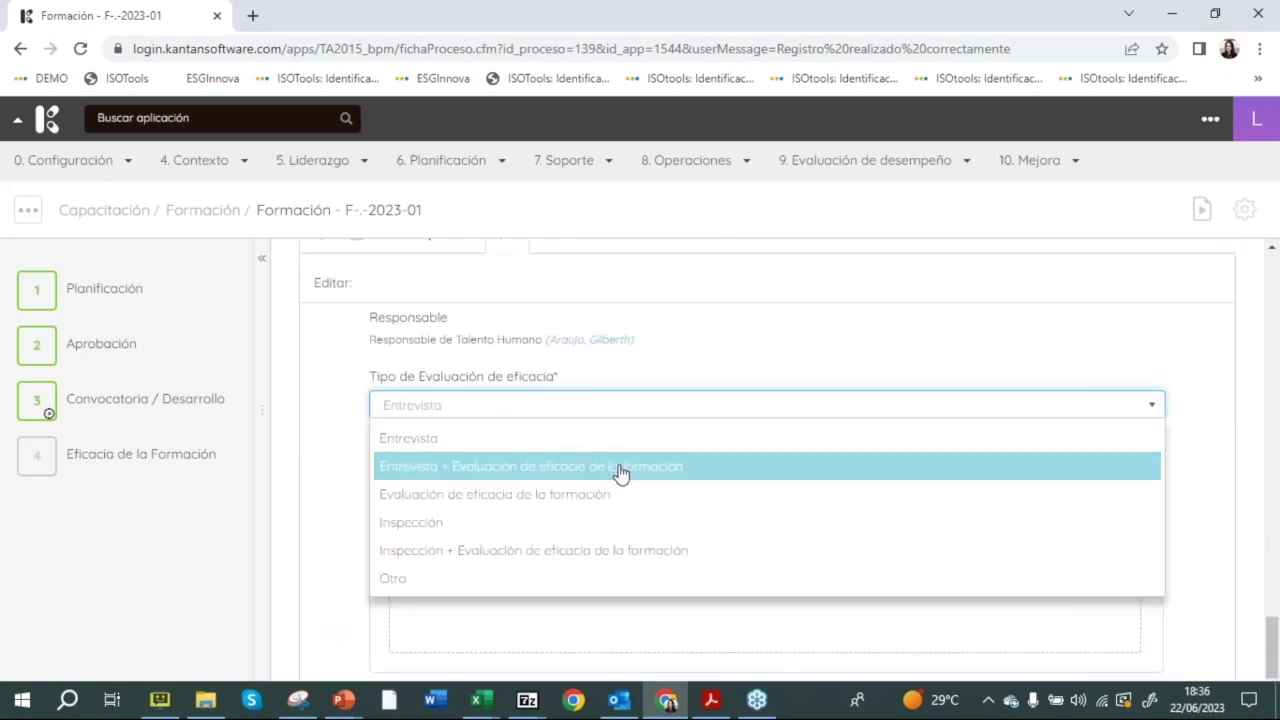
{"action": "left_click", "coordinate": [614, 496]}
{"action": "left_click", "coordinate": [607, 613]}
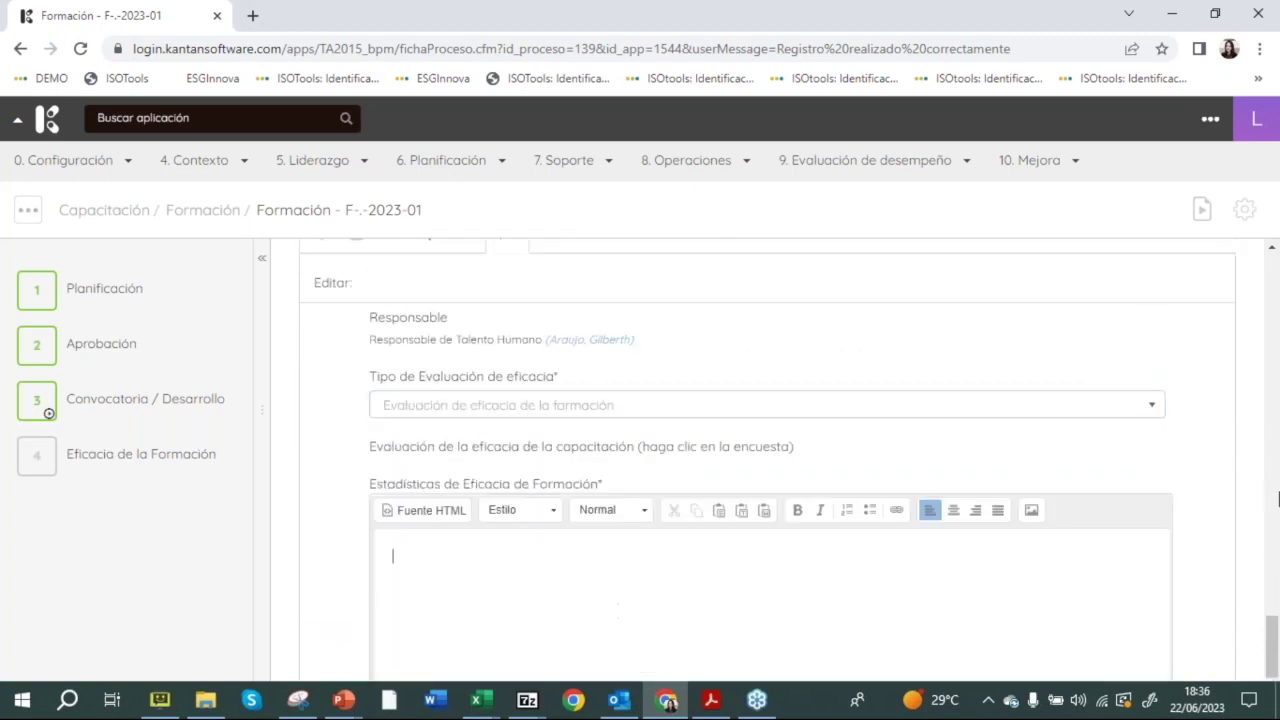
{"action": "scroll", "coordinate": [1270, 610], "scroll_direction": "down", "scroll_amount": 2}
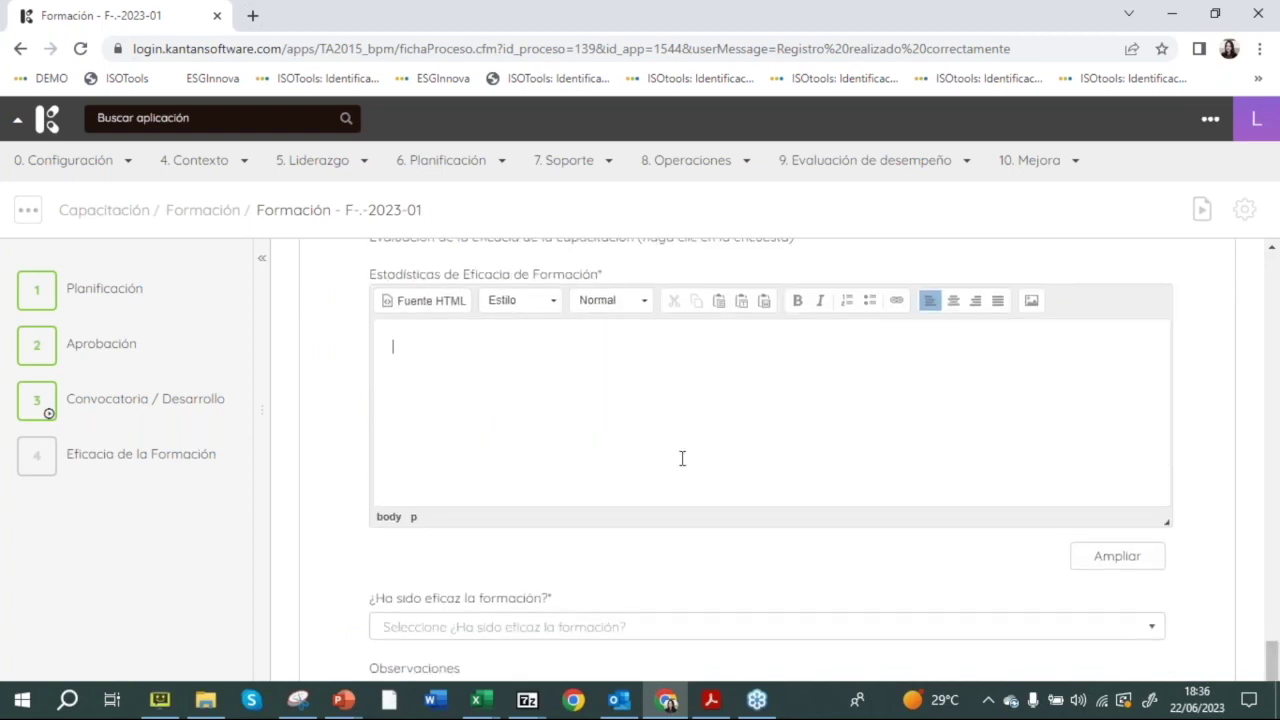
{"action": "type", "text": "xxxxxx"}
{"action": "scroll", "coordinate": [1270, 660], "scroll_direction": "down", "scroll_amount": 2}
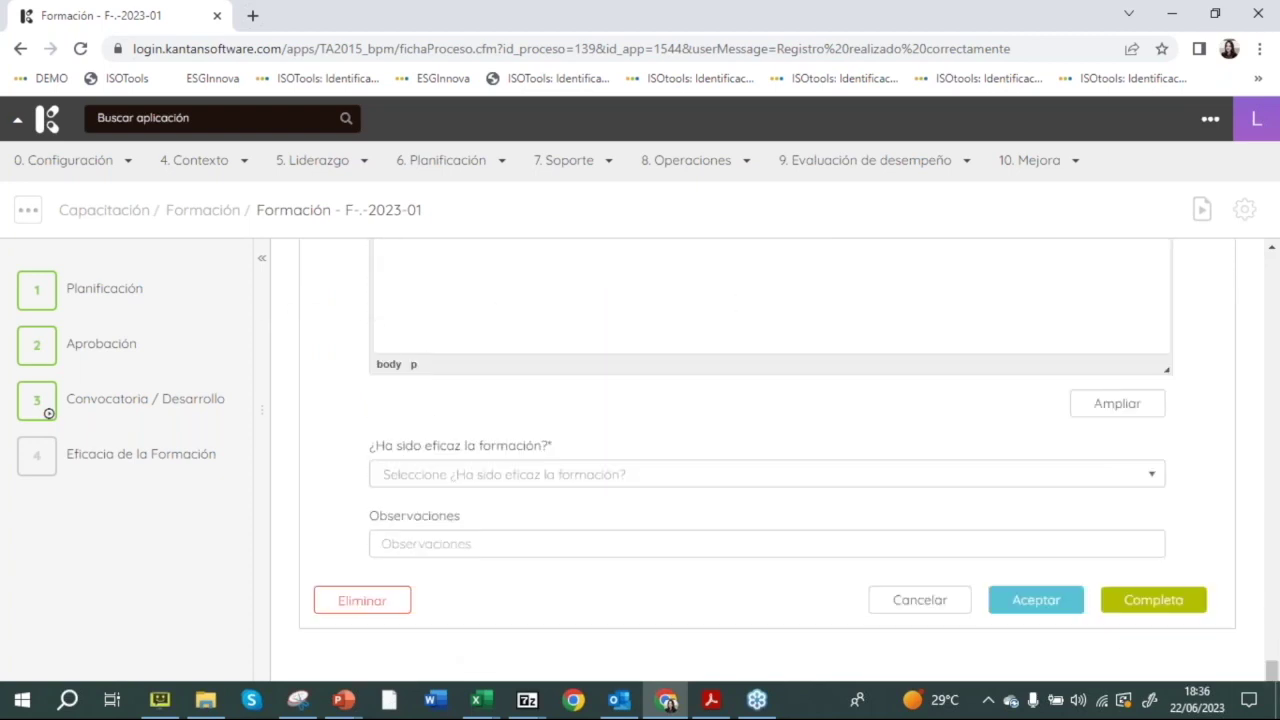
Step: Answer SI to whether the training was effective, enter "cc" as observations, and complete the phase
{"action": "left_click", "coordinate": [523, 474]}
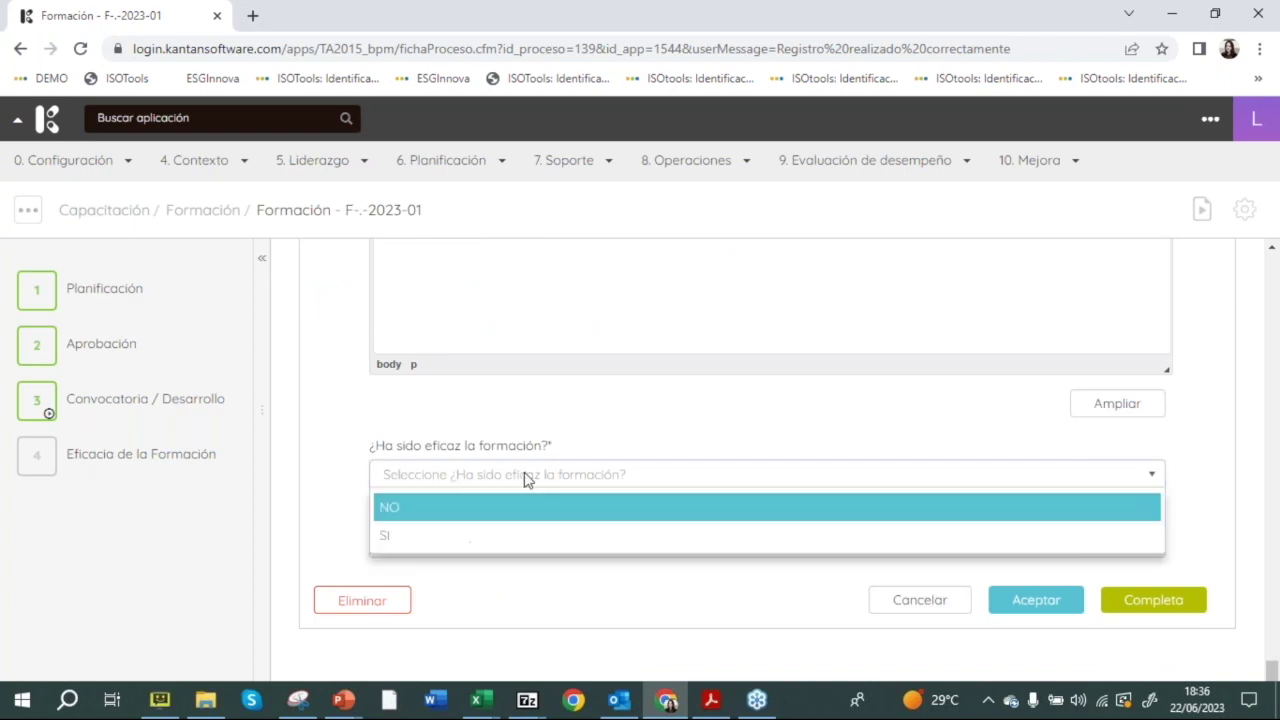
{"action": "left_click", "coordinate": [551, 537]}
{"action": "left_click", "coordinate": [647, 536]}
{"action": "type", "text": "cc"}
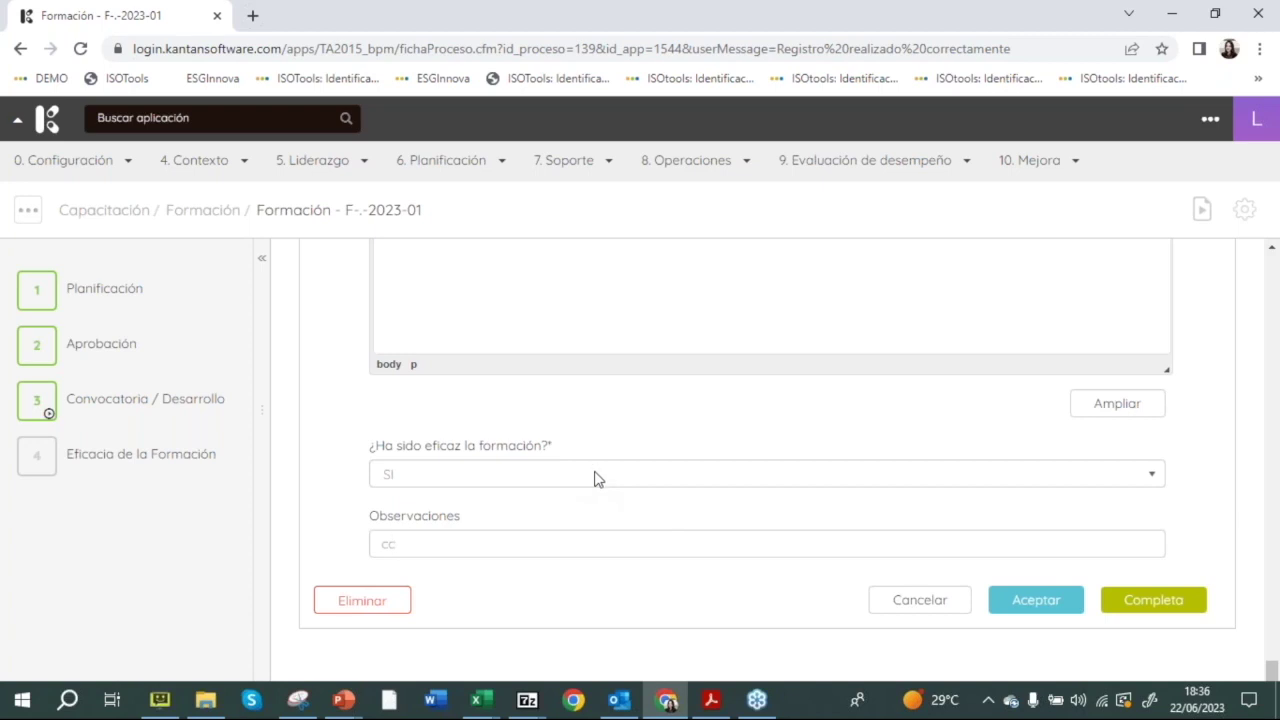
{"action": "left_click", "coordinate": [1170, 612]}
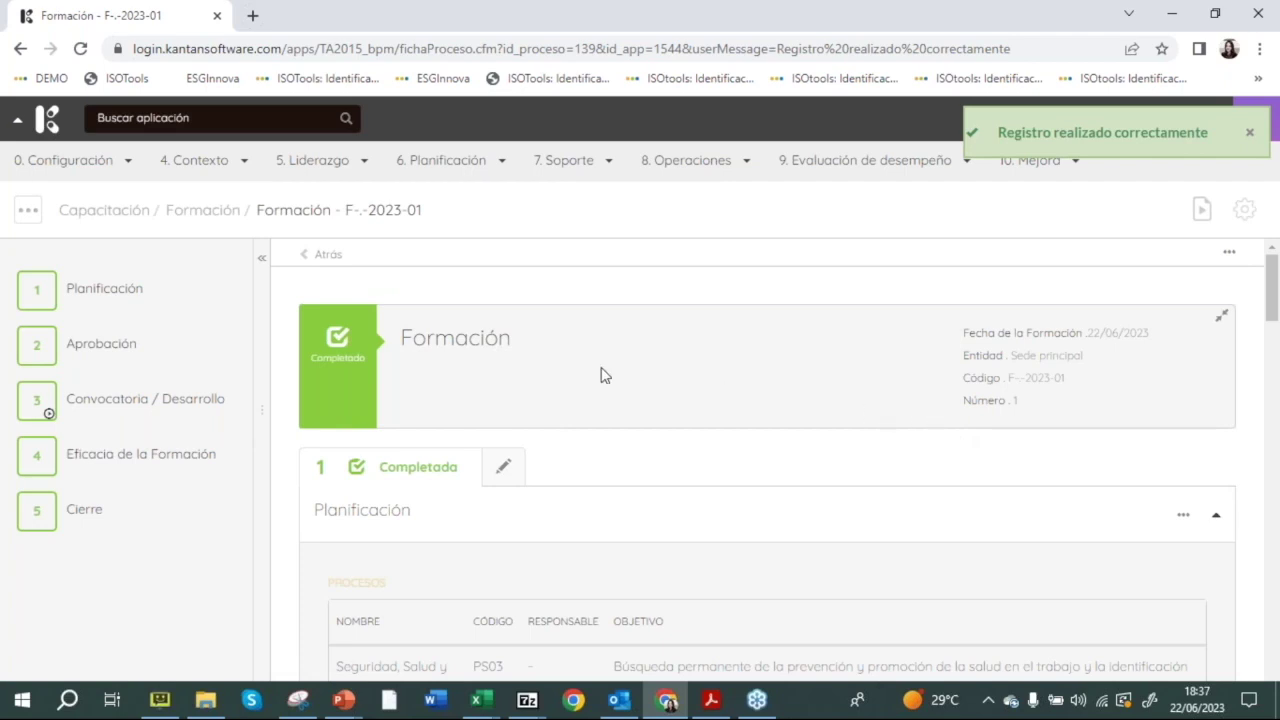
Step: Review the training record's phases from Planificación through Convocatoria / Desarrollo and Eficacia de la Formación to Cierre
{"action": "scroll", "coordinate": [143, 314], "scroll_direction": "down", "scroll_amount": 2}
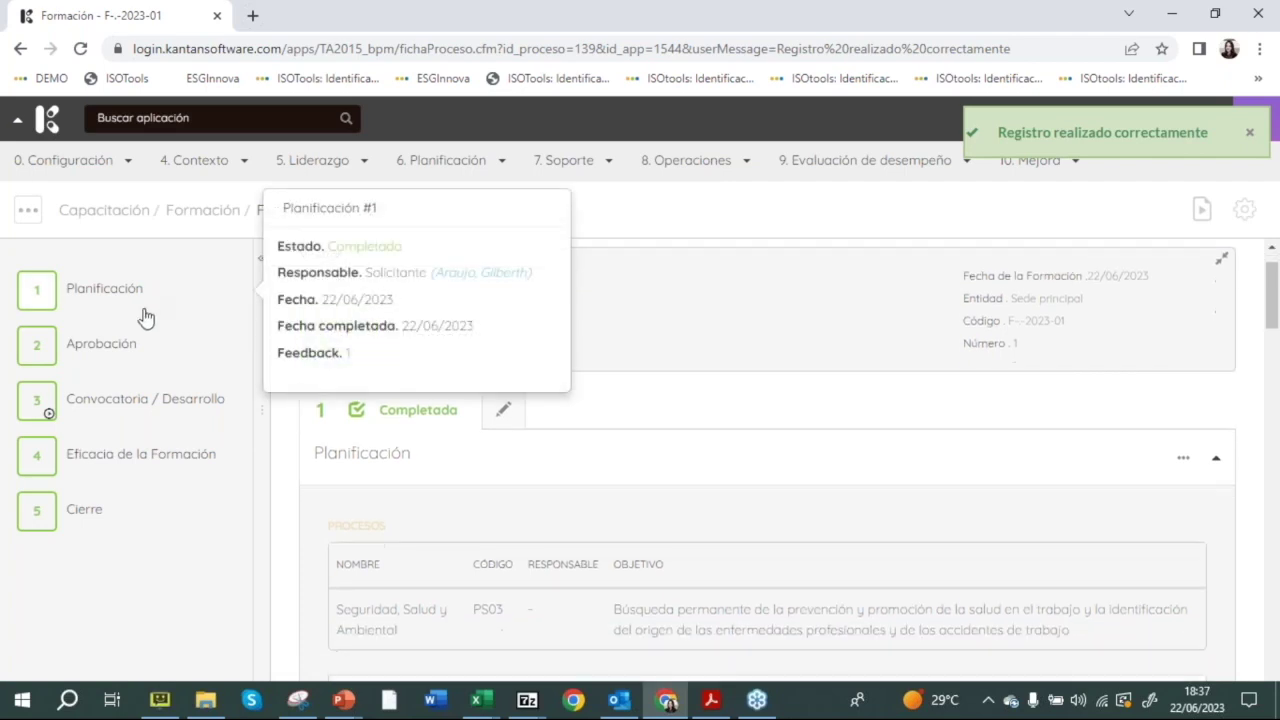
{"action": "mouse_move", "coordinate": [140, 358]}
{"action": "left_click", "coordinate": [145, 398]}
{"action": "double_click", "coordinate": [143, 455]}
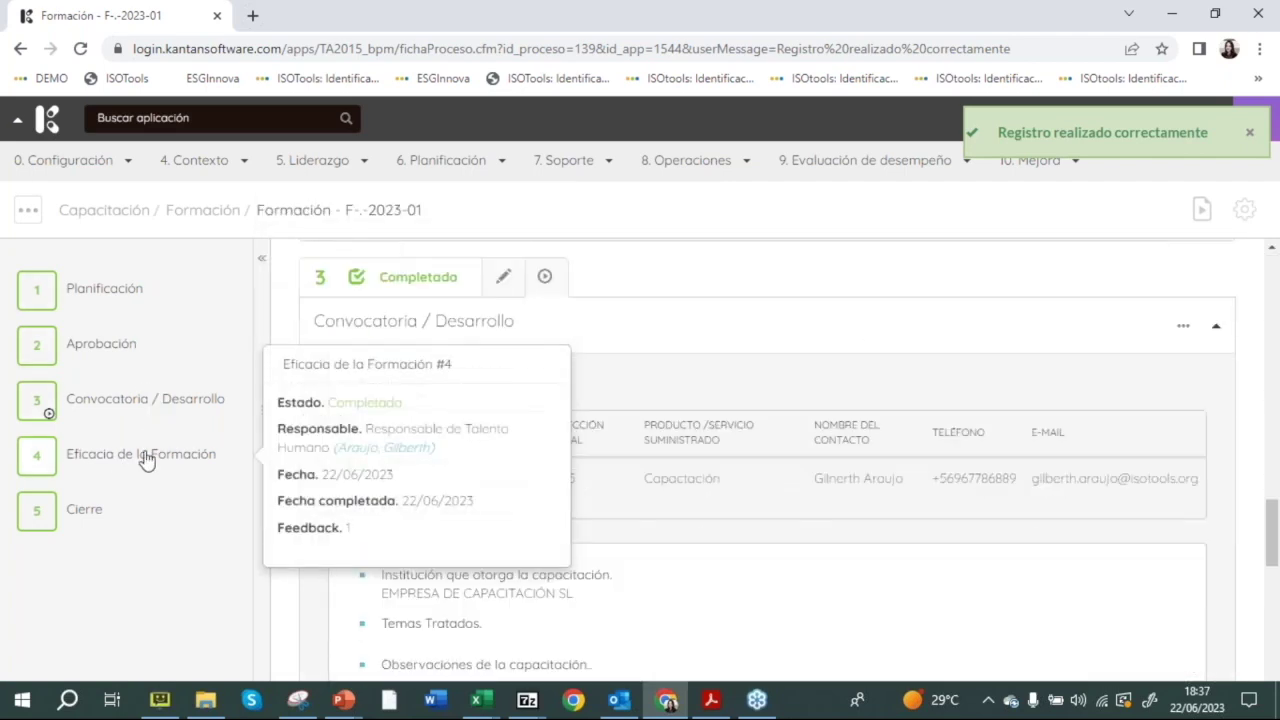
{"action": "left_click", "coordinate": [78, 528]}
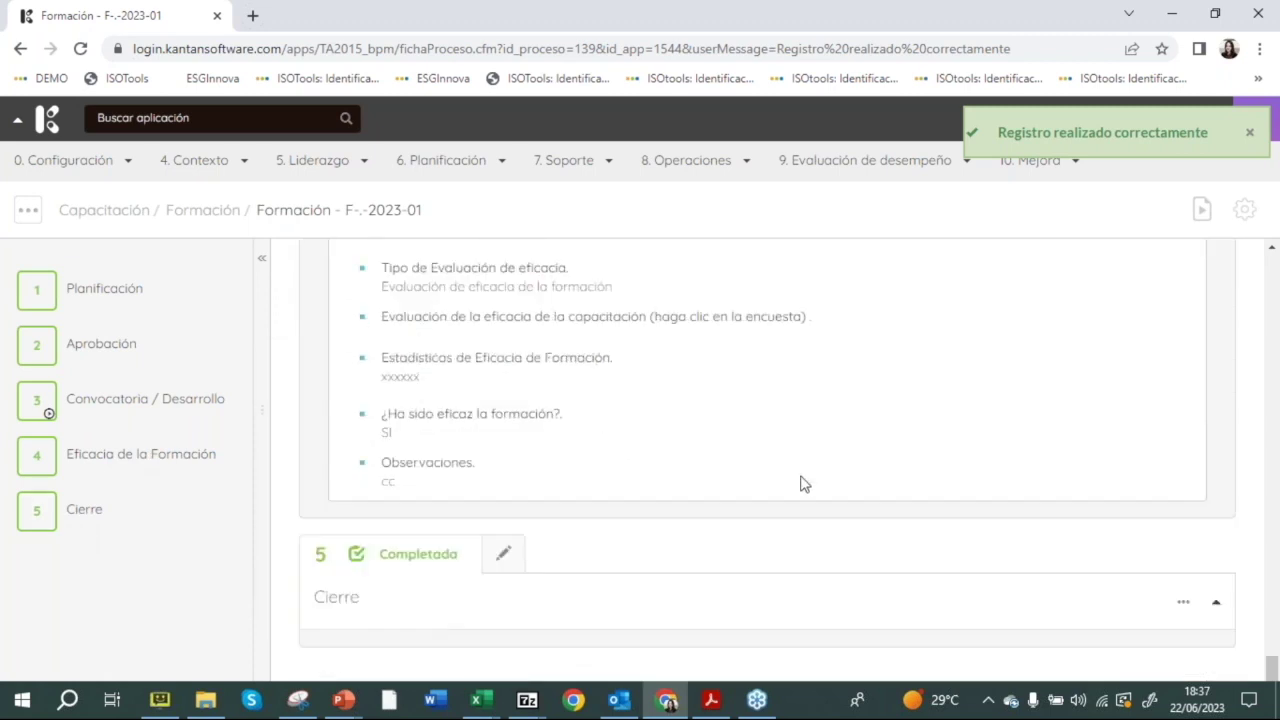
{"action": "left_click_drag", "start_coordinate": [1277, 651], "coordinate": [1277, 262]}
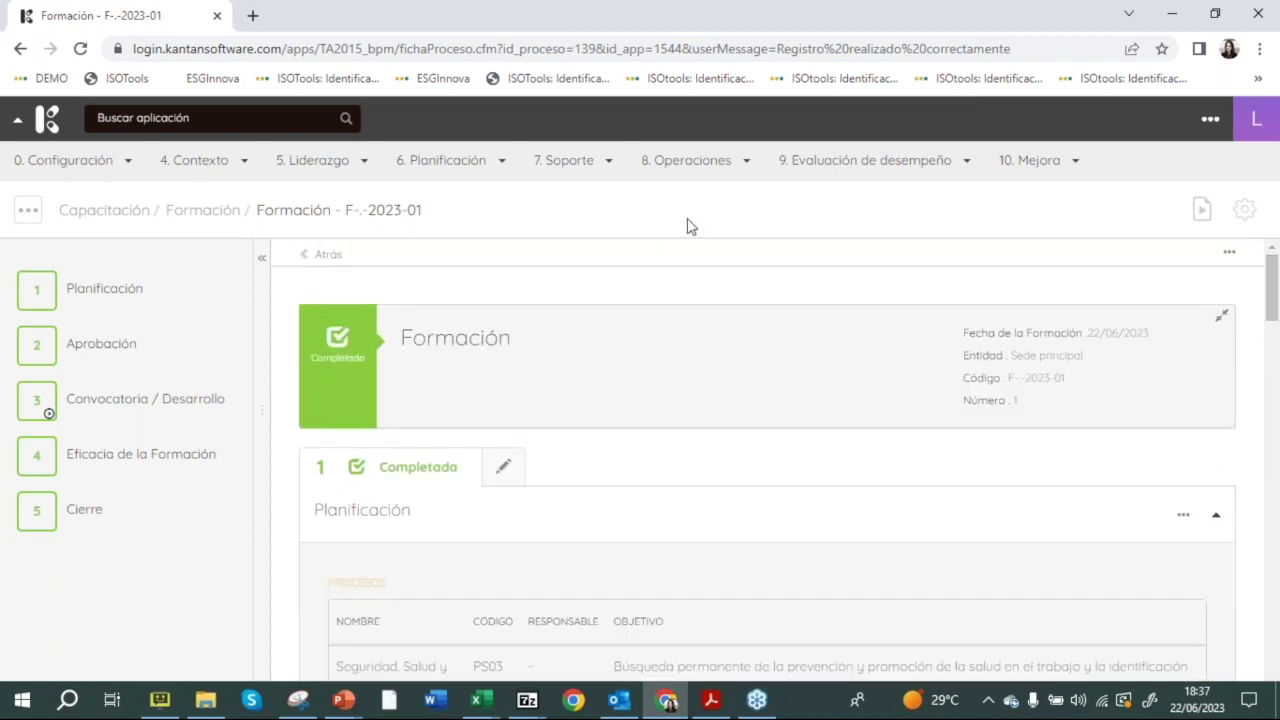
Step: Open the employee's record in the organization management area and show its Herramientas section
{"action": "left_click", "coordinate": [320, 172]}
{"action": "left_click", "coordinate": [356, 216]}
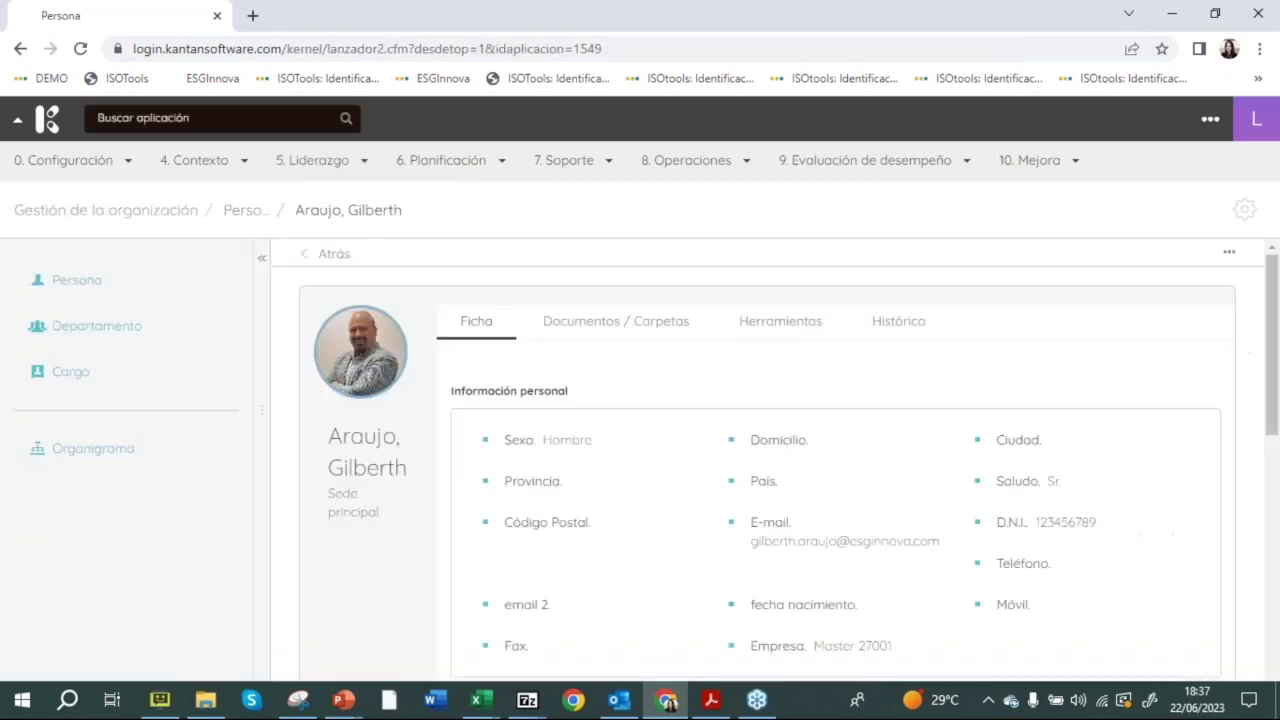
{"action": "left_click", "coordinate": [772, 326]}
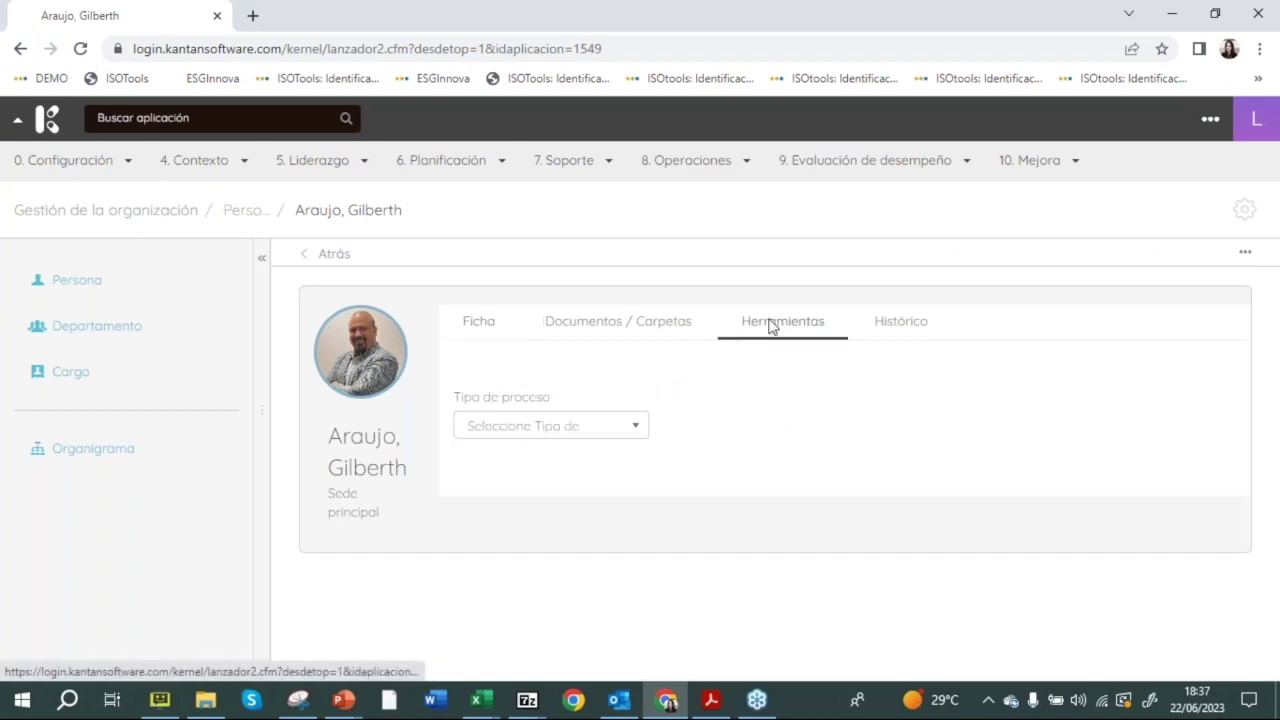
Step: List the employee's processes of type Formación and examine the personal information and organizational functions on their Ficha
{"action": "left_click", "coordinate": [520, 435]}
{"action": "type", "text": "ca"}
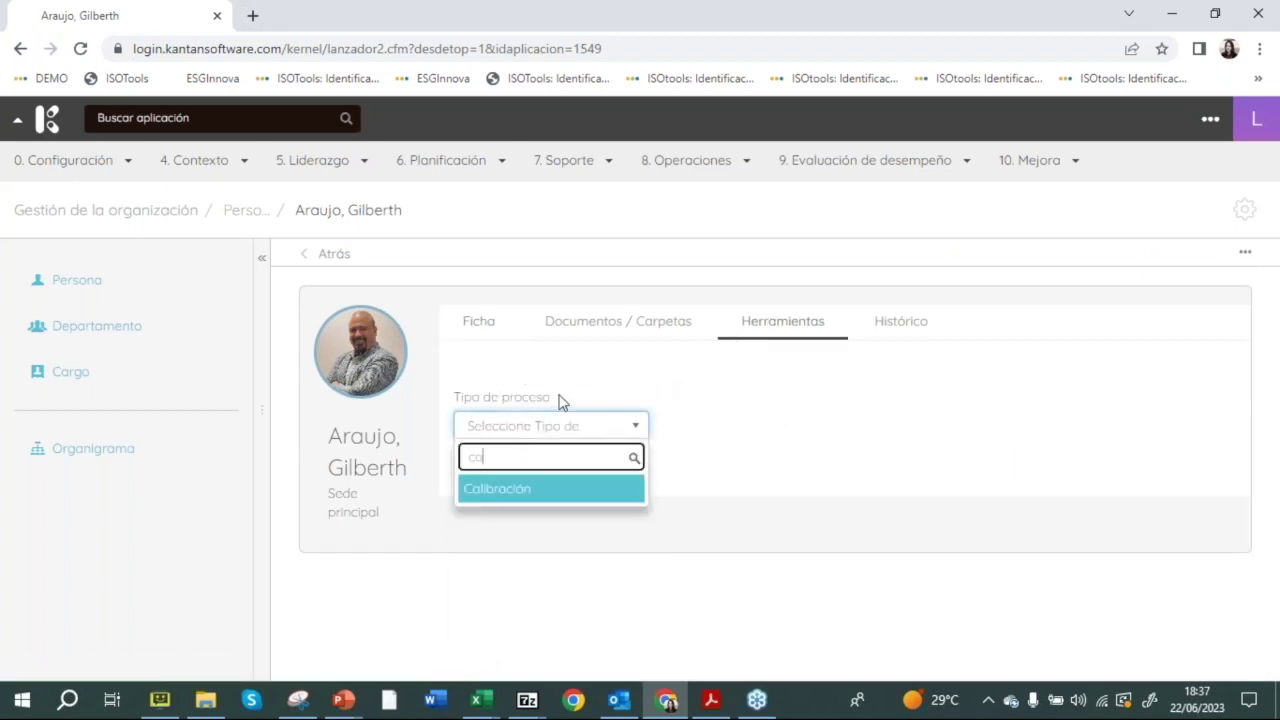
{"action": "key", "text": "BackSpace"}
{"action": "key", "text": "BackSpace"}
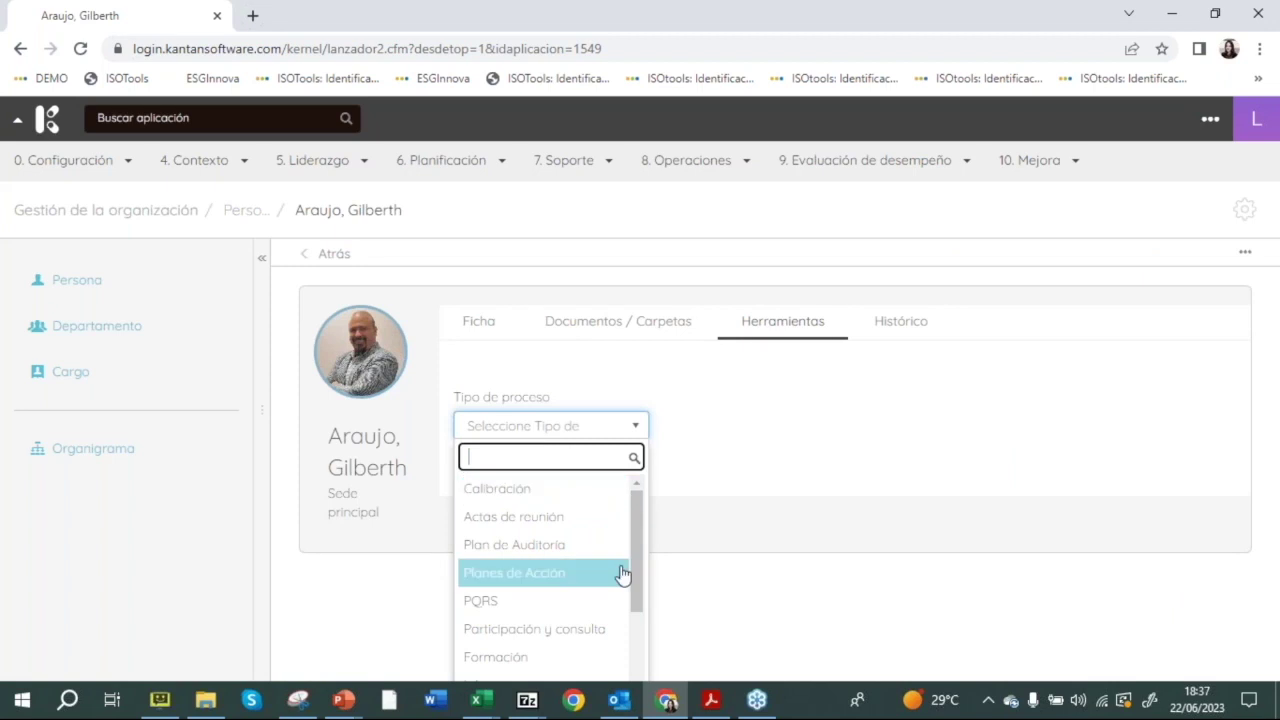
{"action": "type", "text": "for"}
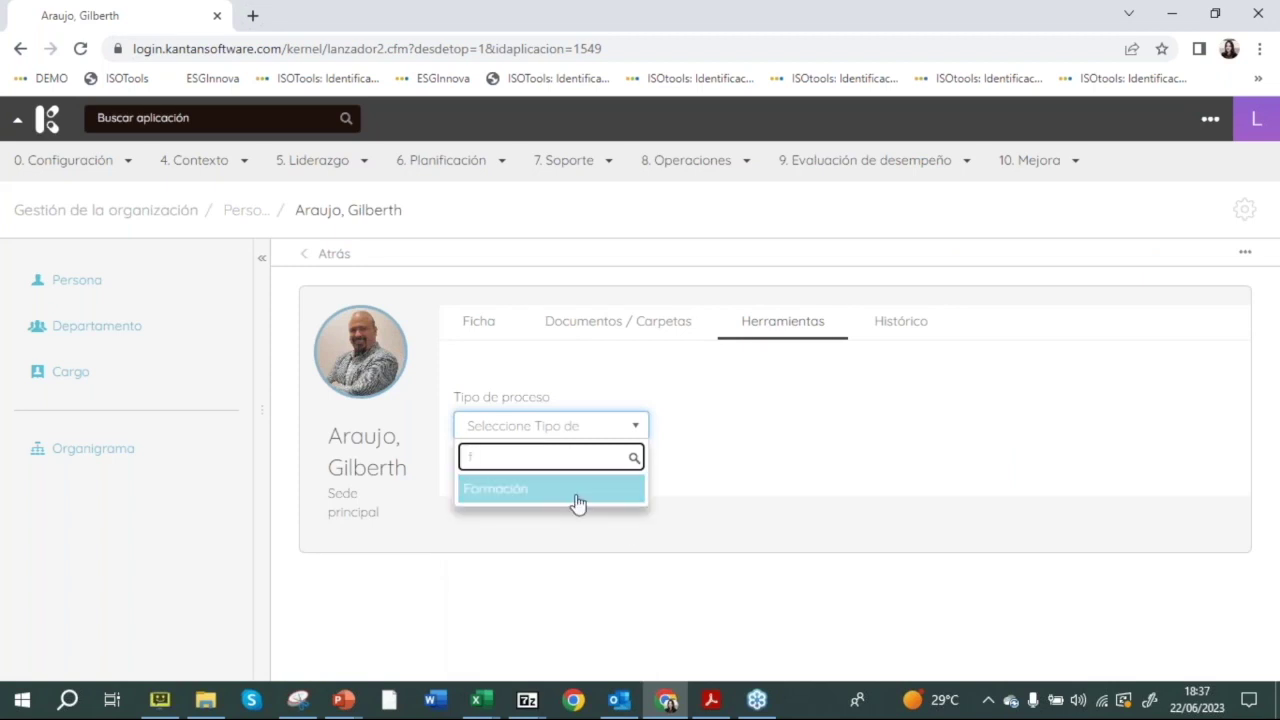
{"action": "left_click", "coordinate": [578, 490]}
{"action": "mouse_move", "coordinate": [1274, 456]}
{"action": "left_mouse_down"}
{"action": "mouse_move", "coordinate": [1276, 641]}
{"action": "mouse_move", "coordinate": [1273, 472]}
{"action": "left_mouse_up"}
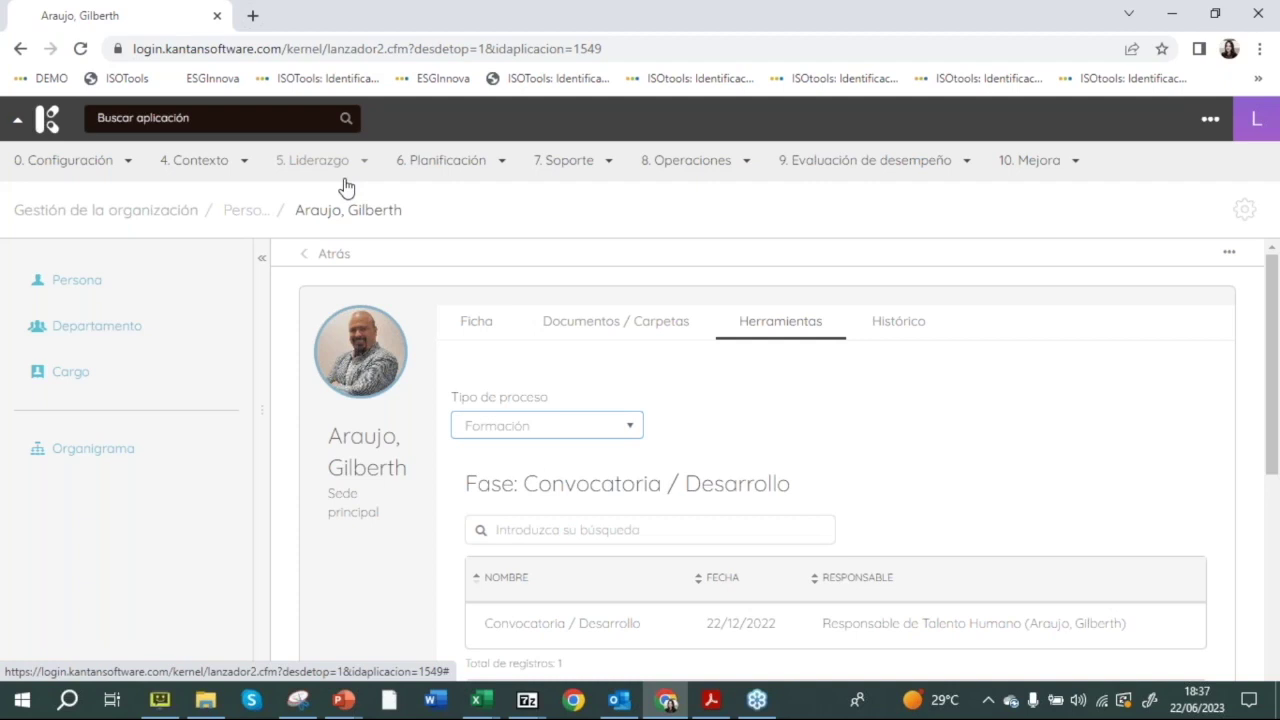
{"action": "left_click", "coordinate": [465, 323]}
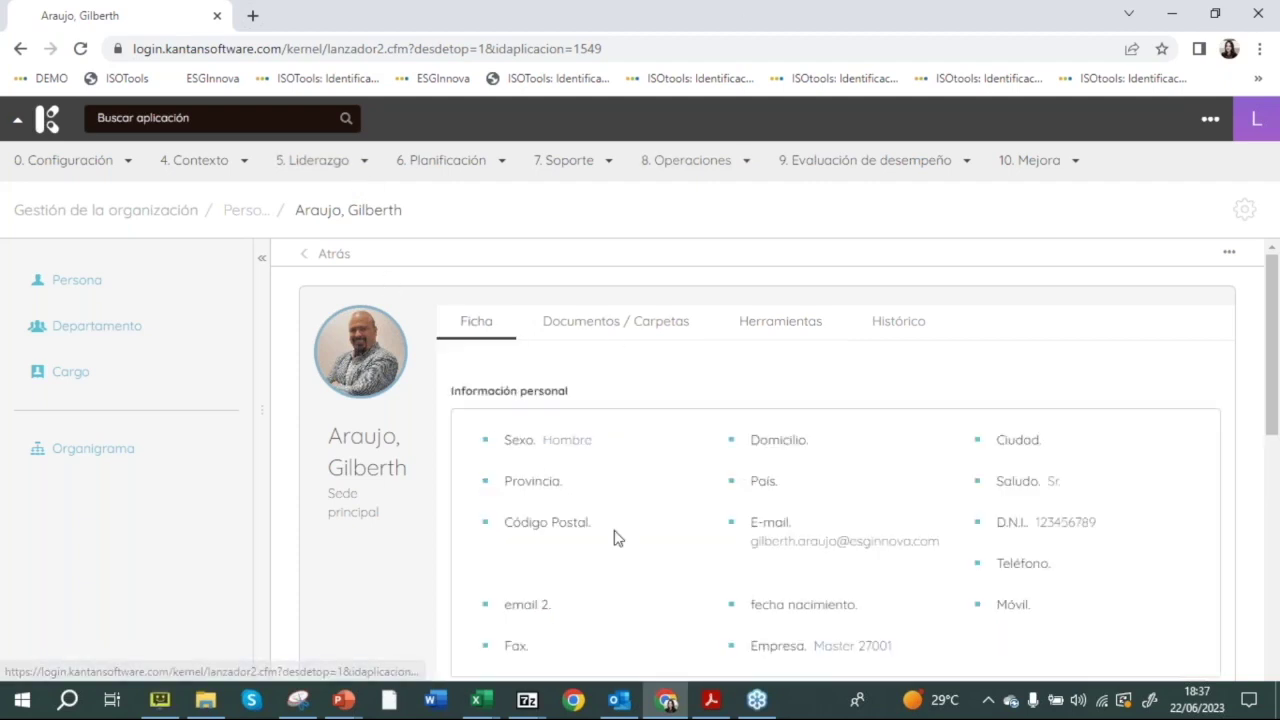
{"action": "scroll", "coordinate": [1170, 422], "scroll_direction": "down", "scroll_amount": 2}
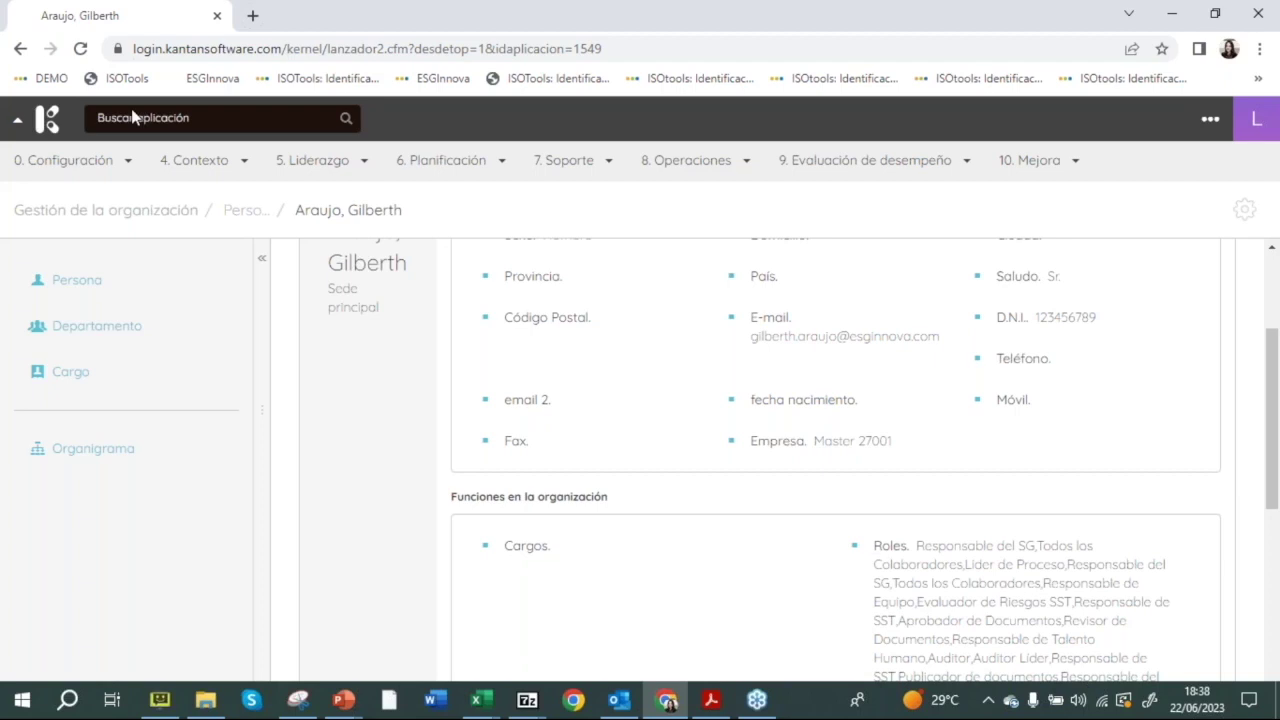
Step: Go to the Matriz de Comunicación application under Soporte and open record MC-002
{"action": "left_click", "coordinate": [606, 163]}
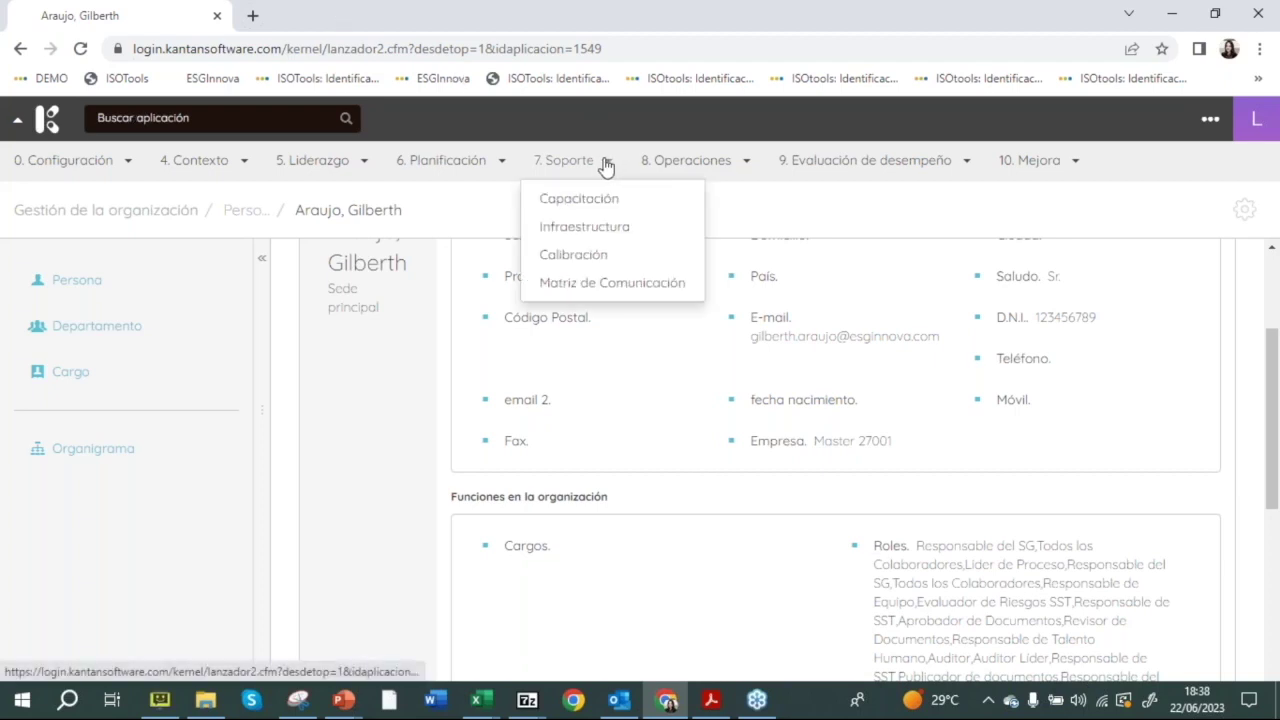
{"action": "left_click", "coordinate": [600, 286]}
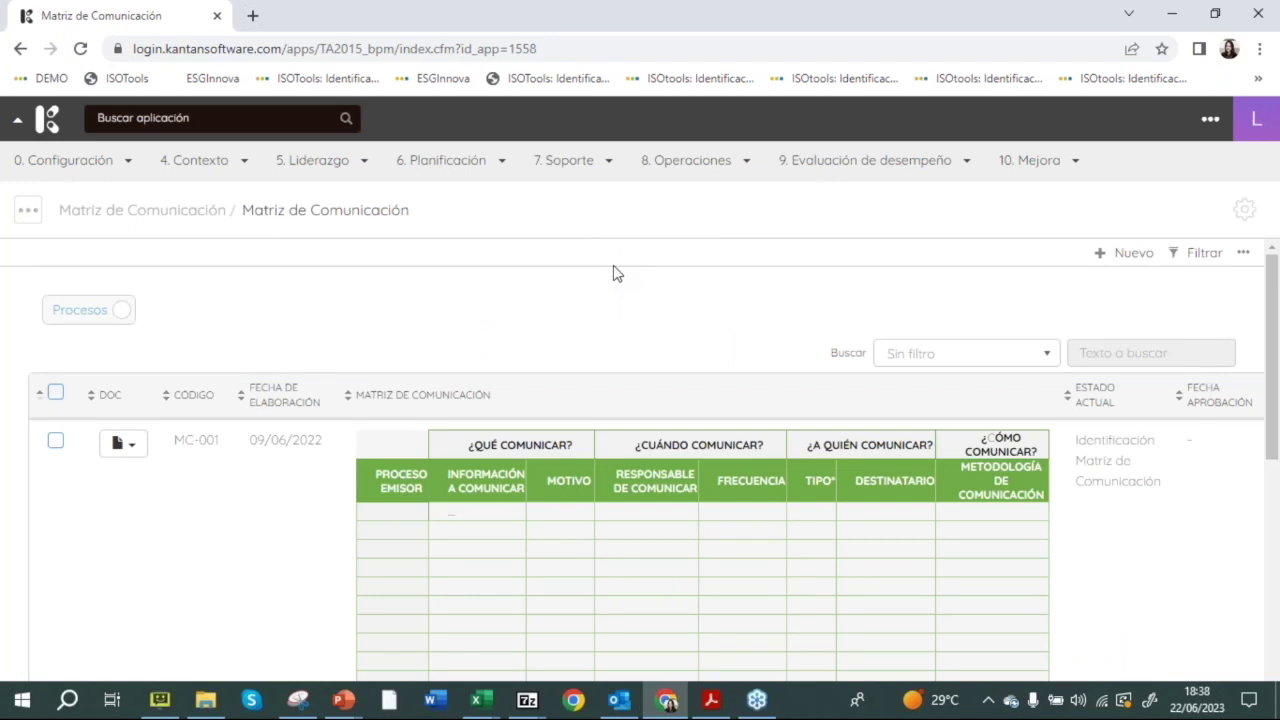
{"action": "left_click_drag", "start_coordinate": [1274, 397], "coordinate": [1243, 594]}
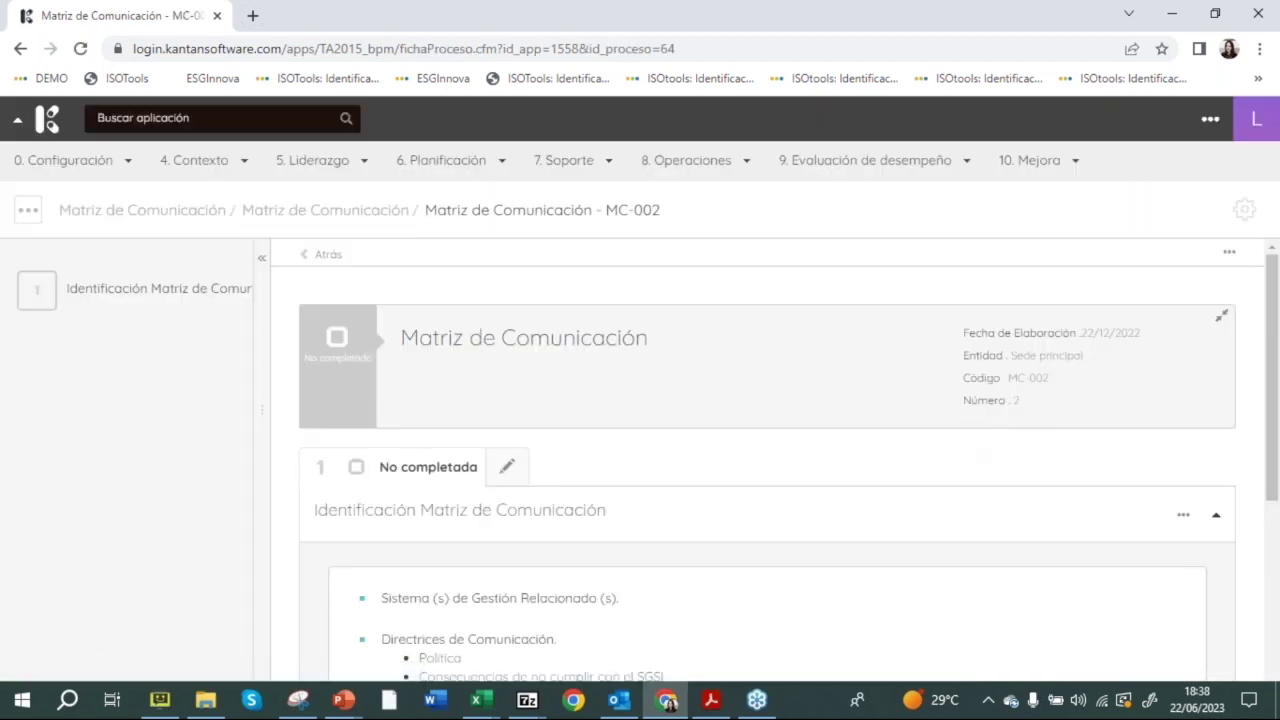
Step: Examine the communication guidelines and the communication matrix table in record MC-002
{"action": "scroll", "coordinate": [1275, 587], "scroll_direction": "down", "scroll_amount": 5}
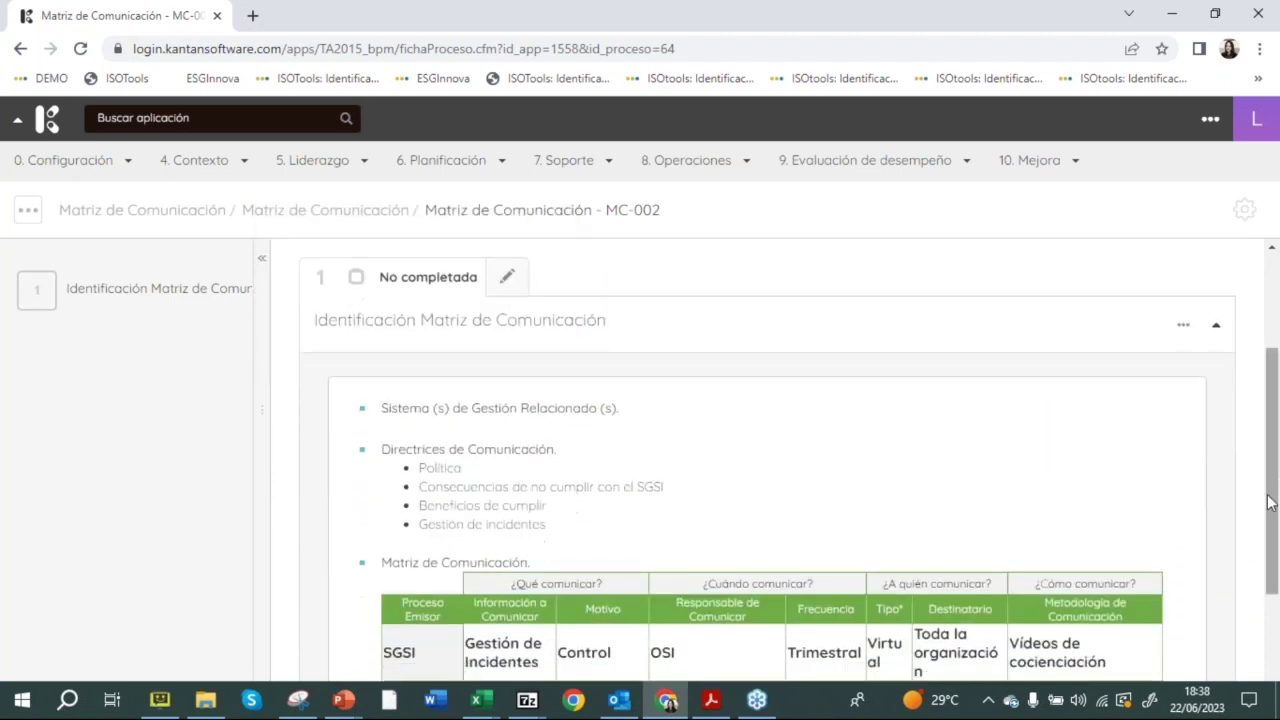
{"action": "left_click_drag", "start_coordinate": [1275, 587], "coordinate": [1268, 561]}
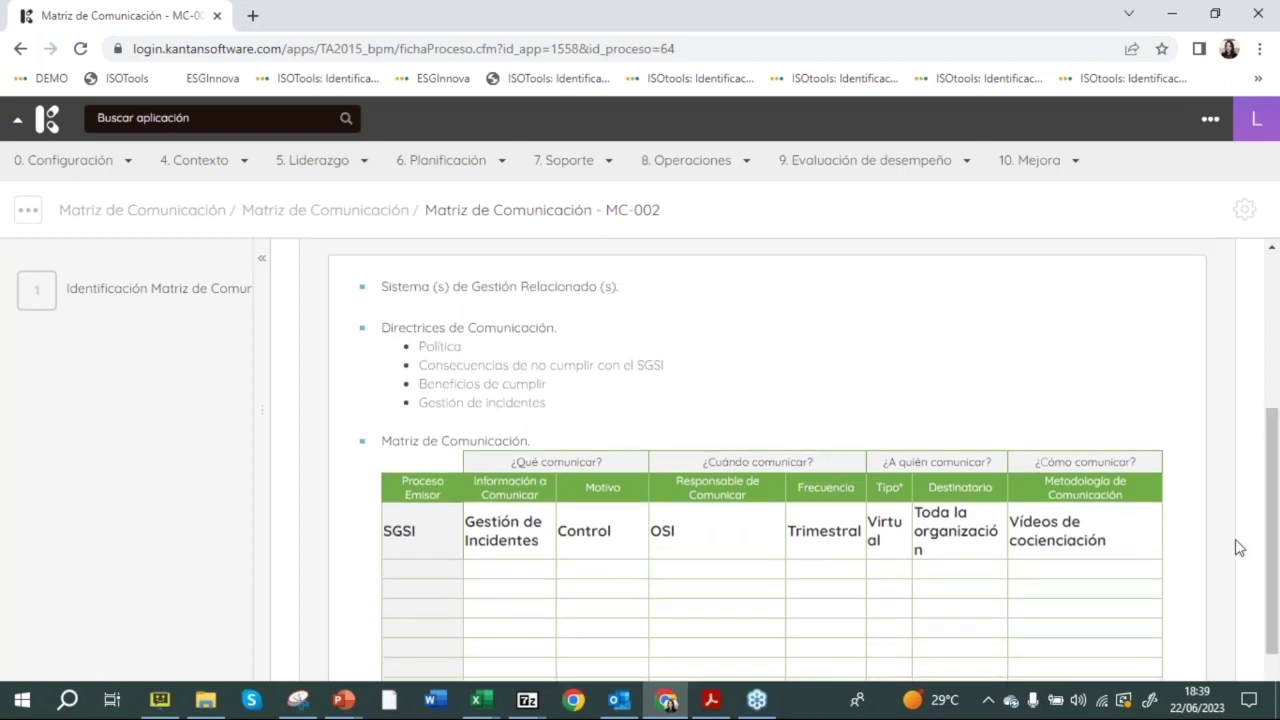
{"action": "left_click_drag", "start_coordinate": [420, 333], "coordinate": [583, 389]}
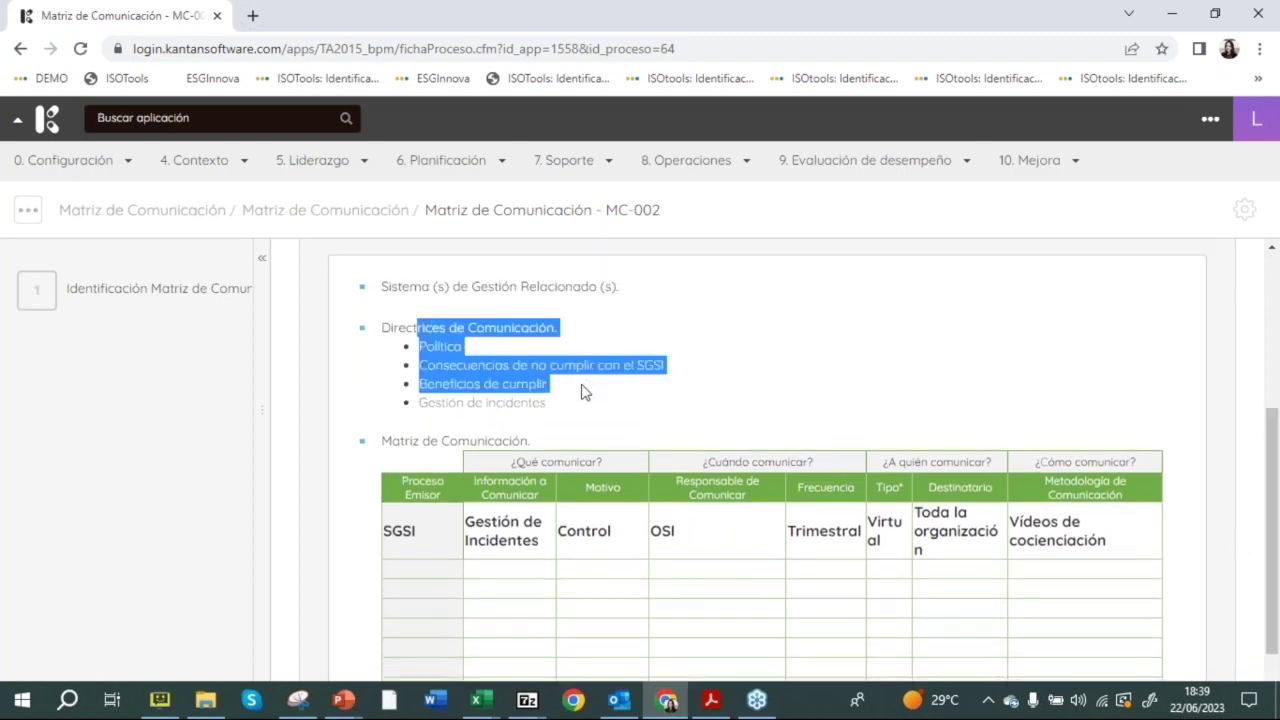
{"action": "left_click", "coordinate": [583, 389]}
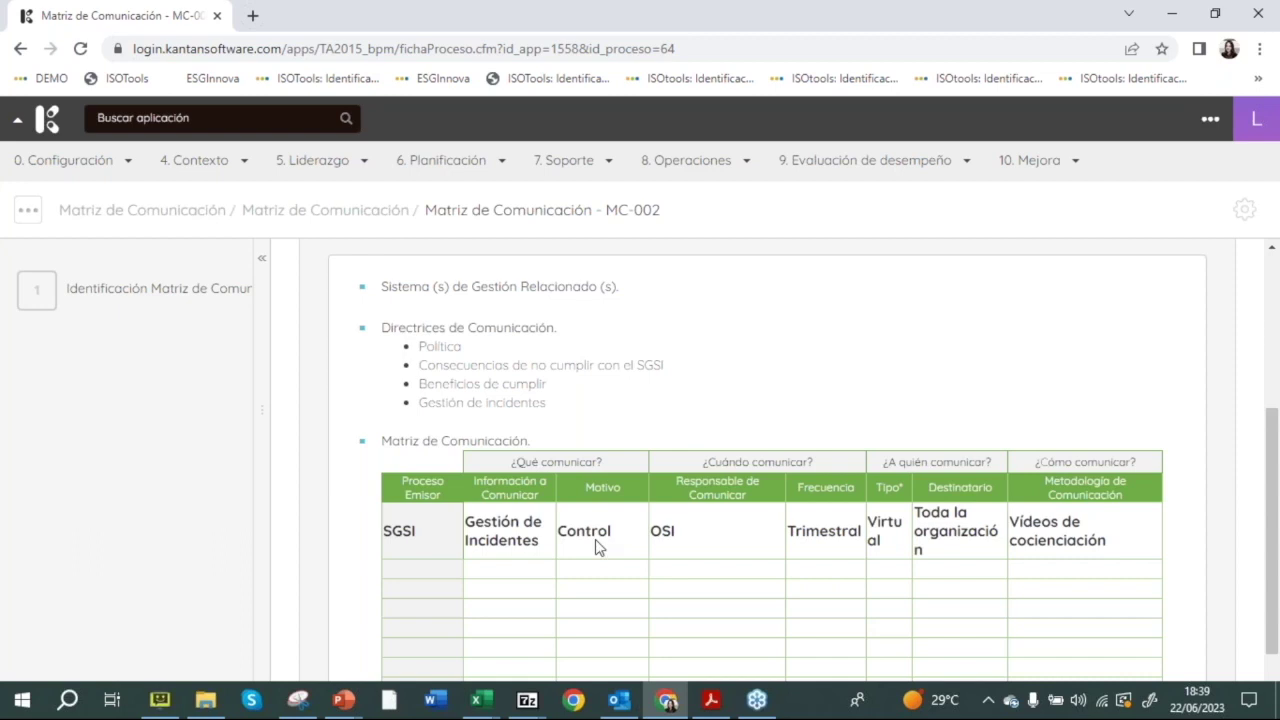
{"action": "left_click_drag", "start_coordinate": [1268, 460], "coordinate": [1268, 498]}
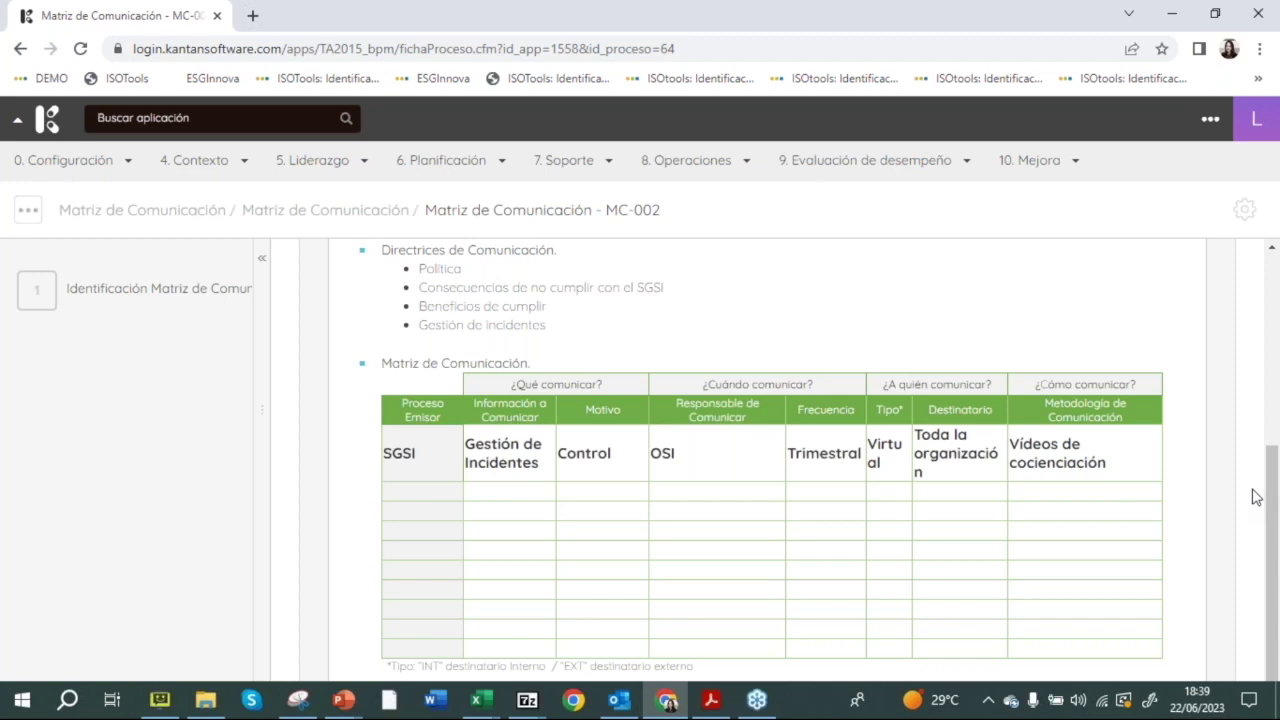
Step: Open the Identificación Matriz de Comunicación phase for editing and try to complete it without sending the notification e-mail
{"action": "left_click_drag", "start_coordinate": [1272, 452], "coordinate": [1276, 421]}
{"action": "scroll", "coordinate": [1276, 421], "scroll_direction": "up", "scroll_amount": 3}
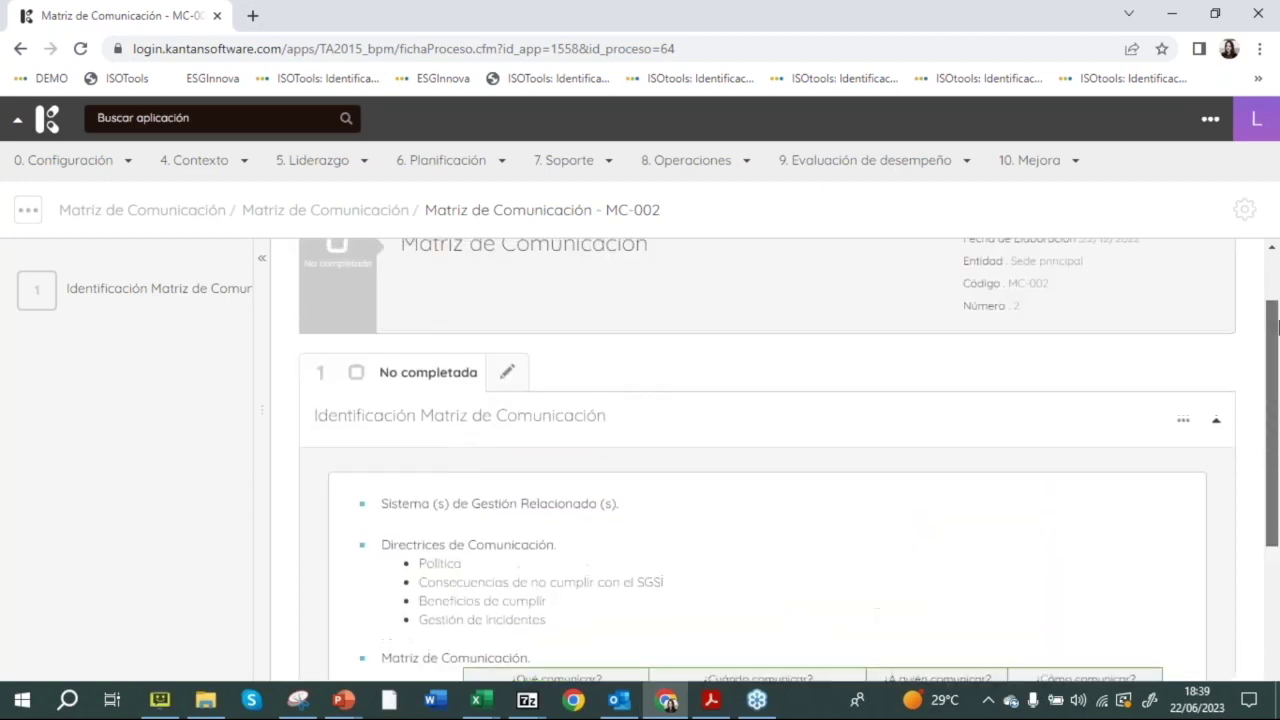
{"action": "left_click", "coordinate": [507, 430]}
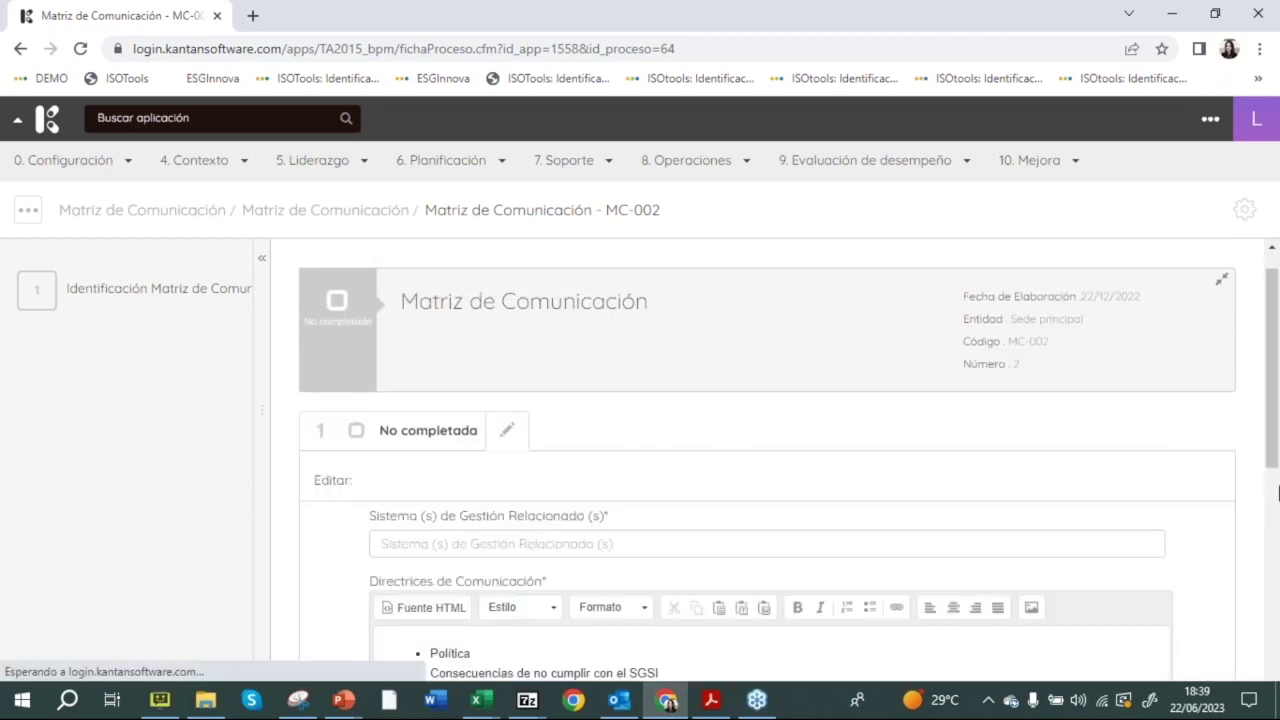
{"action": "left_click_drag", "start_coordinate": [1276, 428], "coordinate": [1275, 680]}
{"action": "left_click", "coordinate": [1158, 602]}
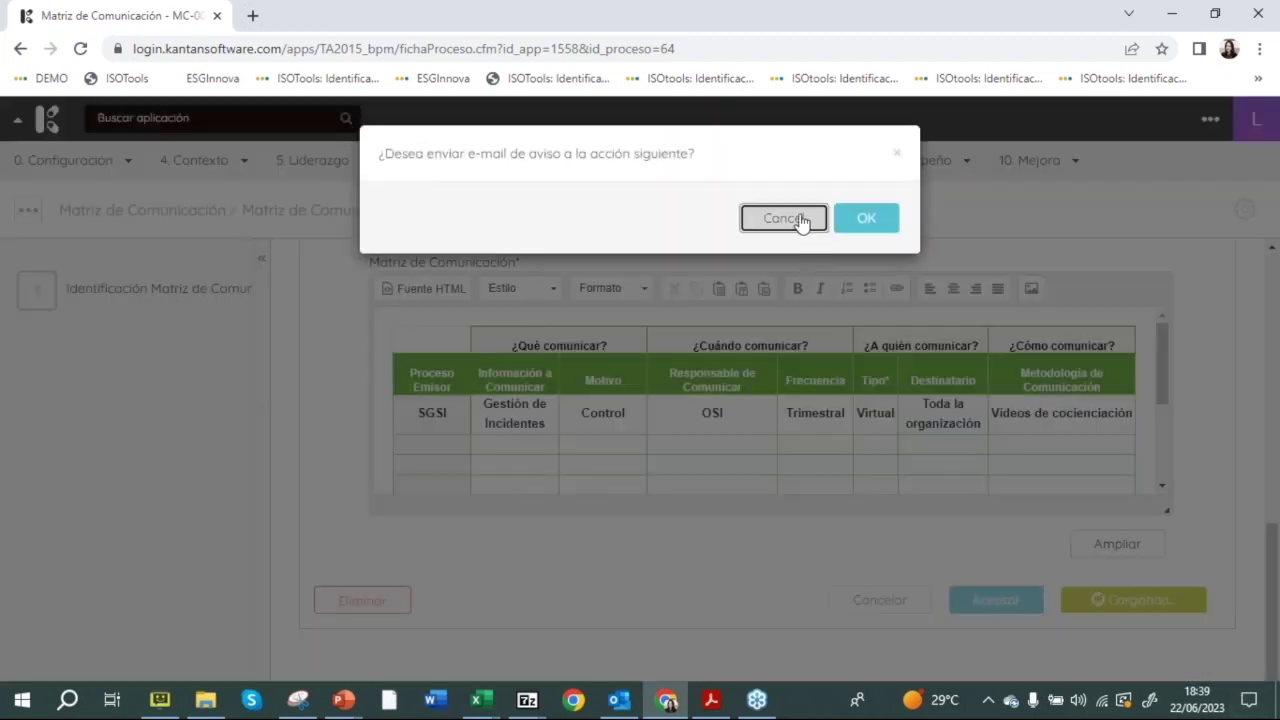
{"action": "left_click", "coordinate": [805, 222]}
Step: Enter SST as the related management system in the communication matrix phase
{"action": "left_click", "coordinate": [613, 581]}
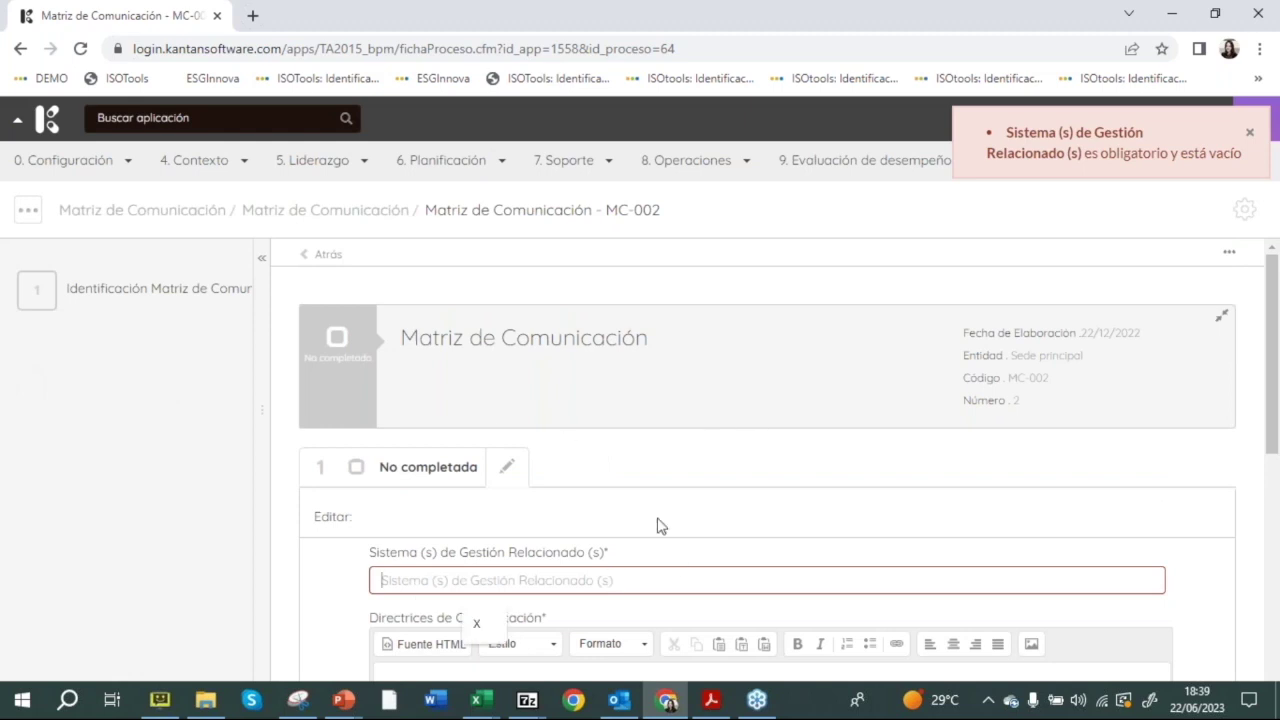
{"action": "type", "text": "SST"}
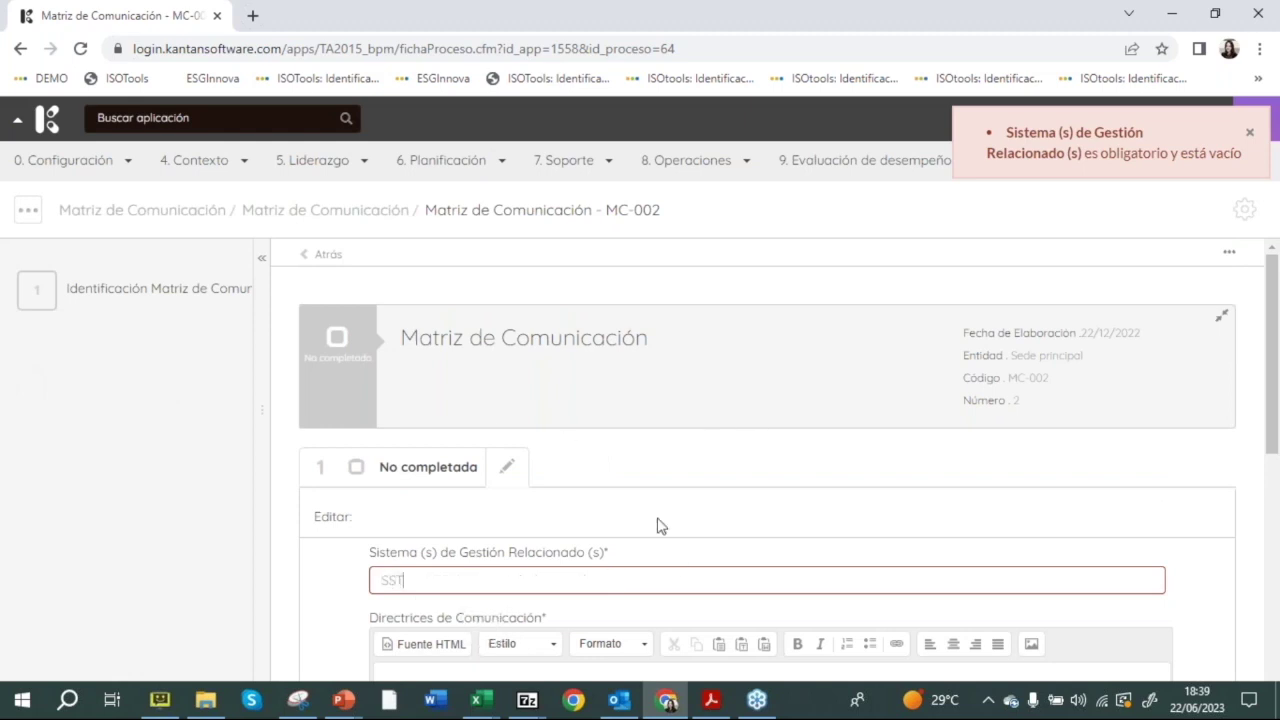
{"action": "scroll", "coordinate": [1272, 503], "scroll_direction": "down", "scroll_amount": 2}
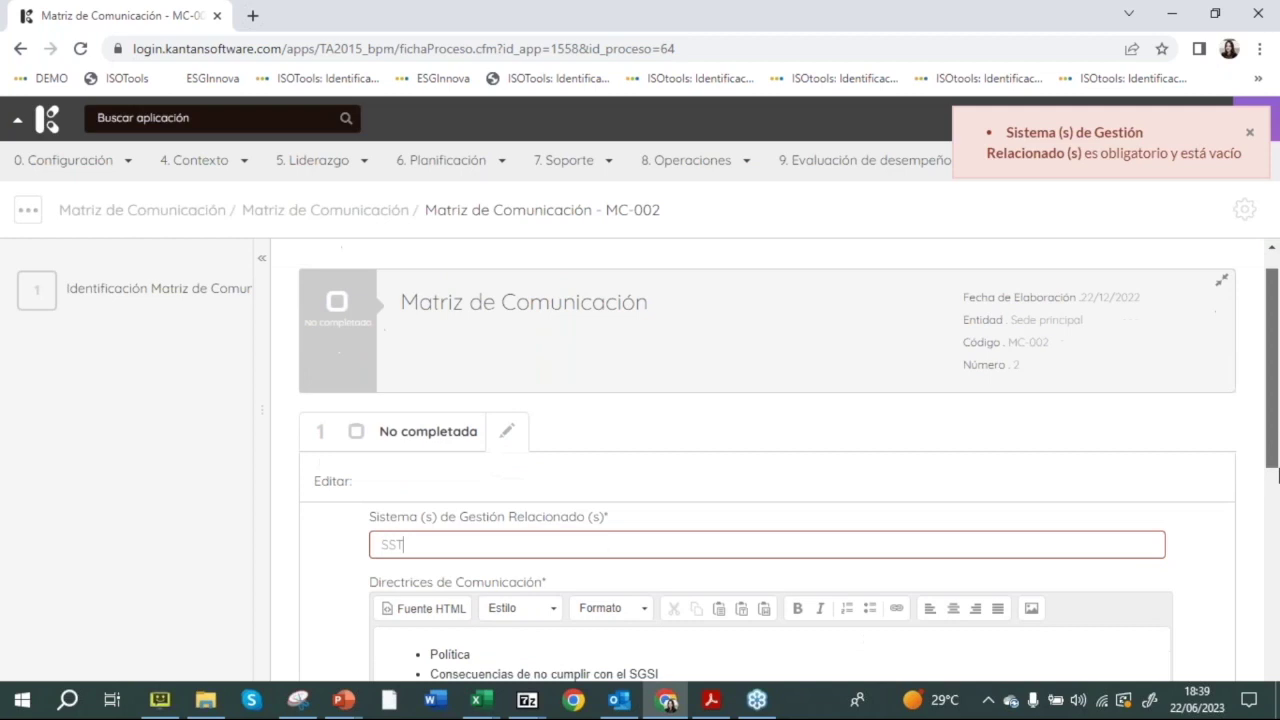
Step: Complete the Identificación Matriz de Comunicación phase of record MC-002
{"action": "scroll", "coordinate": [1272, 503], "scroll_direction": "down", "scroll_amount": 2}
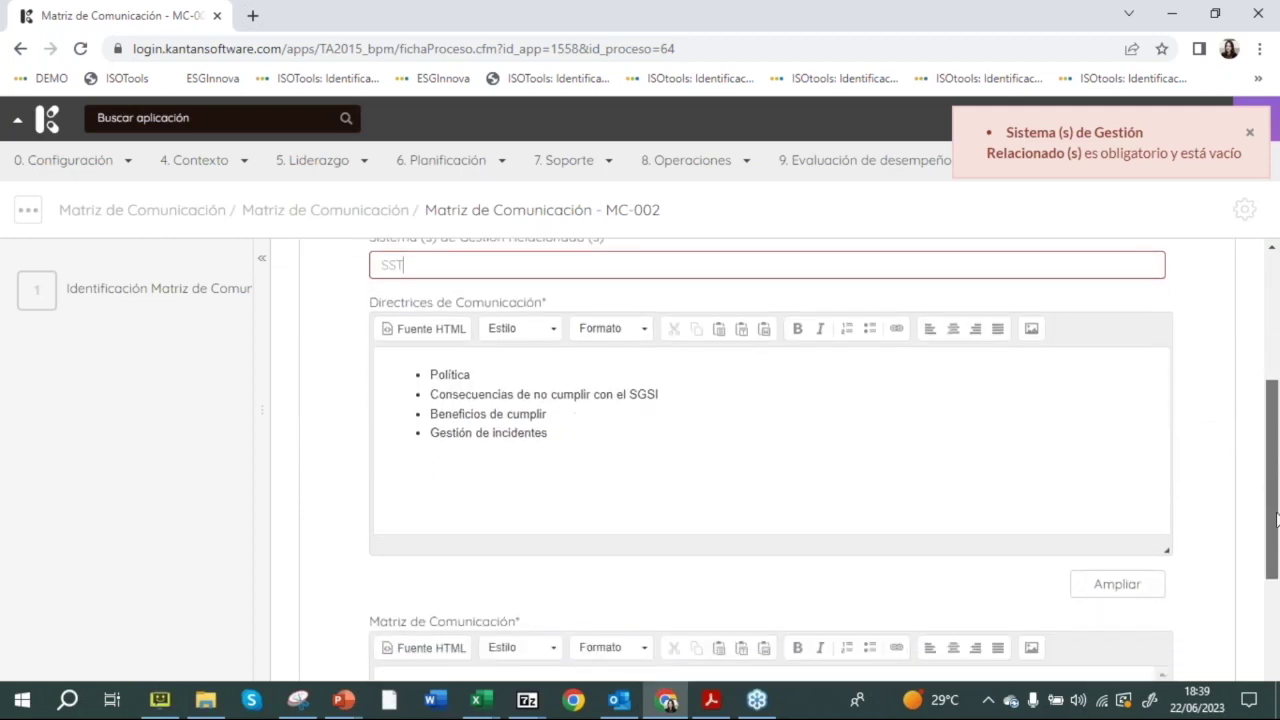
{"action": "scroll", "coordinate": [1272, 563], "scroll_direction": "down", "scroll_amount": 2}
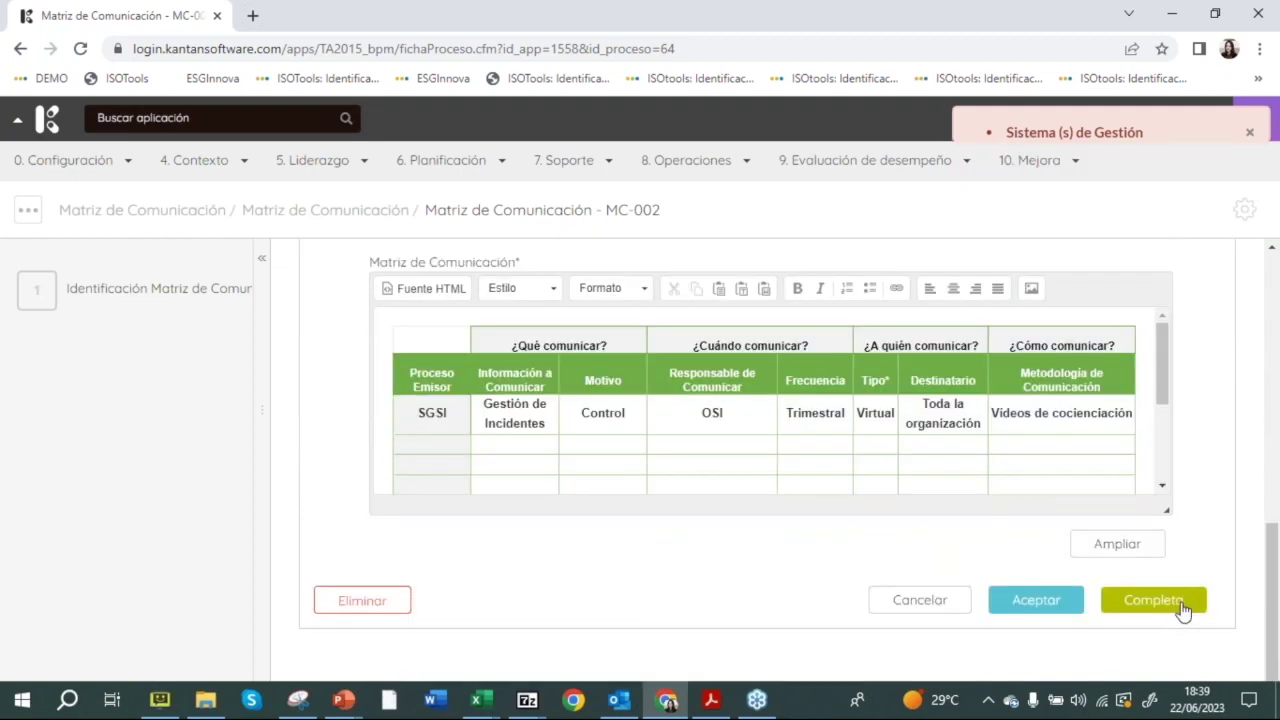
{"action": "left_click", "coordinate": [1153, 600]}
{"action": "left_click", "coordinate": [797, 226]}
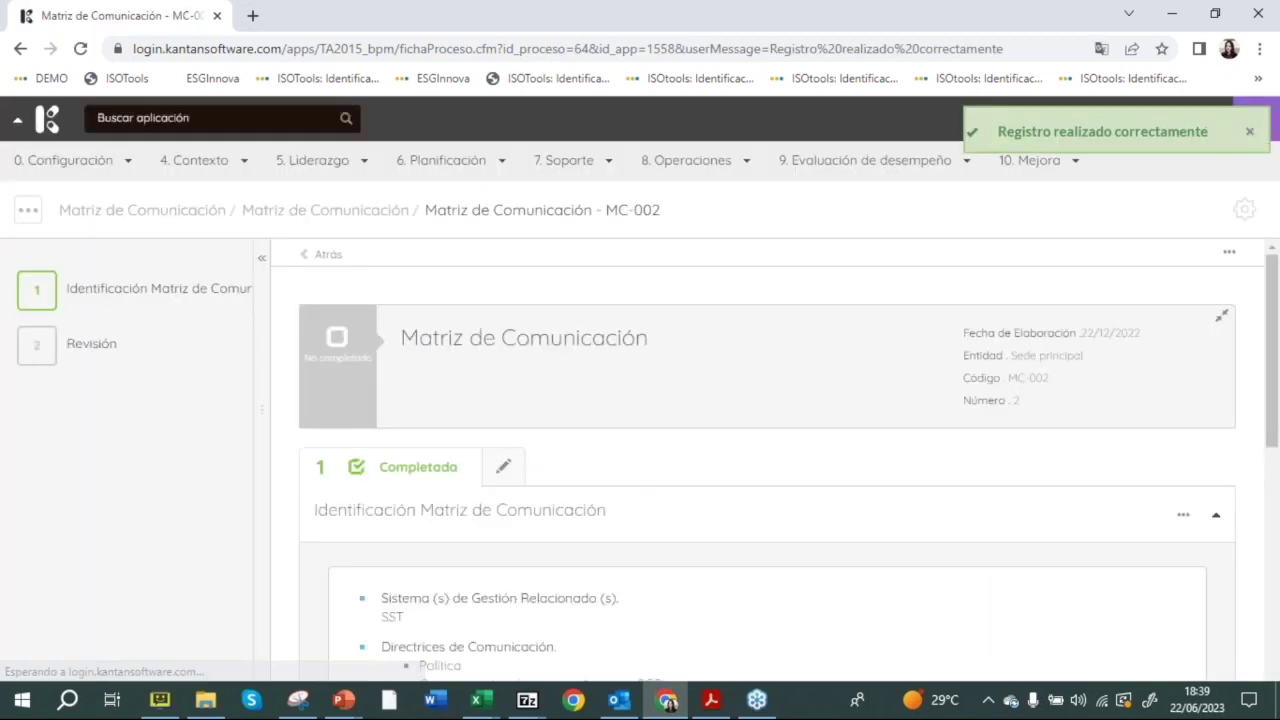
Step: Open the Revisión phase of MC-002 for editing, set ¿Aprueba? to SI without observations, and complete the phase
{"action": "mouse_move", "coordinate": [78, 357]}
{"action": "left_click", "coordinate": [80, 350]}
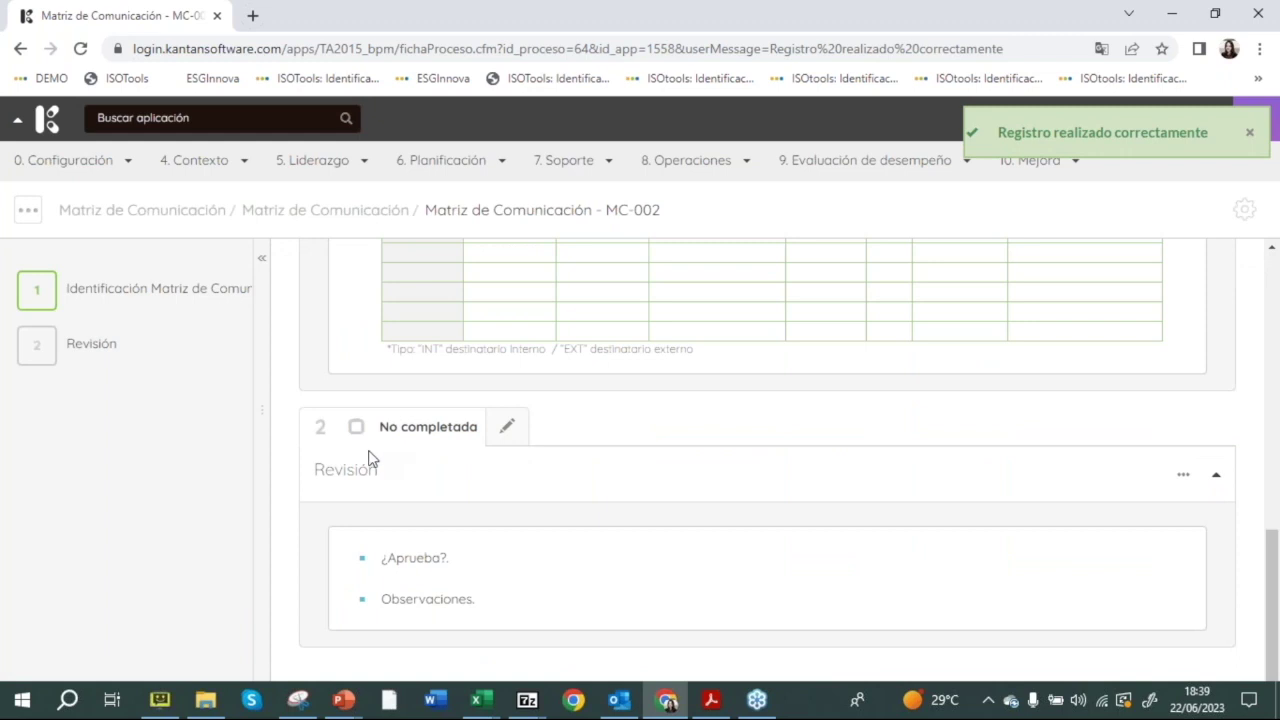
{"action": "left_click", "coordinate": [510, 430]}
{"action": "scroll", "coordinate": [1277, 533], "scroll_direction": "down", "scroll_amount": 2}
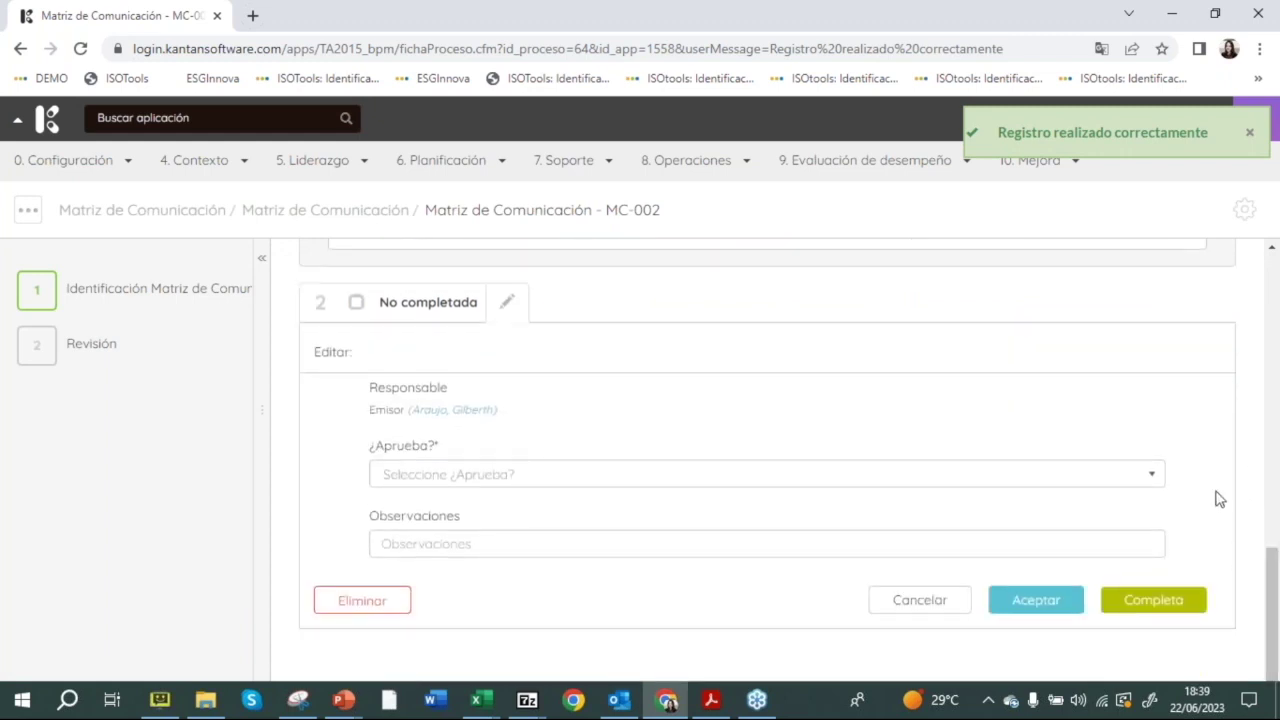
{"action": "left_click", "coordinate": [606, 474]}
{"action": "left_click", "coordinate": [580, 536]}
{"action": "left_click", "coordinate": [1150, 605]}
{"action": "left_click", "coordinate": [797, 226]}
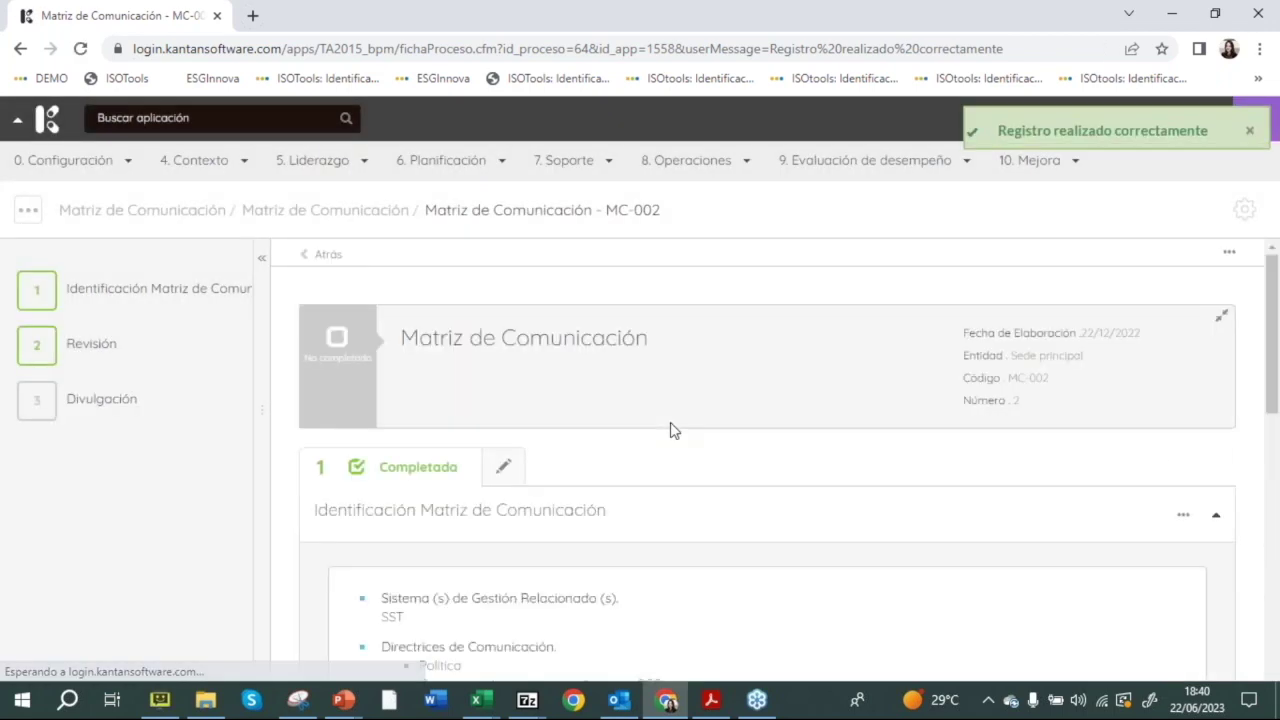
Step: Open the Divulgación phase of MC-002 for editing and complete it, keeping the e-mail, task information and associated documents options enabled
{"action": "left_click", "coordinate": [104, 401]}
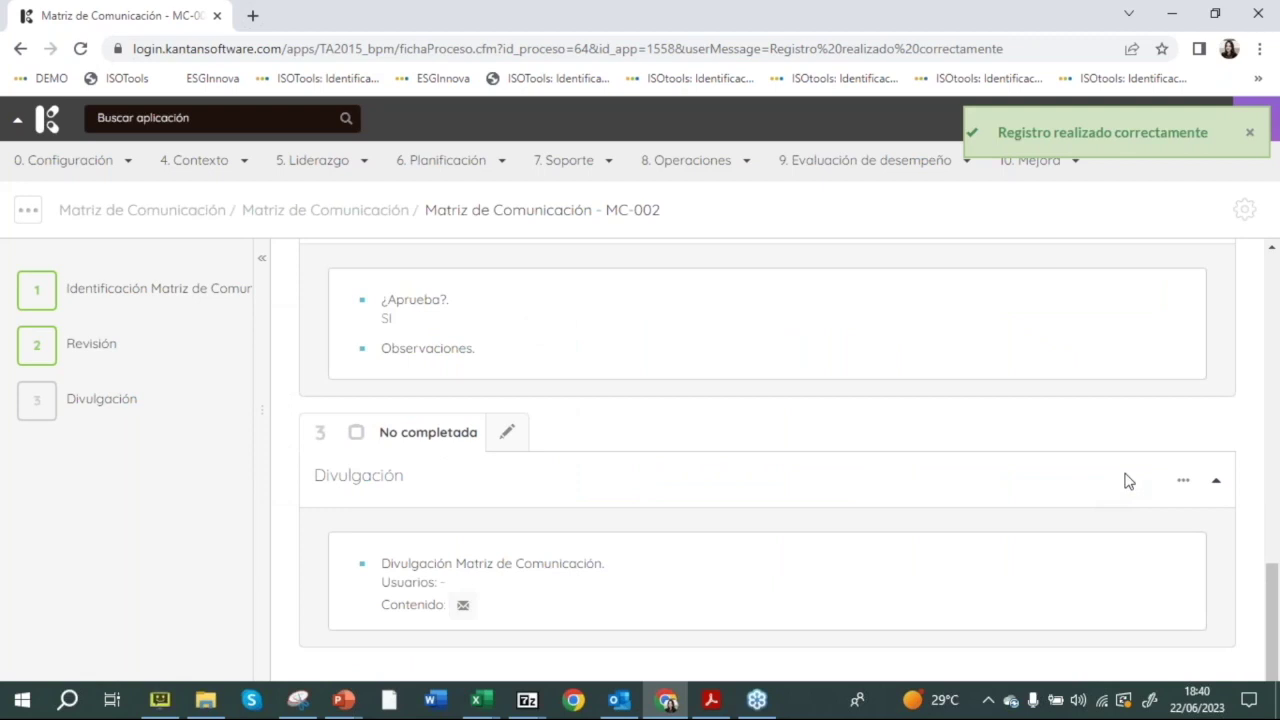
{"action": "left_click", "coordinate": [507, 431]}
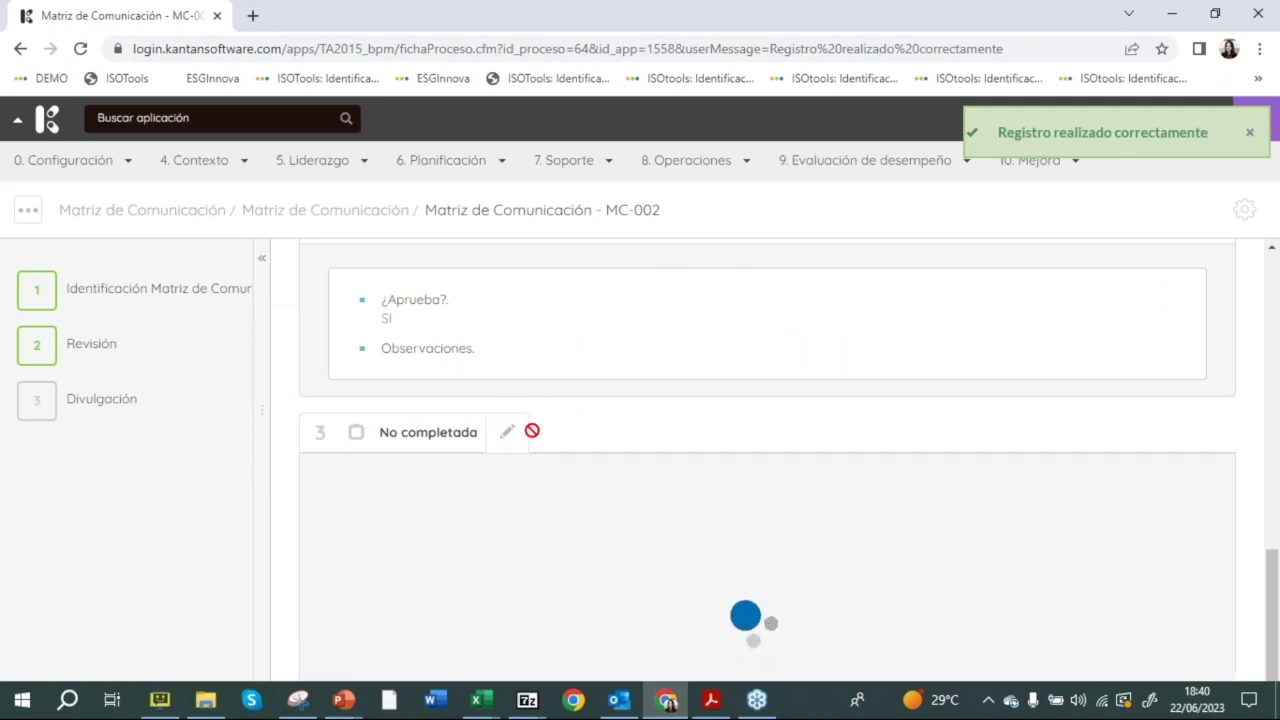
{"action": "left_click_drag", "start_coordinate": [1273, 527], "coordinate": [1277, 623]}
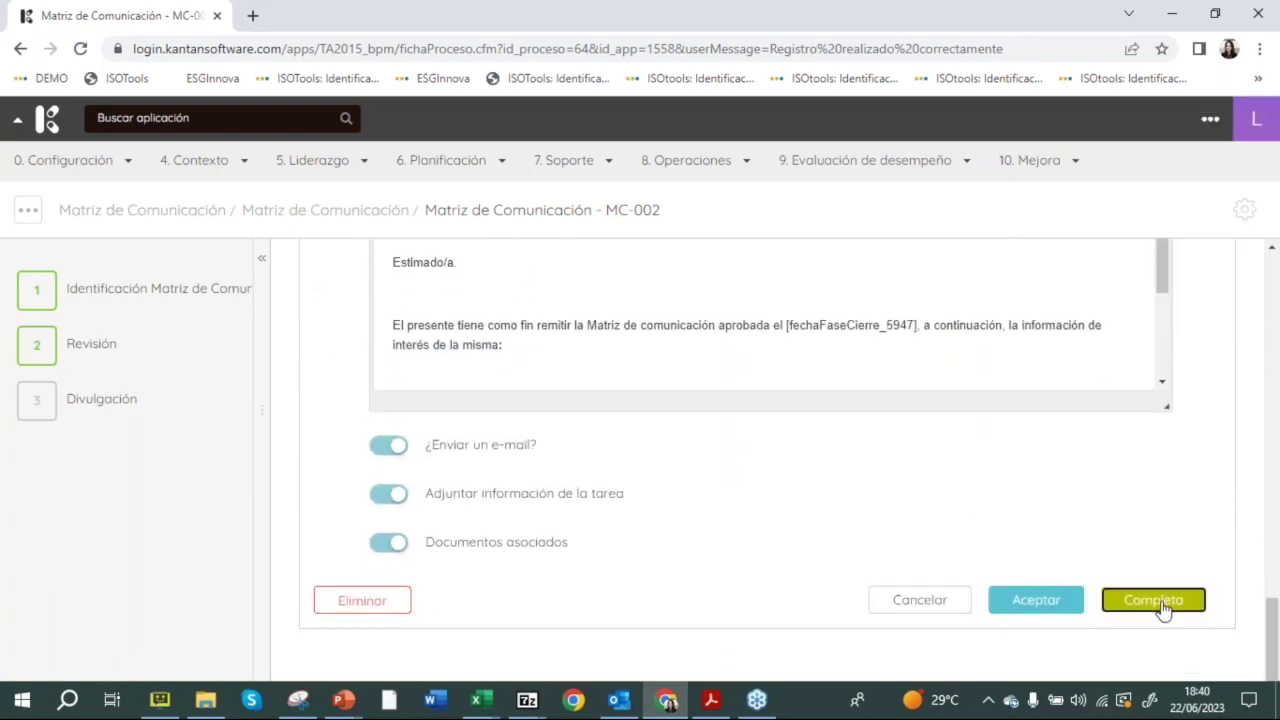
{"action": "left_click", "coordinate": [1146, 592]}
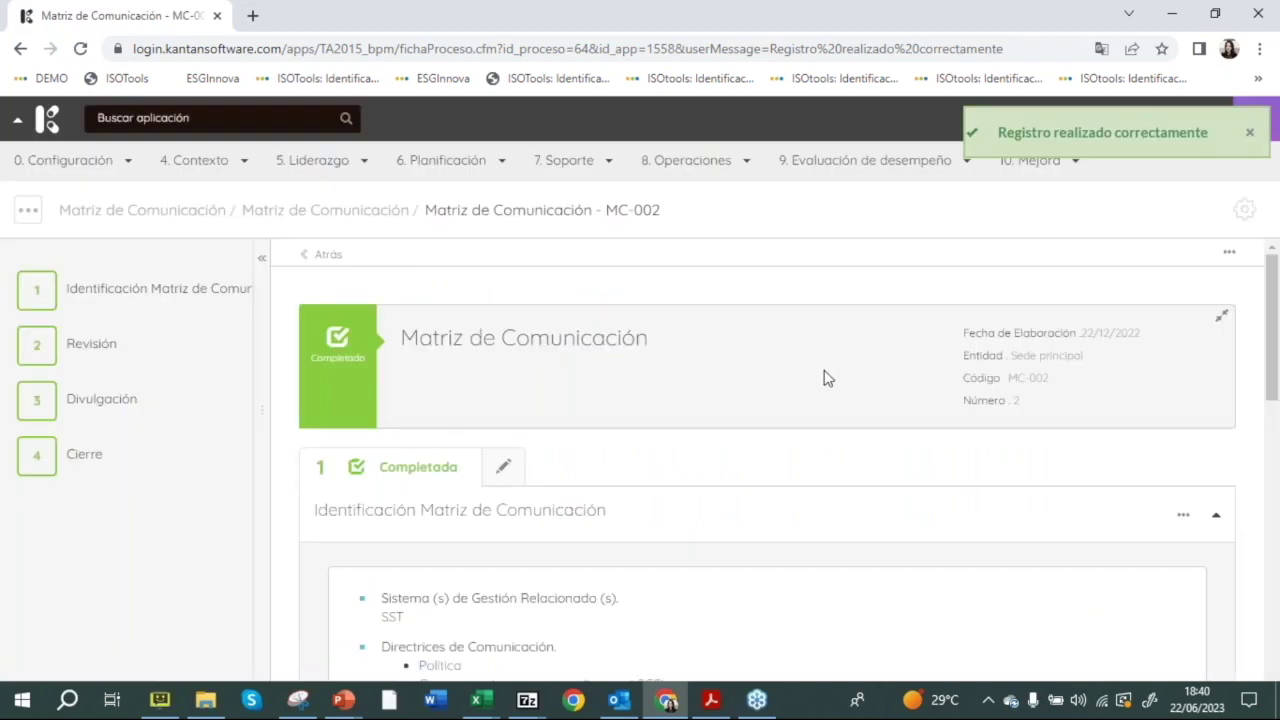
Step: Go to the Gestor Documental application under 5. Liderazgo
{"action": "left_click_drag", "start_coordinate": [1277, 414], "coordinate": [1277, 300]}
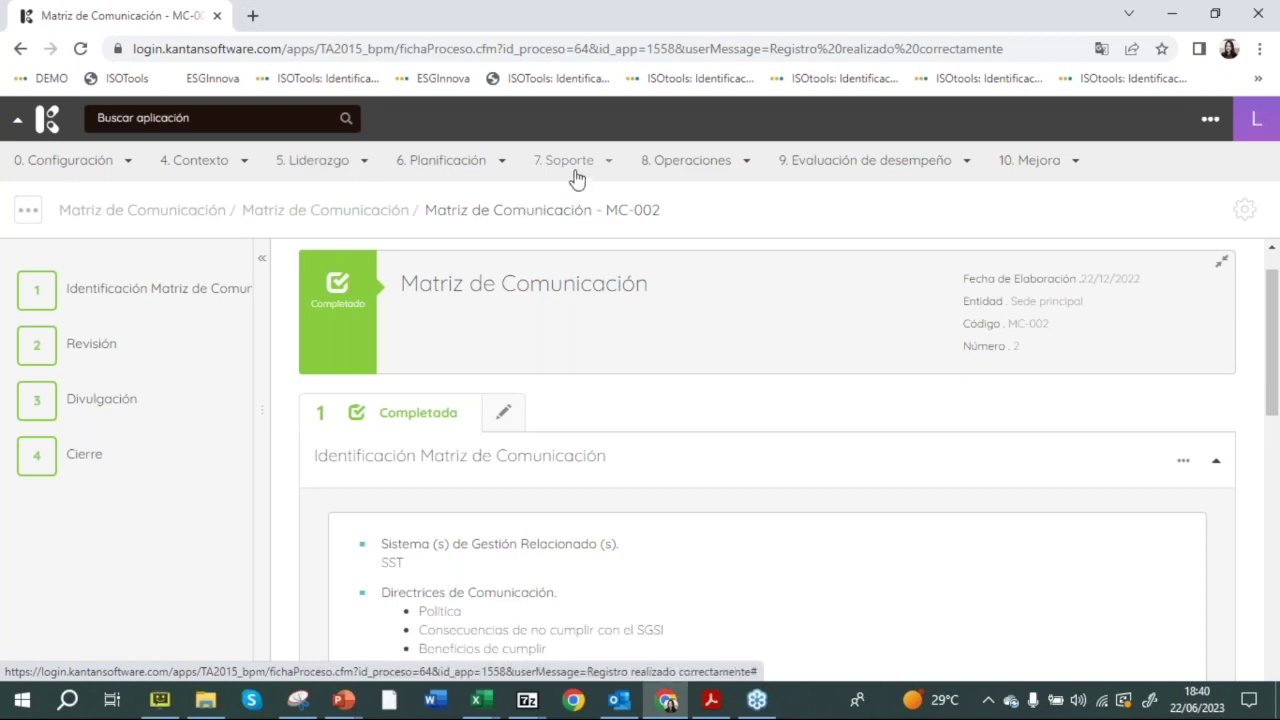
{"action": "left_click", "coordinate": [505, 168]}
{"action": "left_click", "coordinate": [343, 168]}
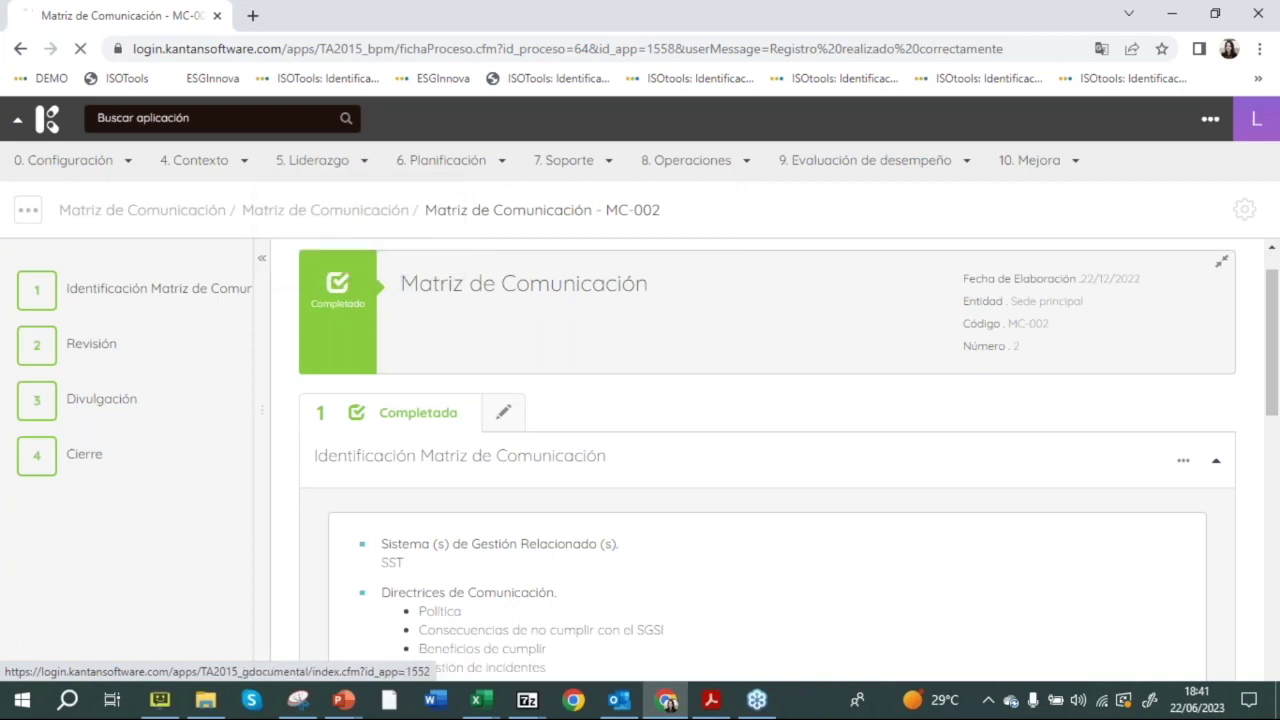
{"action": "left_click", "coordinate": [333, 236]}
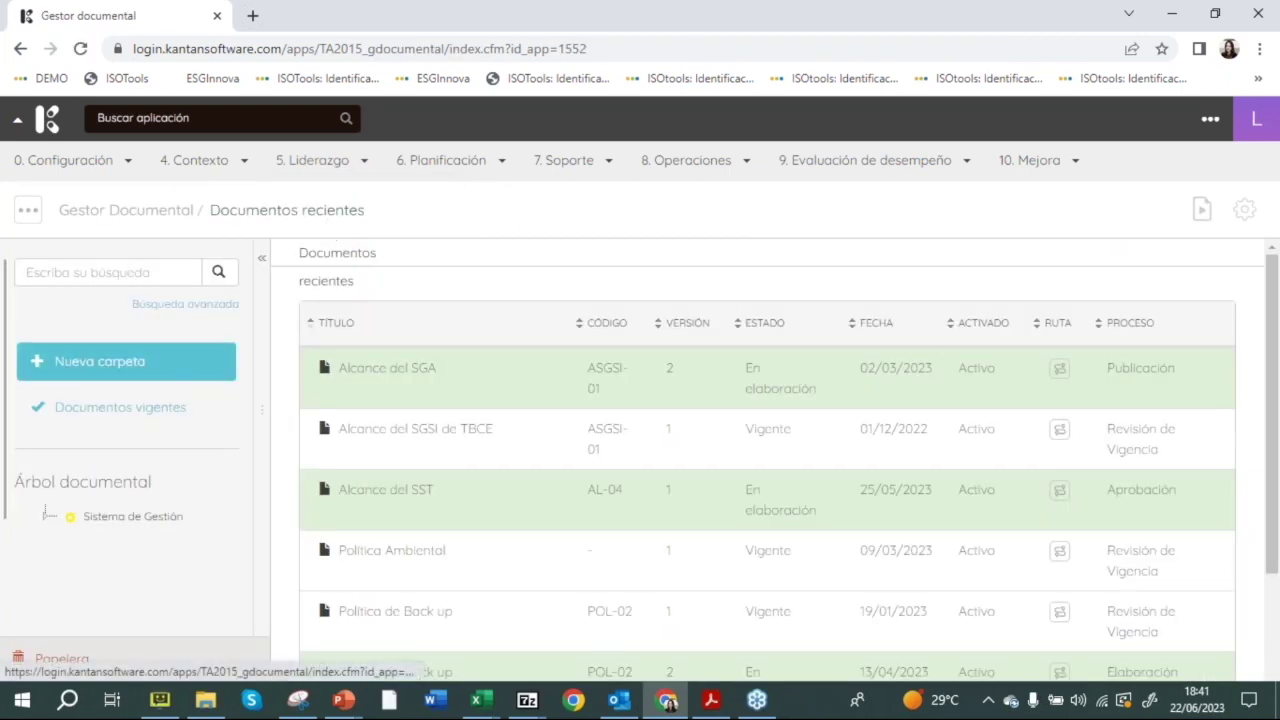
Step: Expand Sistema de Gestión and its process in the document tree, and examine the status and workflow phase of the recent documents
{"action": "left_click_drag", "start_coordinate": [1277, 500], "coordinate": [1277, 588]}
{"action": "mouse_move", "coordinate": [1277, 640]}
{"action": "left_mouse_down"}
{"action": "mouse_move", "coordinate": [1277, 651]}
{"action": "mouse_move", "coordinate": [1277, 473]}
{"action": "mouse_move", "coordinate": [1277, 628]}
{"action": "left_mouse_up"}
{"action": "left_click", "coordinate": [44, 515]}
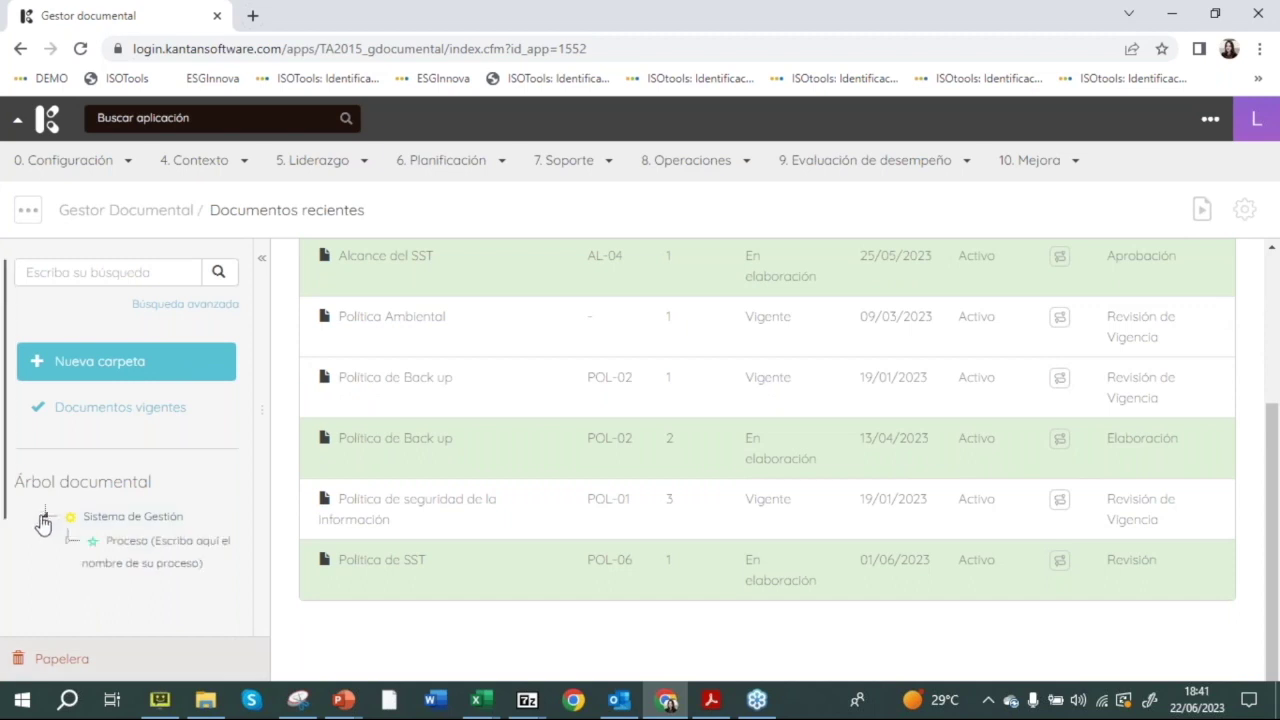
{"action": "left_click", "coordinate": [66, 540]}
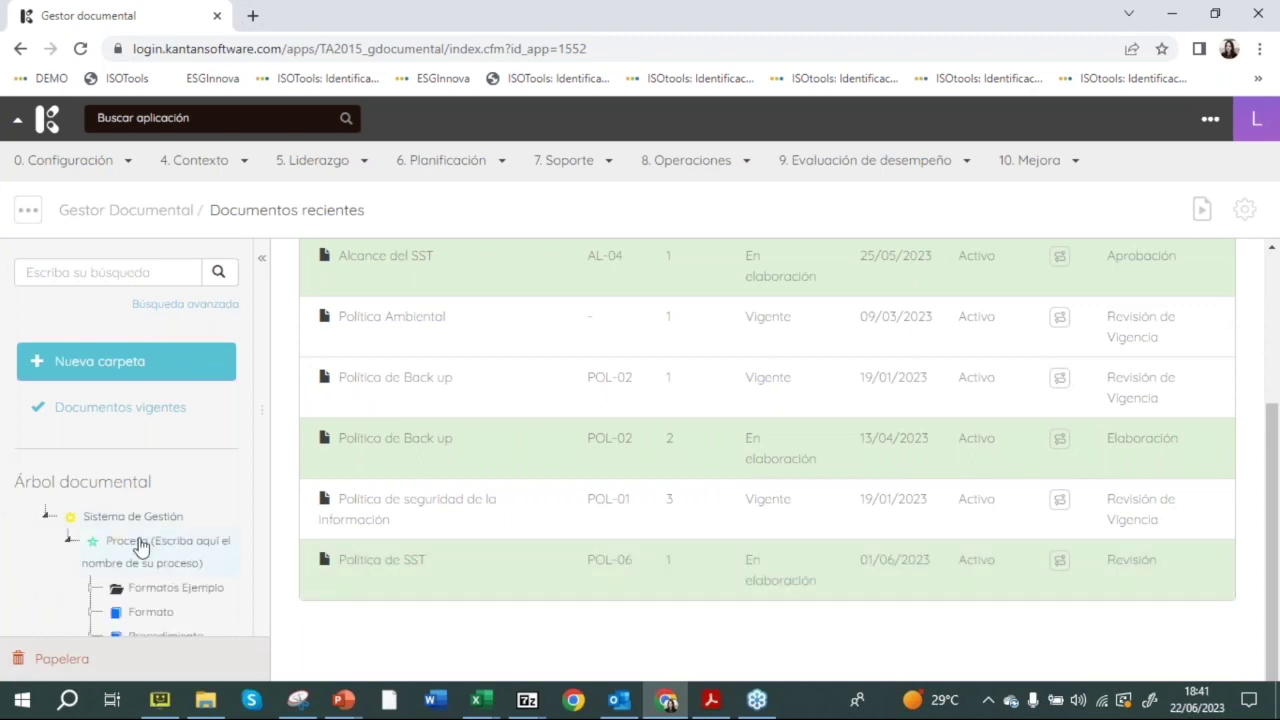
{"action": "scroll", "coordinate": [166, 543], "scroll_direction": "down", "scroll_amount": 2}
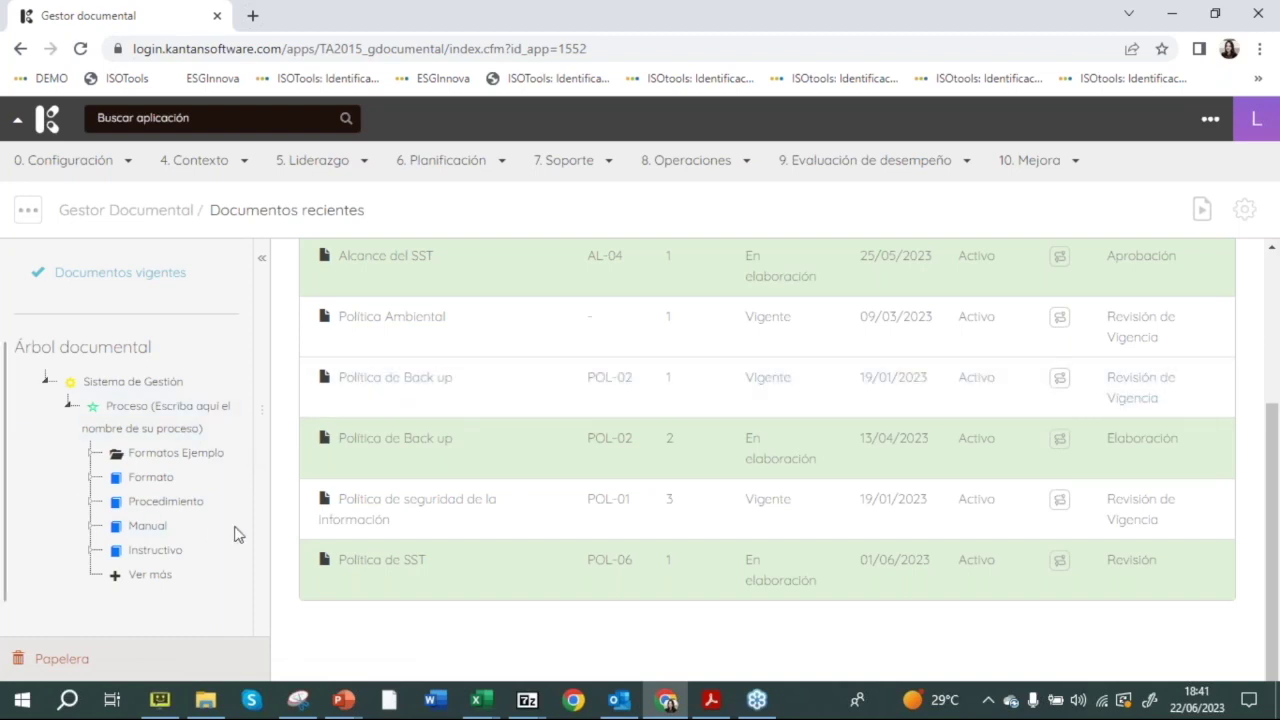
{"action": "left_click_drag", "start_coordinate": [1277, 553], "coordinate": [1277, 397]}
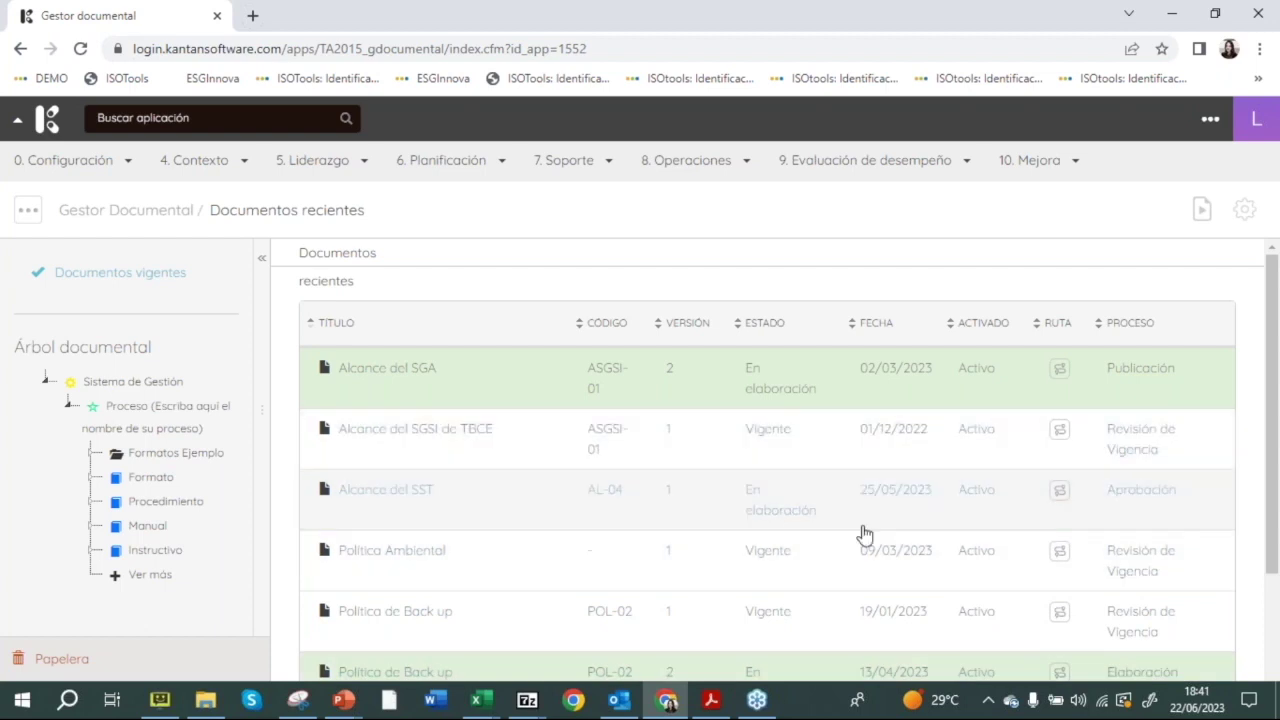
{"action": "left_click_drag", "start_coordinate": [1277, 386], "coordinate": [1277, 563]}
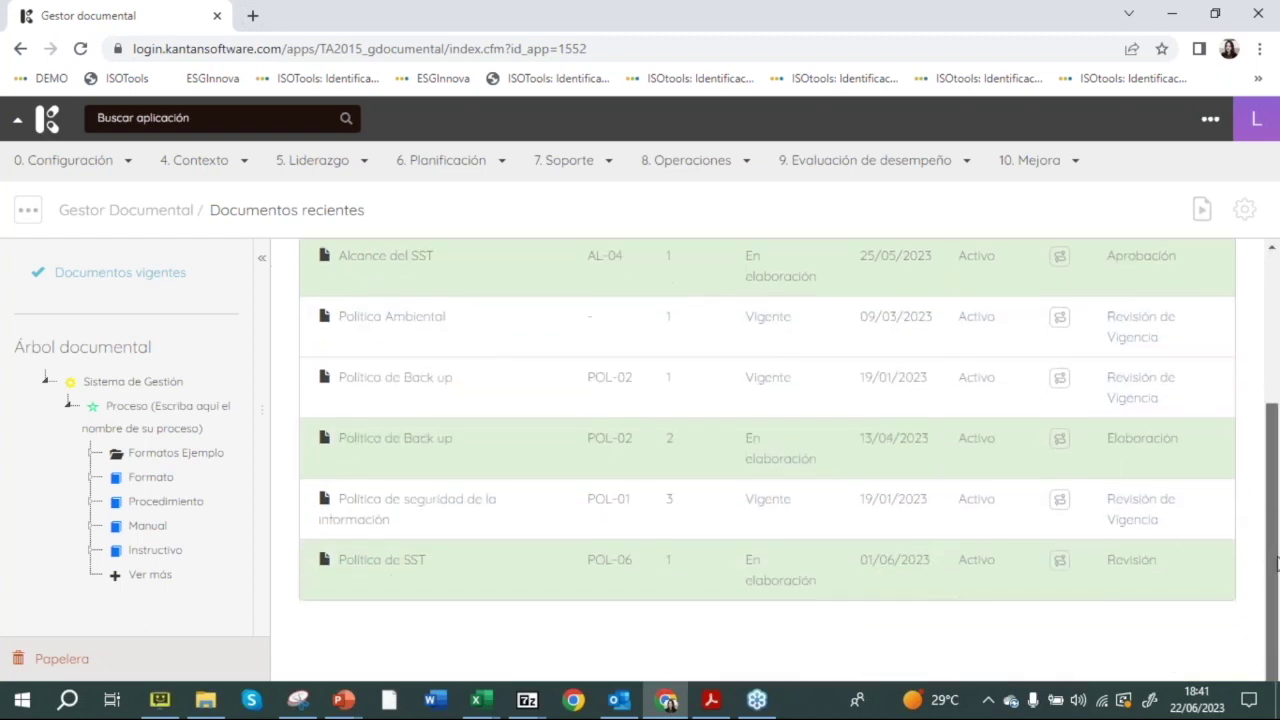
{"action": "left_click_drag", "start_coordinate": [1277, 565], "coordinate": [1277, 423]}
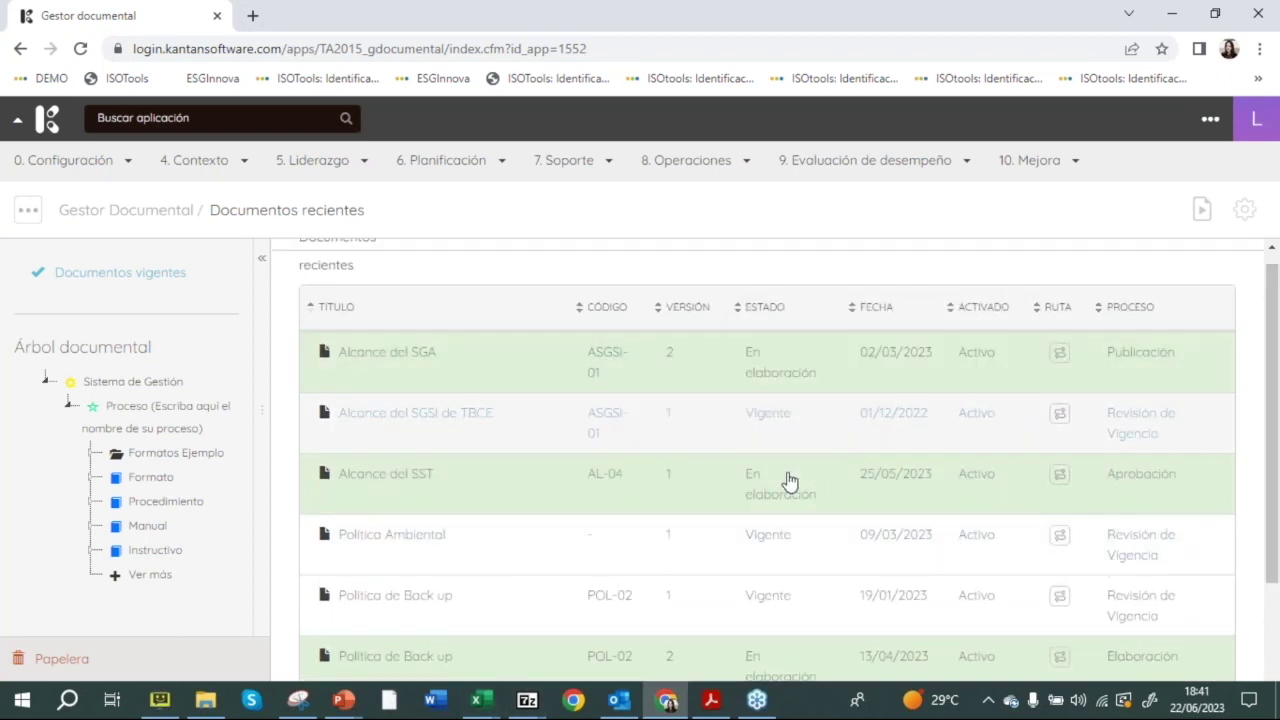
{"action": "mouse_move", "coordinate": [1061, 367]}
{"action": "scroll", "coordinate": [1277, 512], "scroll_direction": "down", "scroll_amount": 3}
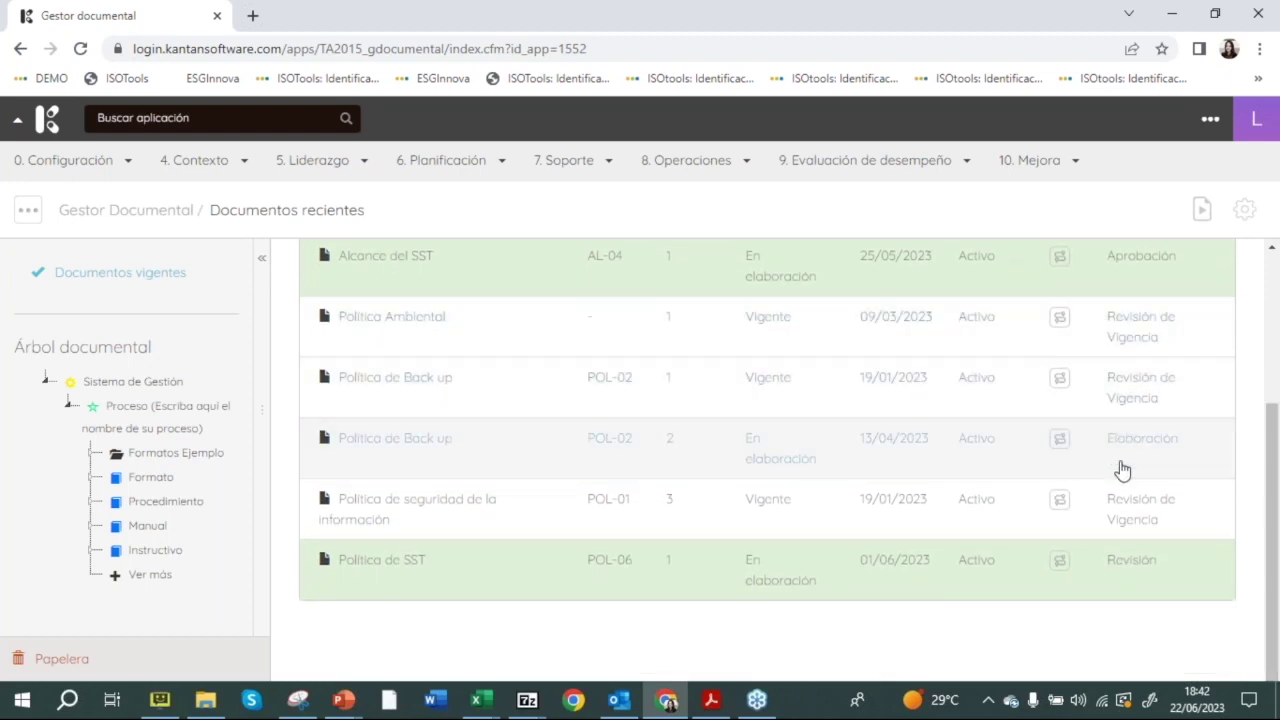
Step: Open the document Política de SST and examine its code, version, version comment, and its Elaboración and Revisión data
{"action": "mouse_move", "coordinate": [1058, 568]}
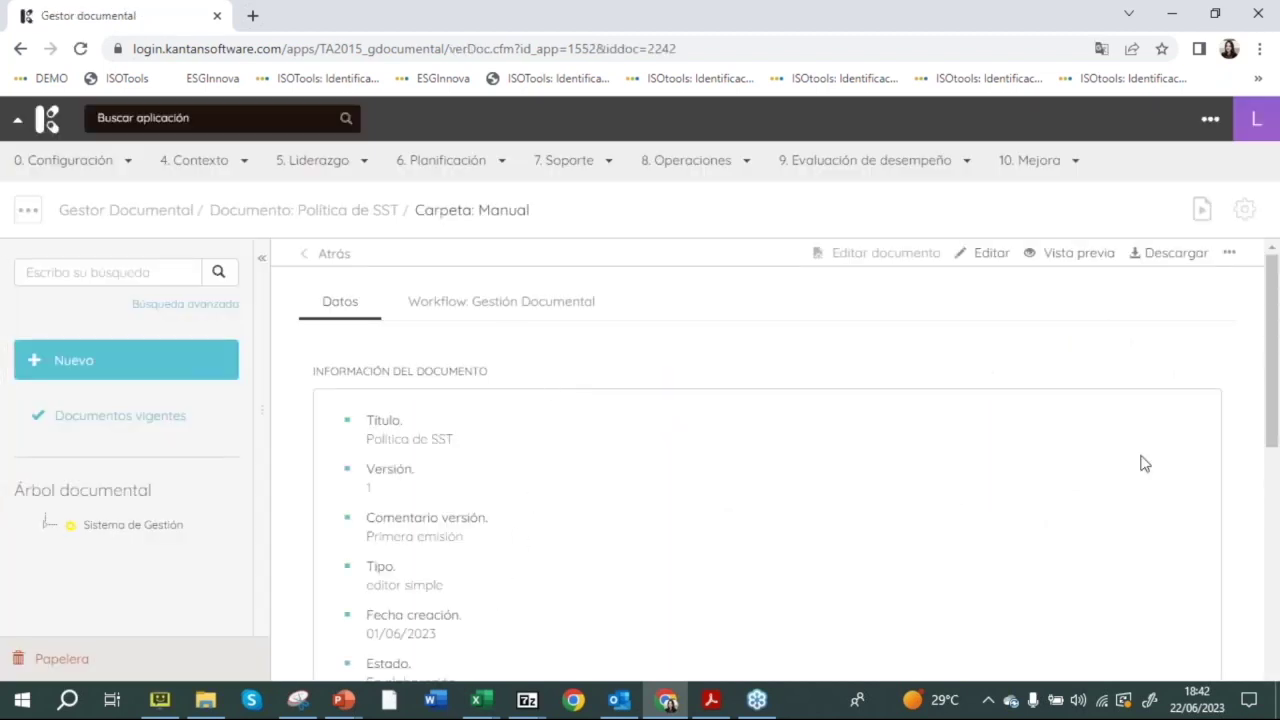
{"action": "left_click_drag", "start_coordinate": [1268, 394], "coordinate": [1250, 457]}
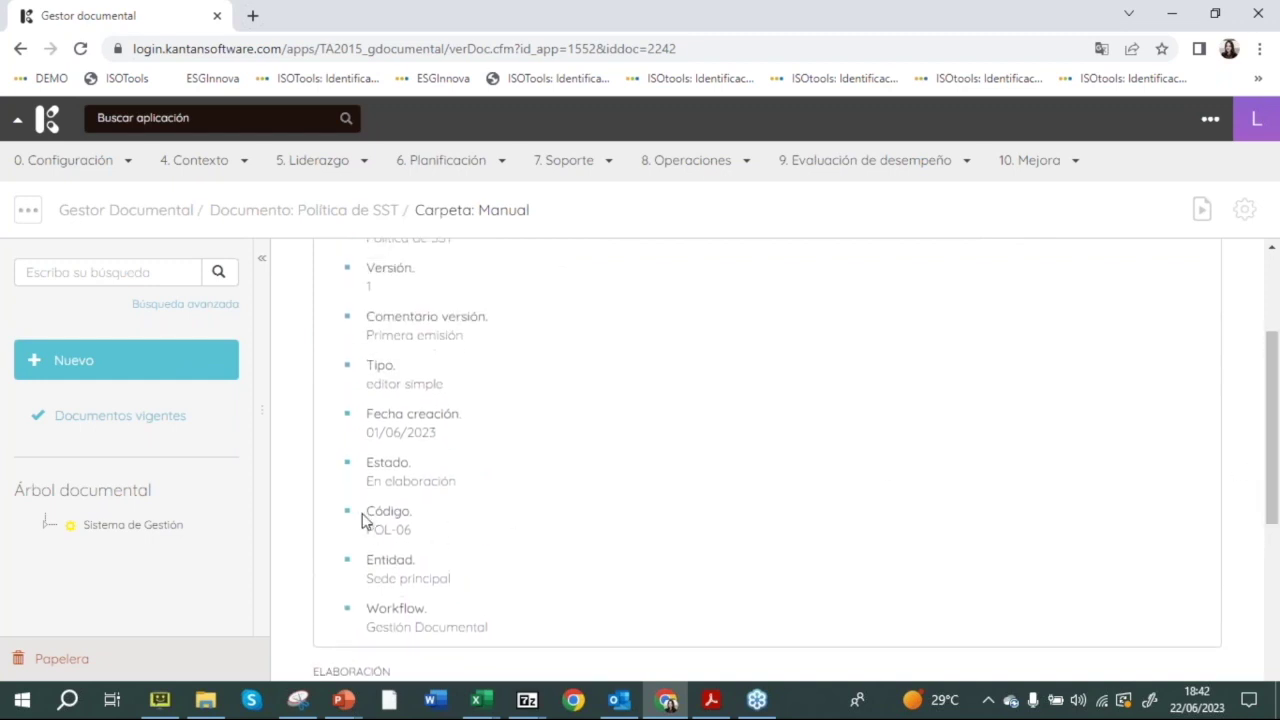
{"action": "left_click_drag", "start_coordinate": [360, 520], "coordinate": [477, 563]}
{"action": "left_click", "coordinate": [657, 517]}
{"action": "left_click_drag", "start_coordinate": [1268, 470], "coordinate": [1275, 437]}
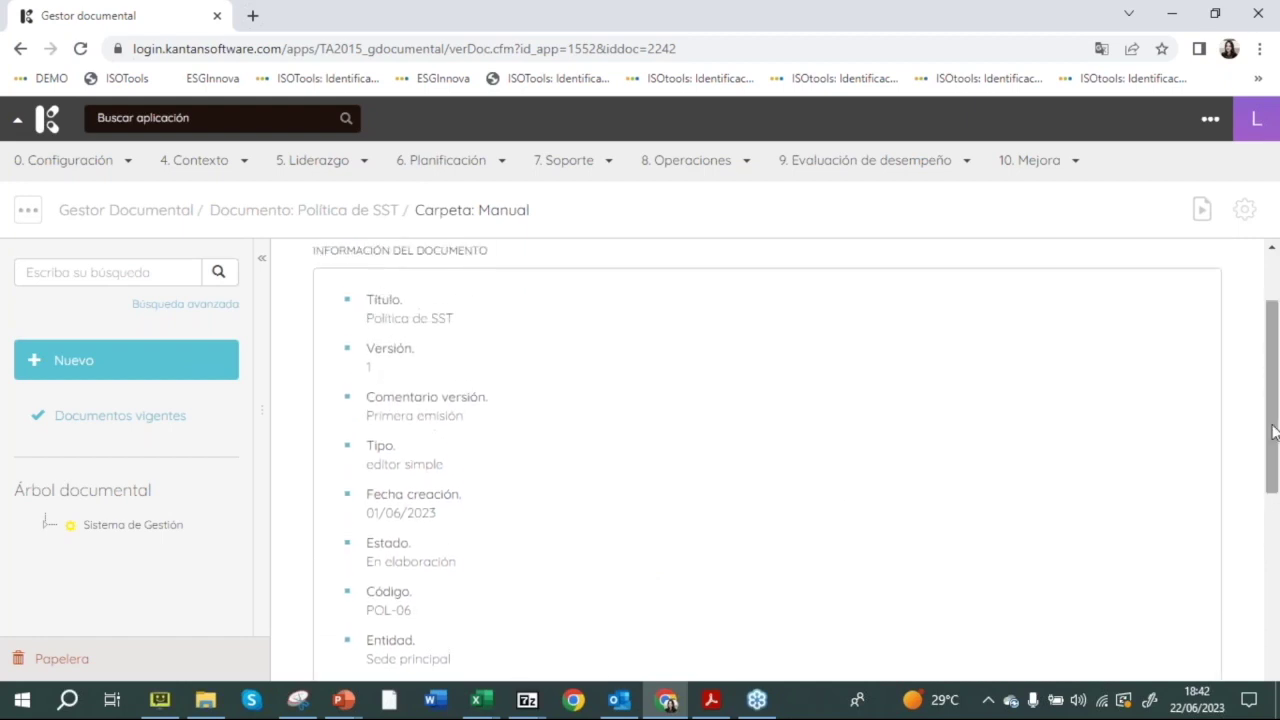
{"action": "left_click_drag", "start_coordinate": [394, 350], "coordinate": [462, 370]}
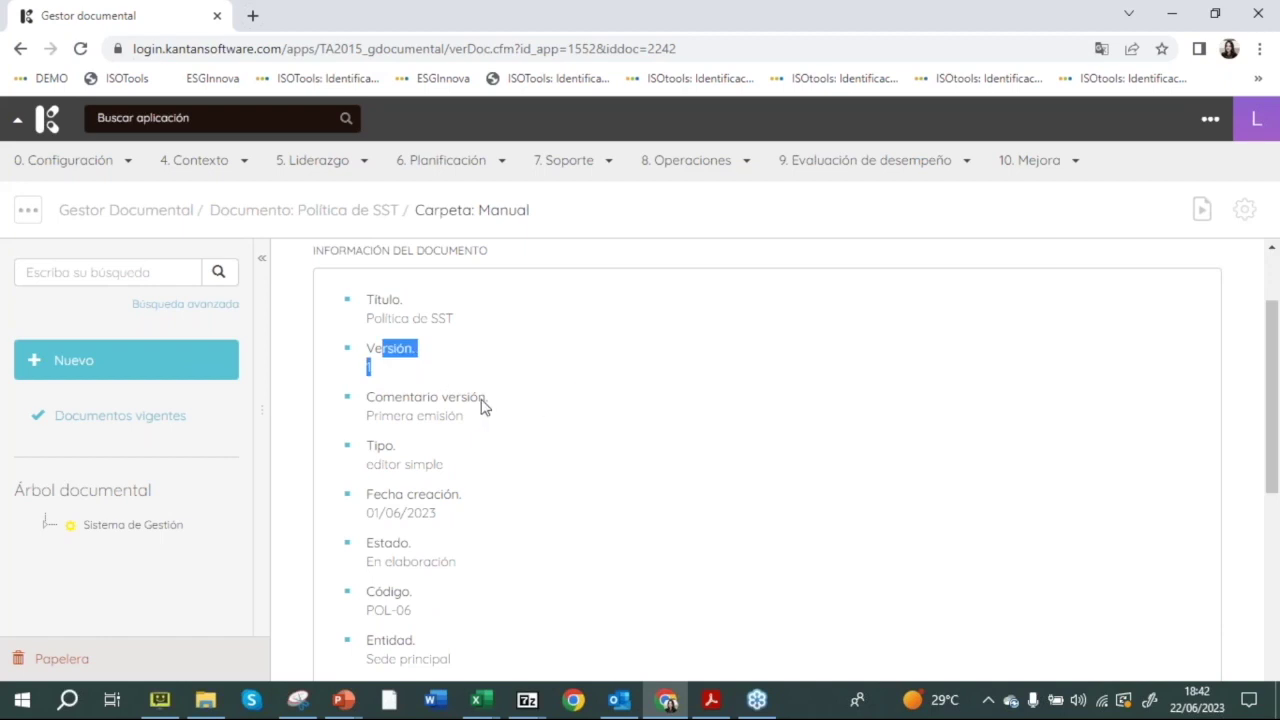
{"action": "left_click", "coordinate": [480, 404]}
{"action": "left_click_drag", "start_coordinate": [380, 399], "coordinate": [468, 422]}
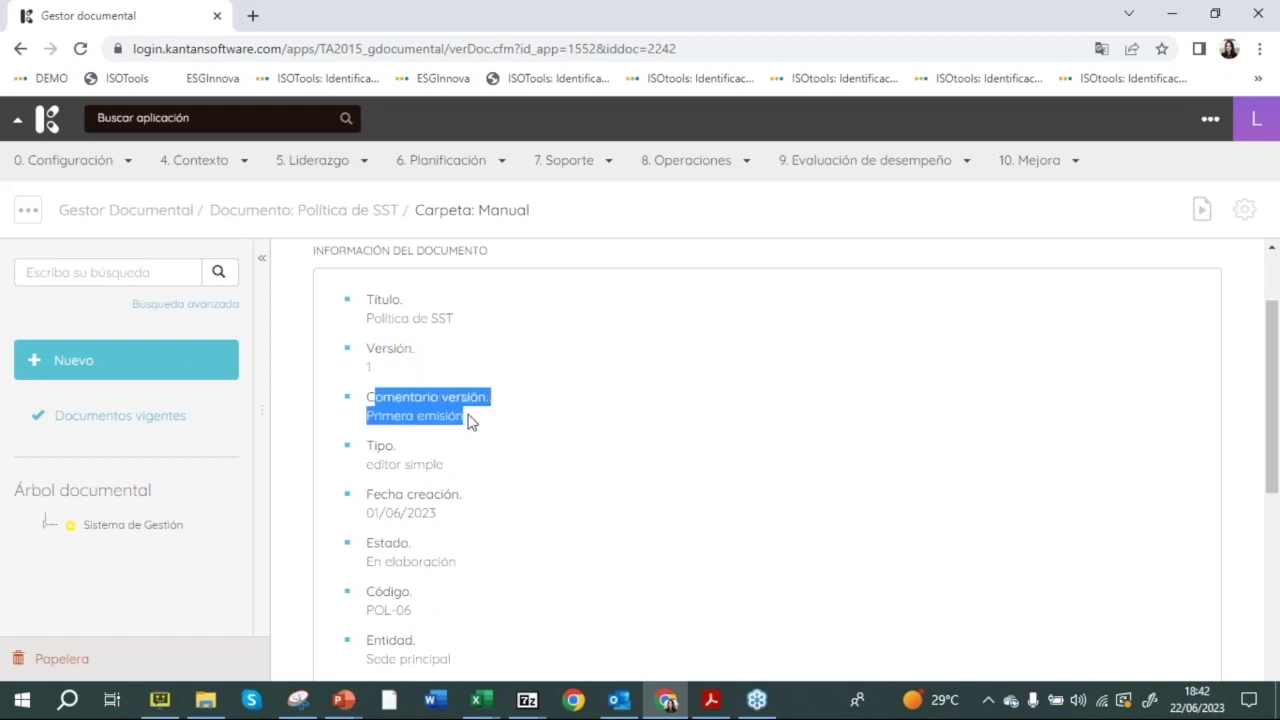
{"action": "left_click_drag", "start_coordinate": [1273, 455], "coordinate": [1276, 672]}
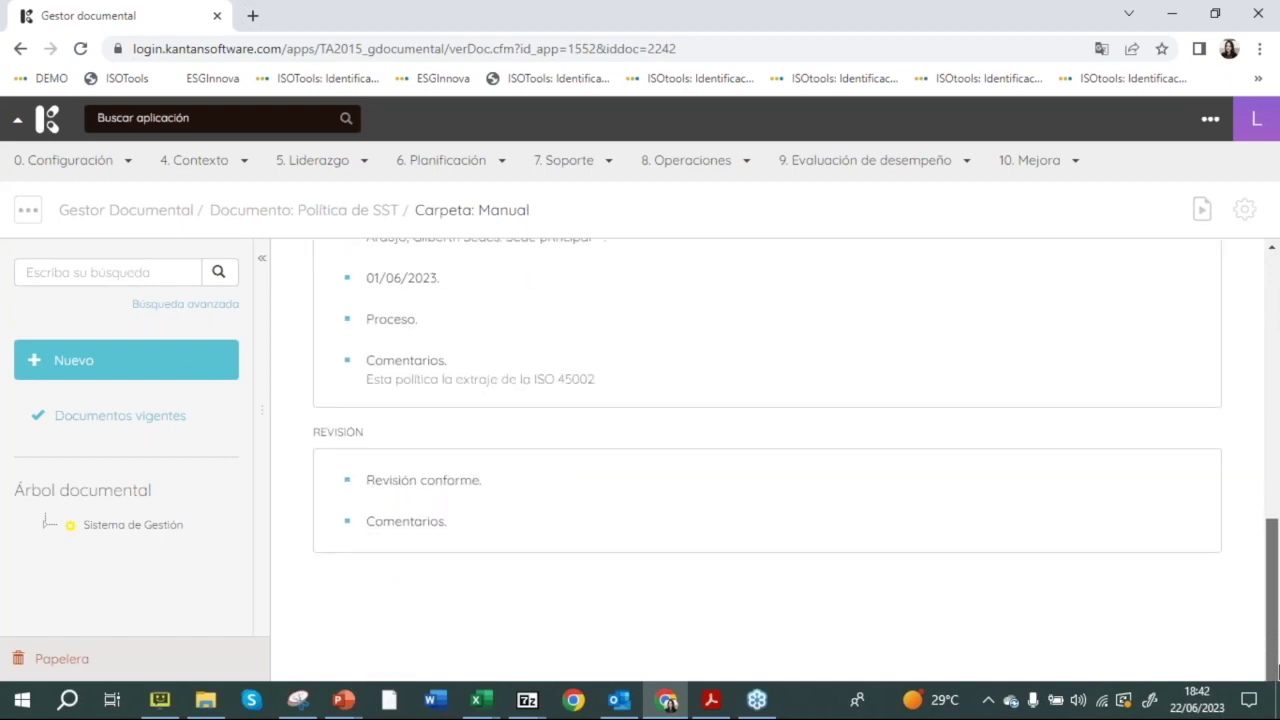
{"action": "scroll", "coordinate": [1276, 668], "scroll_direction": "up", "scroll_amount": 1}
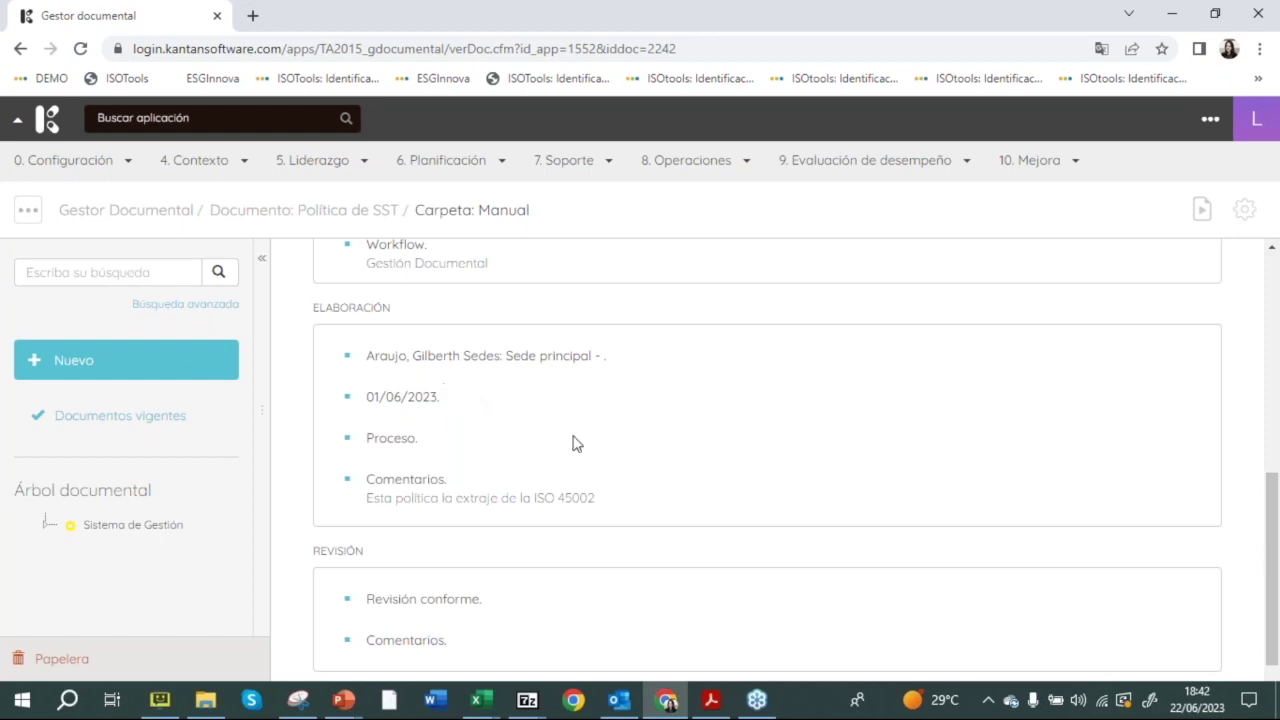
{"action": "left_click_drag", "start_coordinate": [1272, 565], "coordinate": [1276, 275]}
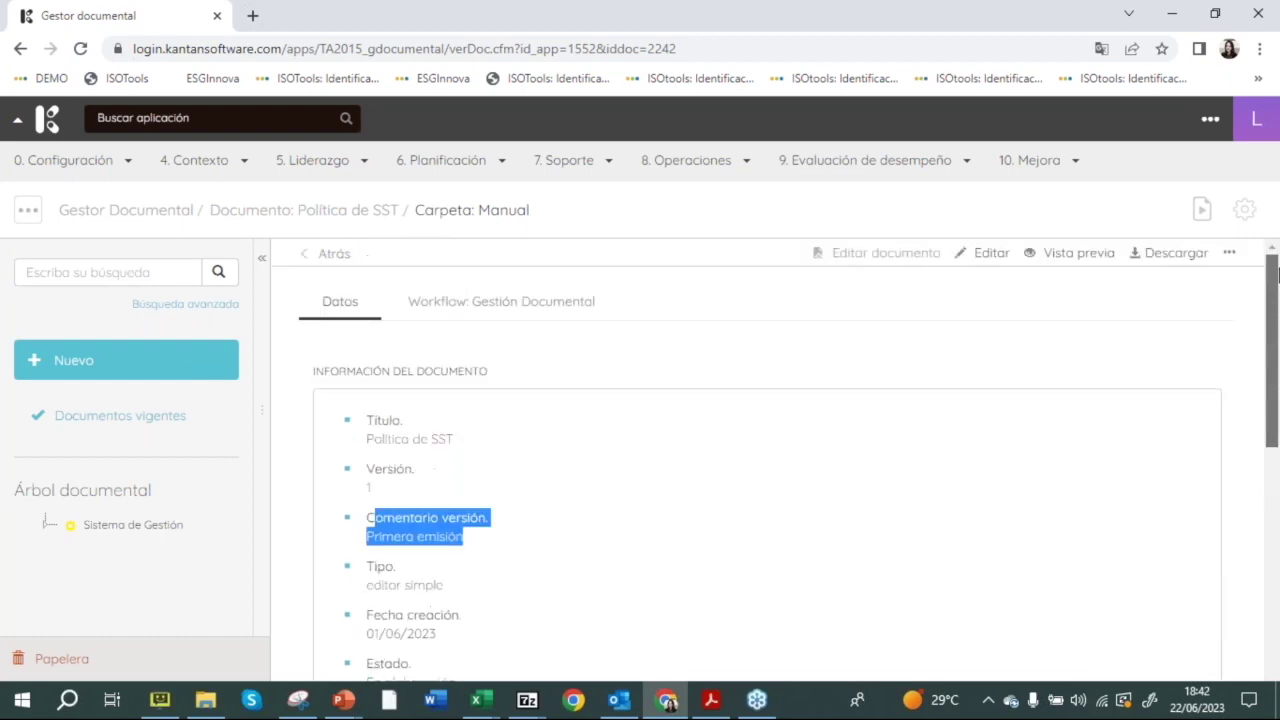
Step: Show the Gestión Documental workflow of Política de SST and view the document body from the Revisión phase without changing it
{"action": "left_click", "coordinate": [543, 318]}
{"action": "left_click_drag", "start_coordinate": [1278, 507], "coordinate": [1278, 570]}
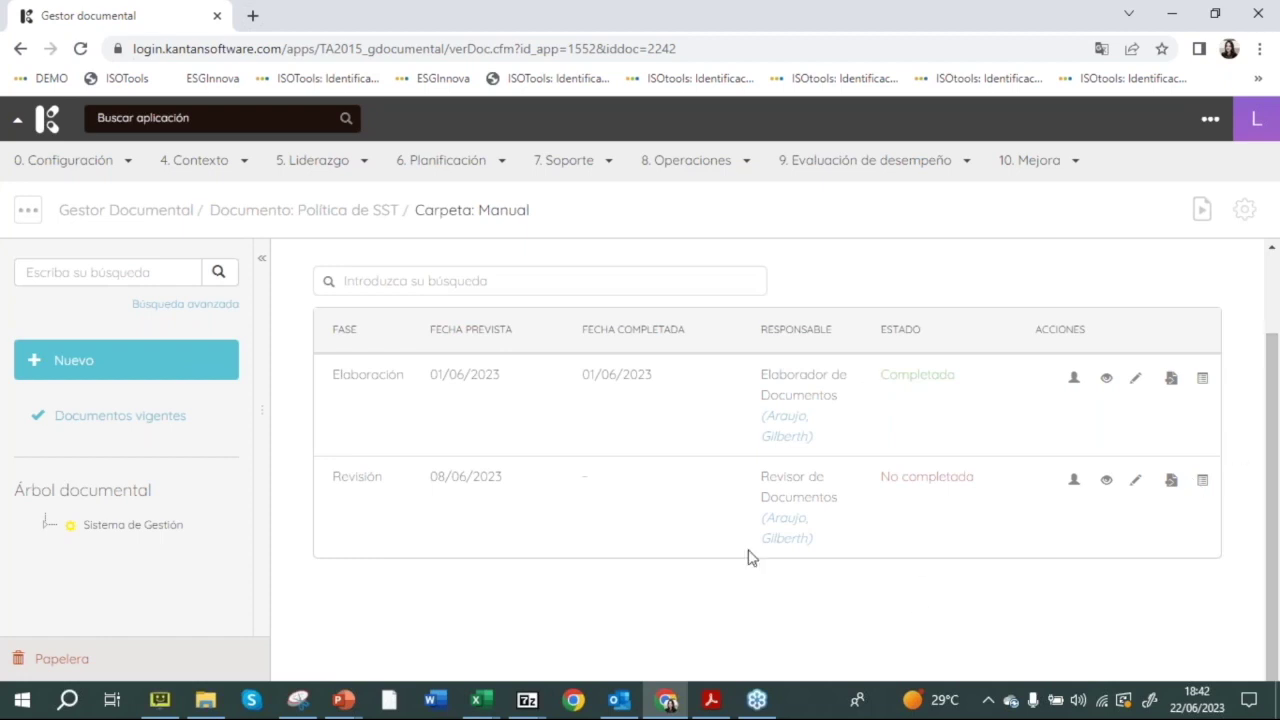
{"action": "left_click", "coordinate": [1171, 482]}
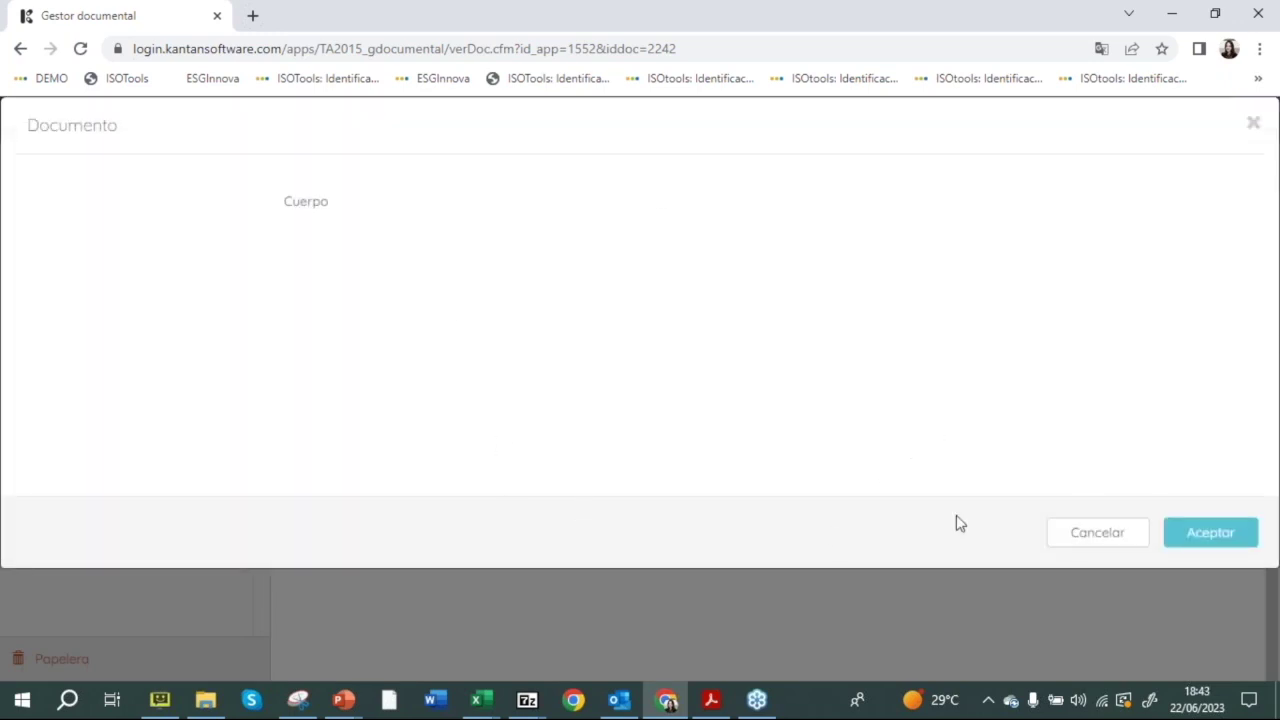
{"action": "left_click", "coordinate": [1097, 535]}
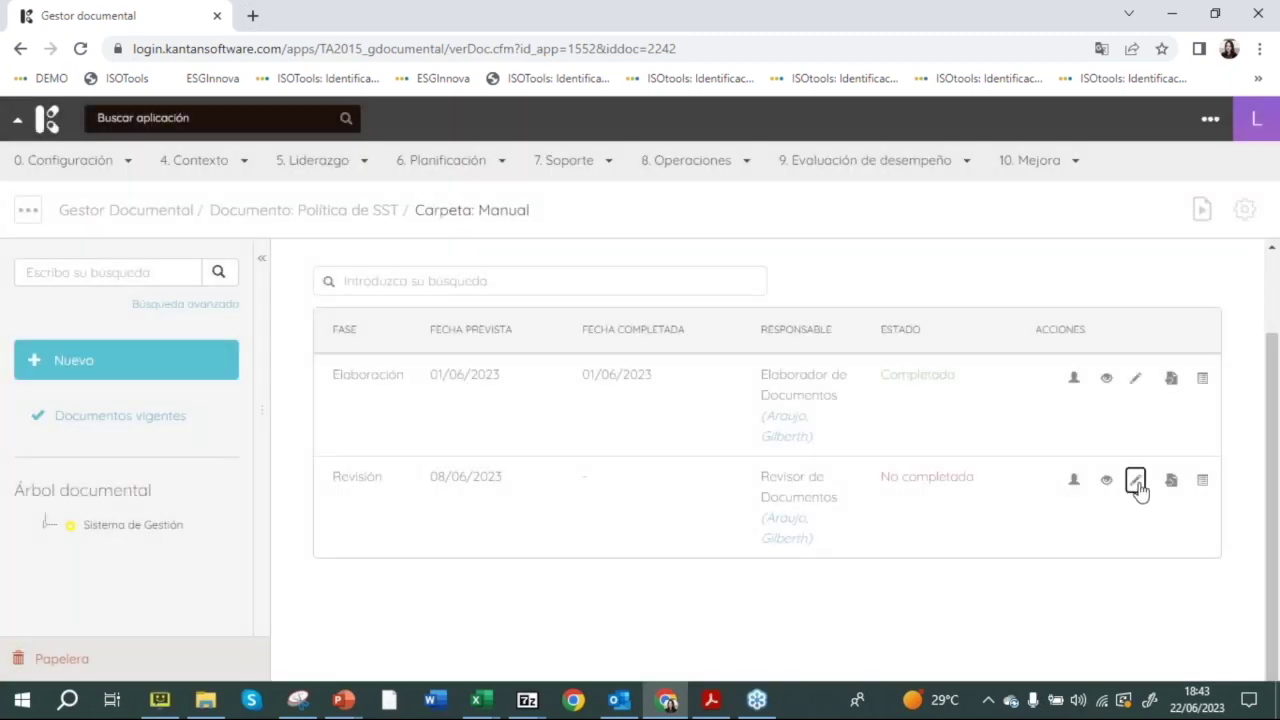
Step: Edit the Revisión phase of Política de SST: set Revisión conforme to Sí, enter the comment "XXXXXXX", and complete the phase
{"action": "left_click", "coordinate": [1137, 484]}
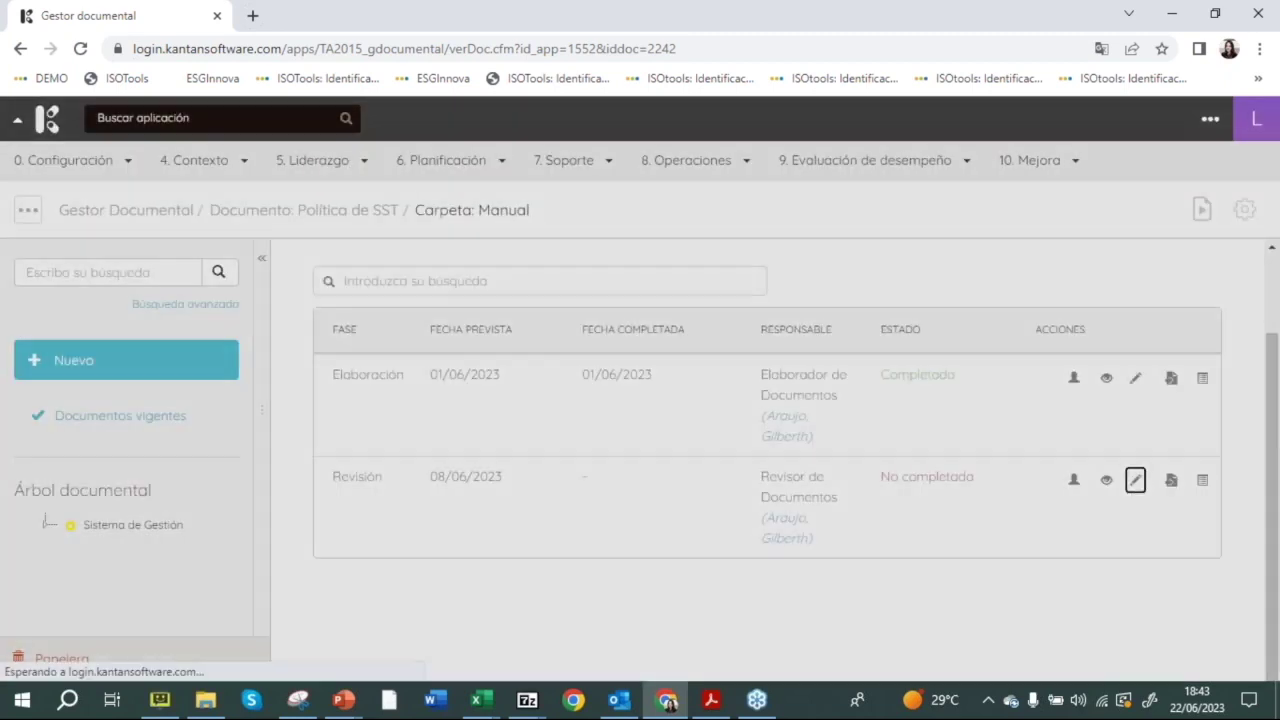
{"action": "left_click", "coordinate": [380, 382]}
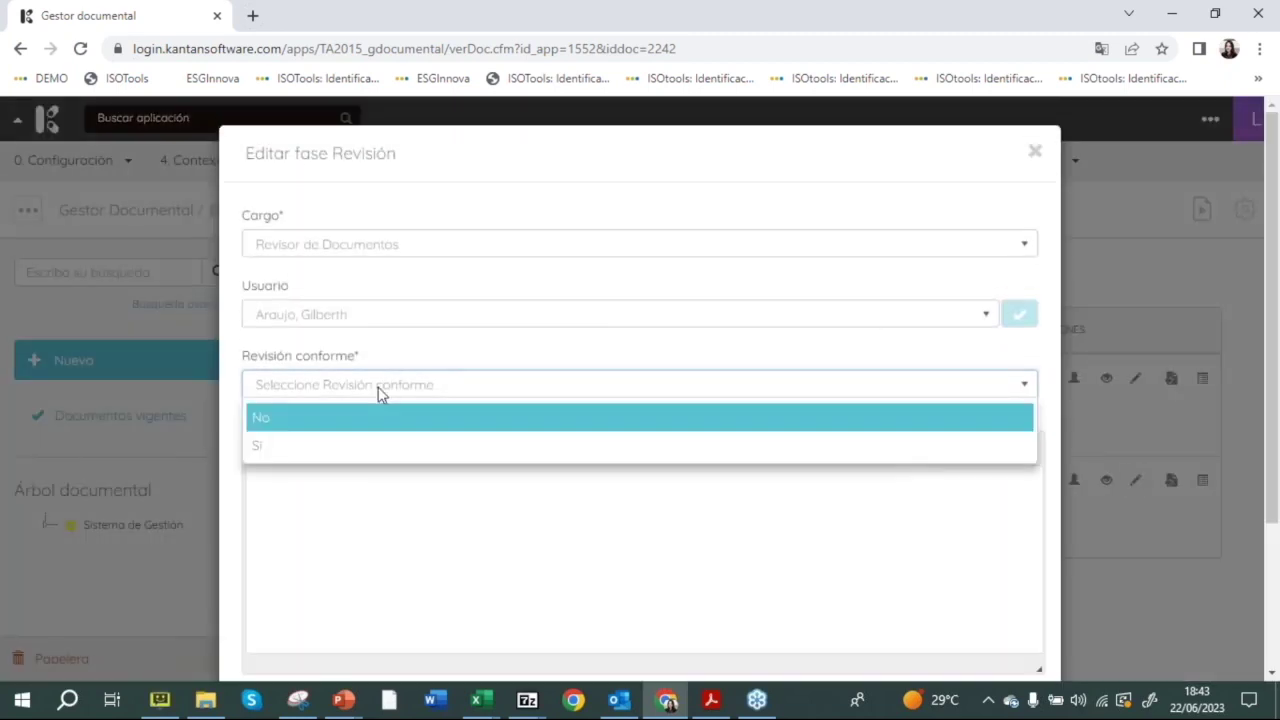
{"action": "left_click", "coordinate": [388, 455]}
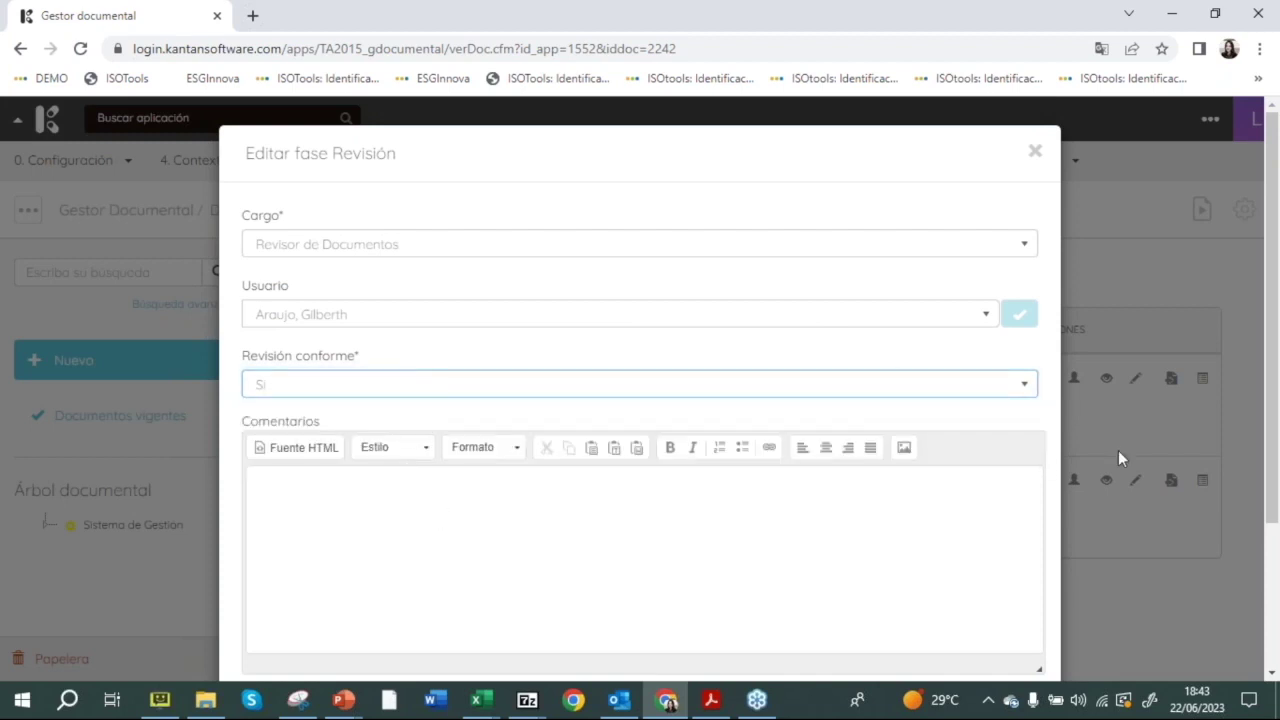
{"action": "scroll", "coordinate": [1051, 465], "scroll_direction": "down", "scroll_amount": 3}
{"action": "left_click", "coordinate": [680, 400]}
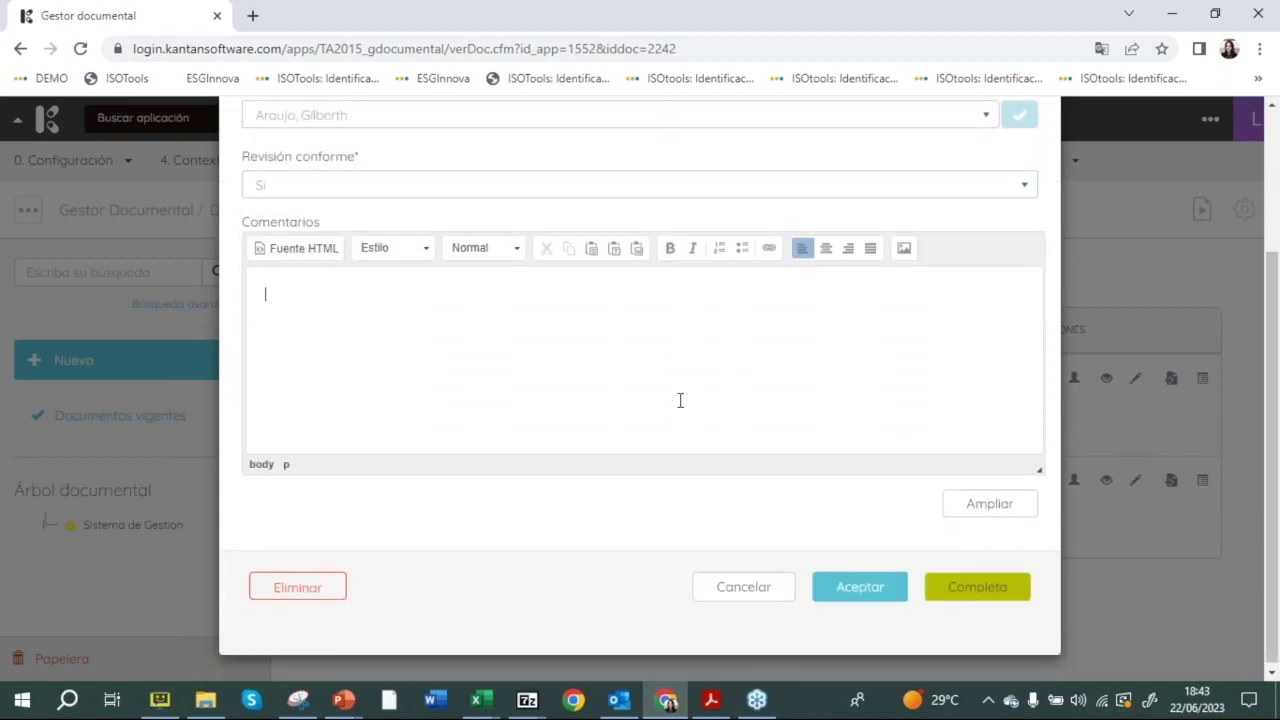
{"action": "type", "text": "XXXXXXX"}
{"action": "left_click", "coordinate": [971, 598]}
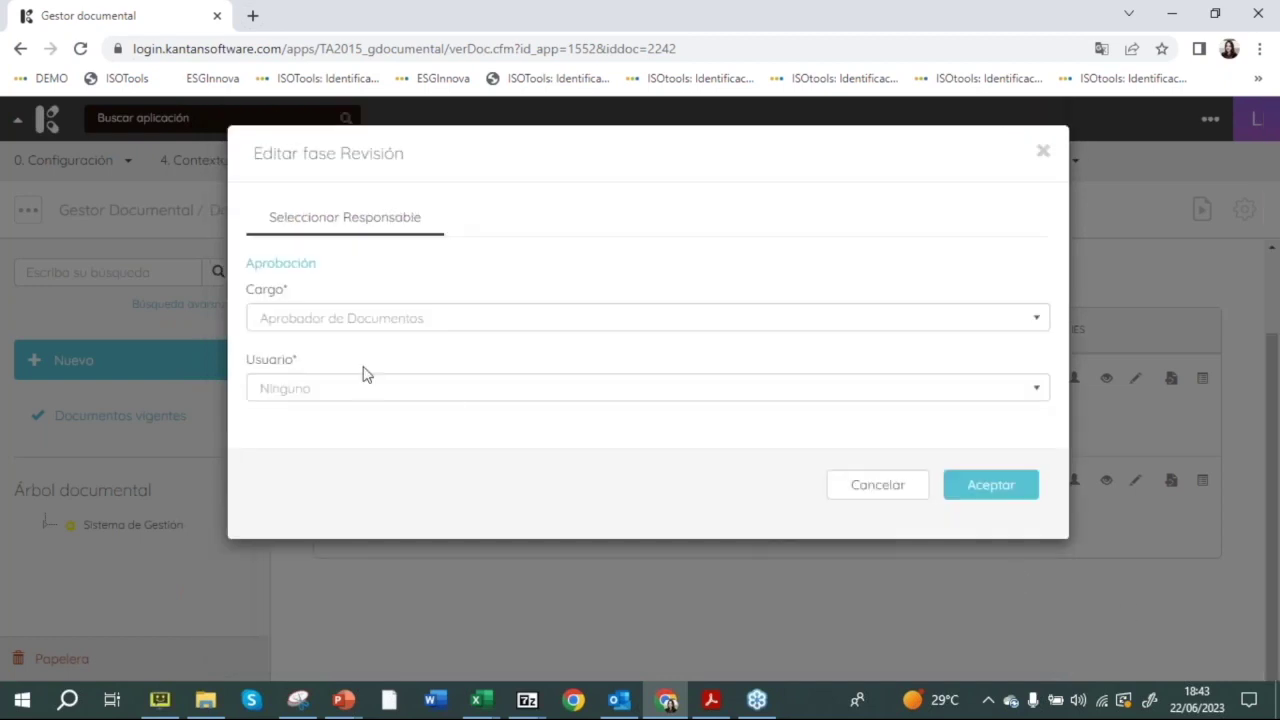
Step: Assign the available user as Aprobador de Documentos for the Aprobación phase and decline the notice e-mail
{"action": "left_click", "coordinate": [443, 392]}
{"action": "left_click", "coordinate": [434, 421]}
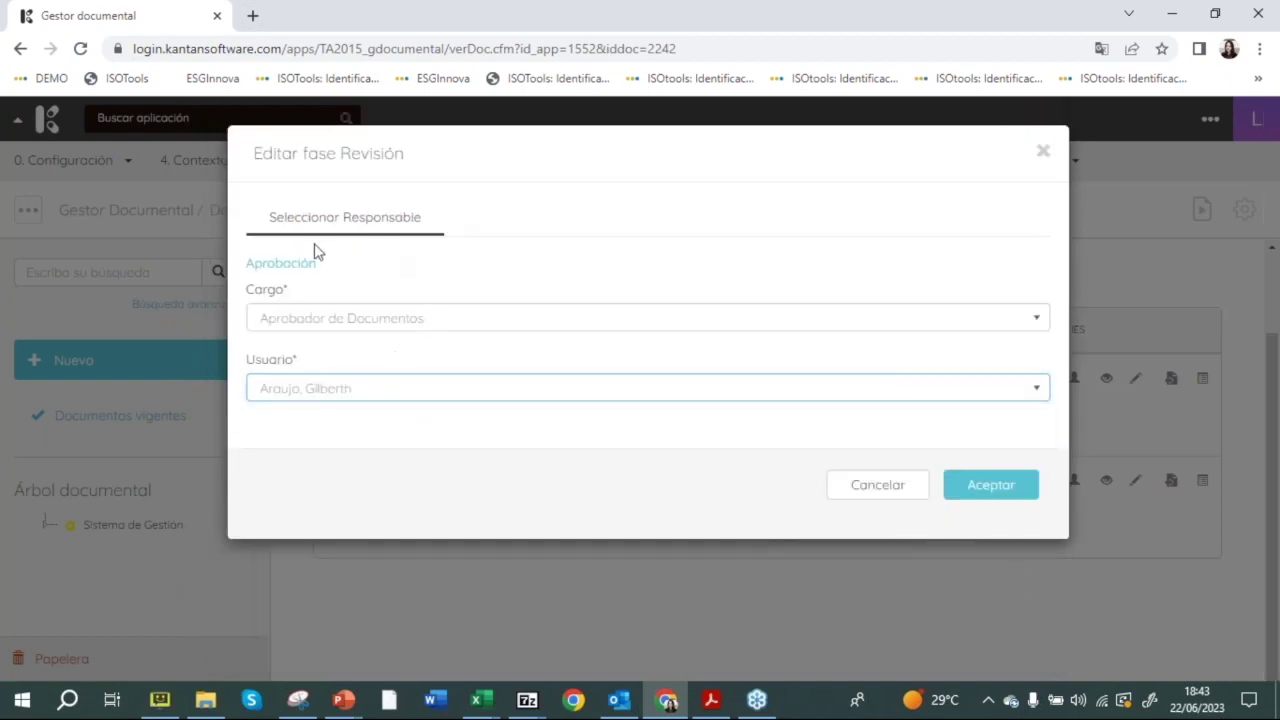
{"action": "left_click", "coordinate": [990, 484]}
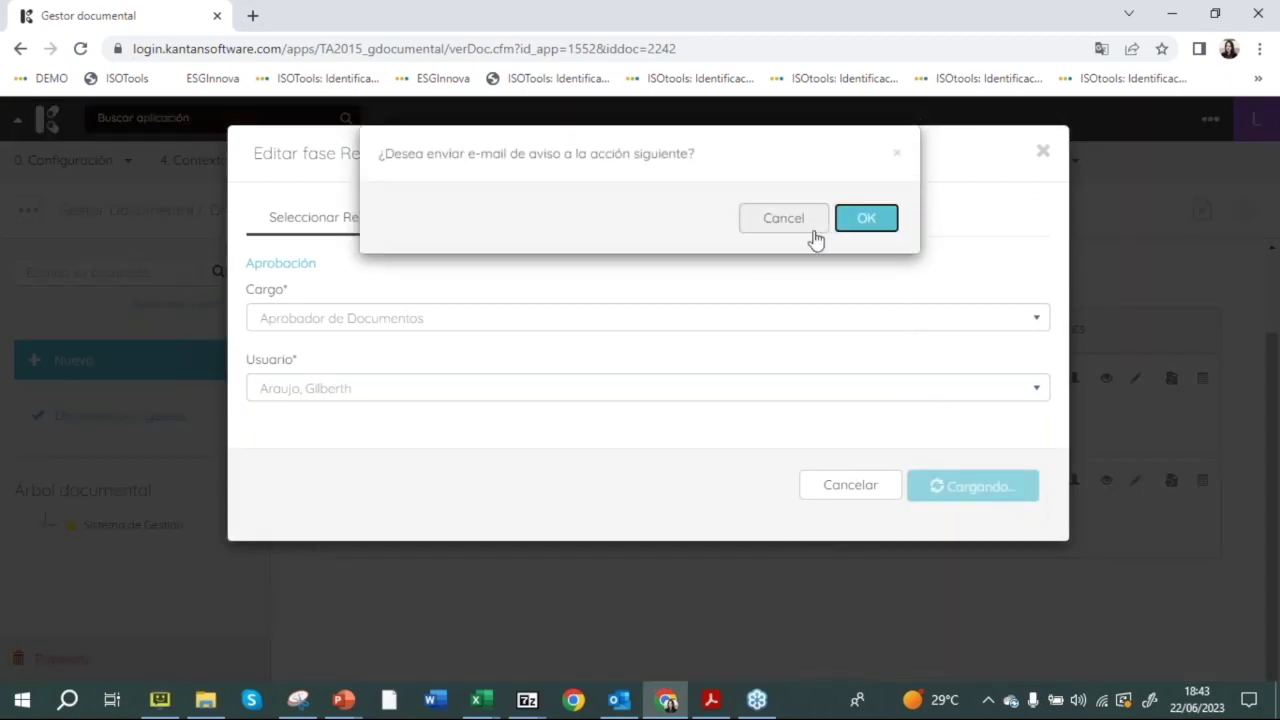
{"action": "left_click", "coordinate": [783, 218]}
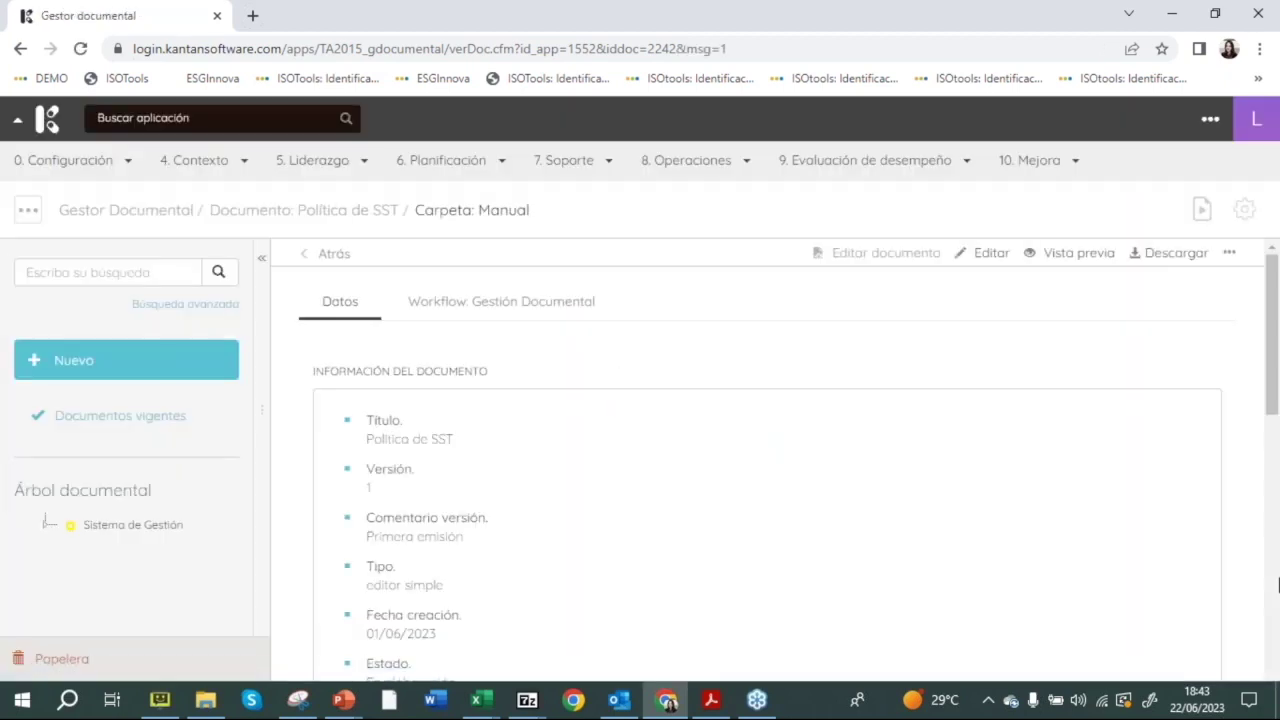
Step: In the Gestión Documental workflow, set ¿Se aprueba? to Sí in the Aprobación phase and complete it without sending a notice e-mail
{"action": "left_click", "coordinate": [528, 308]}
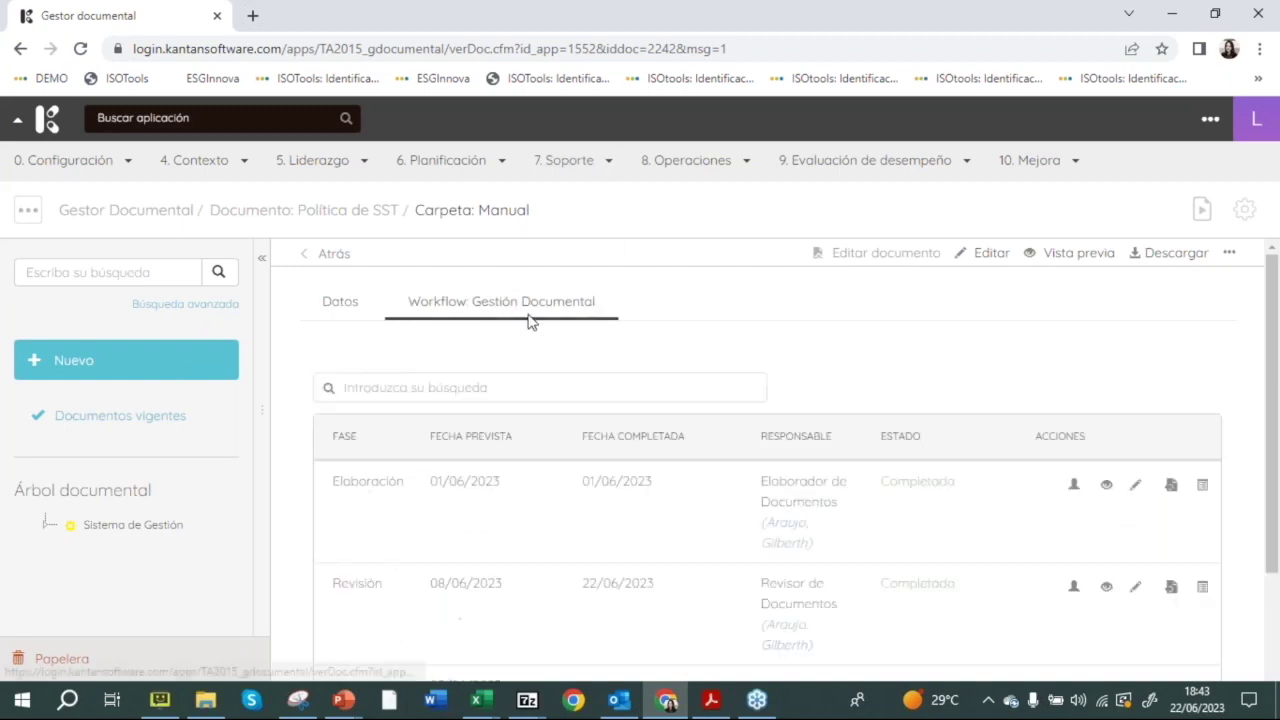
{"action": "scroll", "coordinate": [1276, 580], "scroll_direction": "down", "scroll_amount": 1}
{"action": "scroll", "coordinate": [1276, 580], "scroll_direction": "down", "scroll_amount": 2}
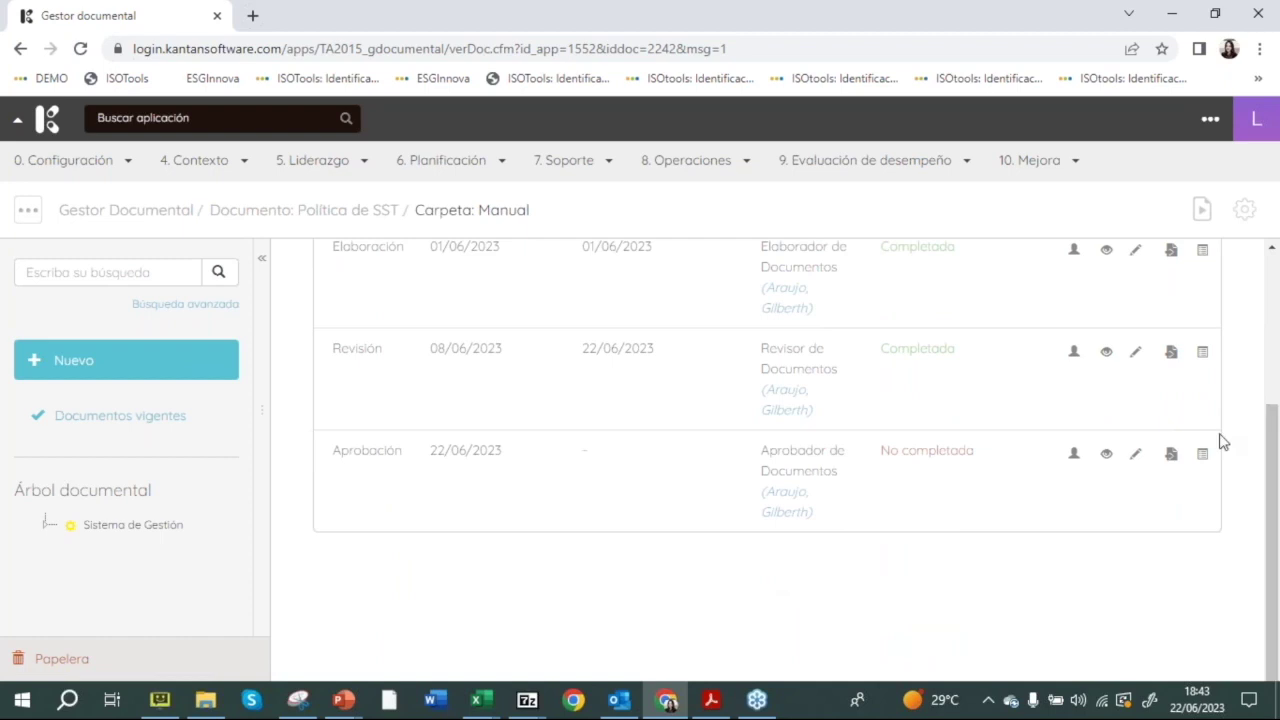
{"action": "left_click", "coordinate": [1135, 460]}
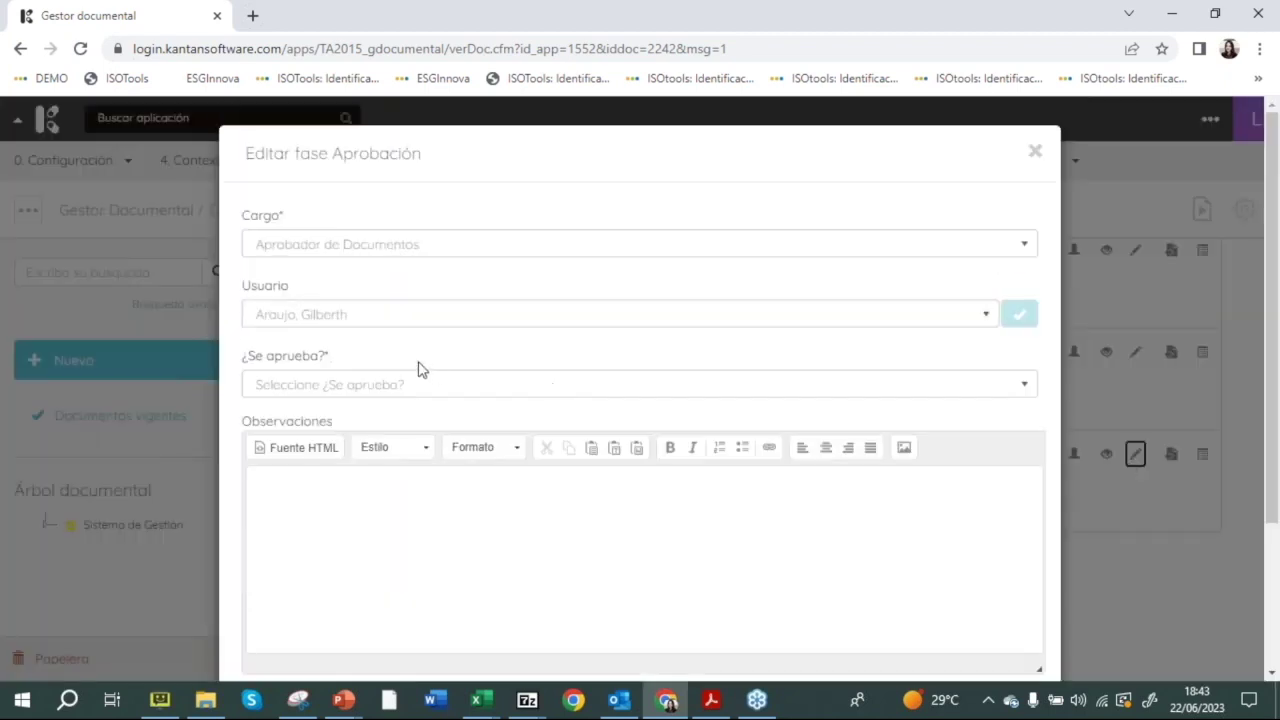
{"action": "left_click", "coordinate": [418, 385]}
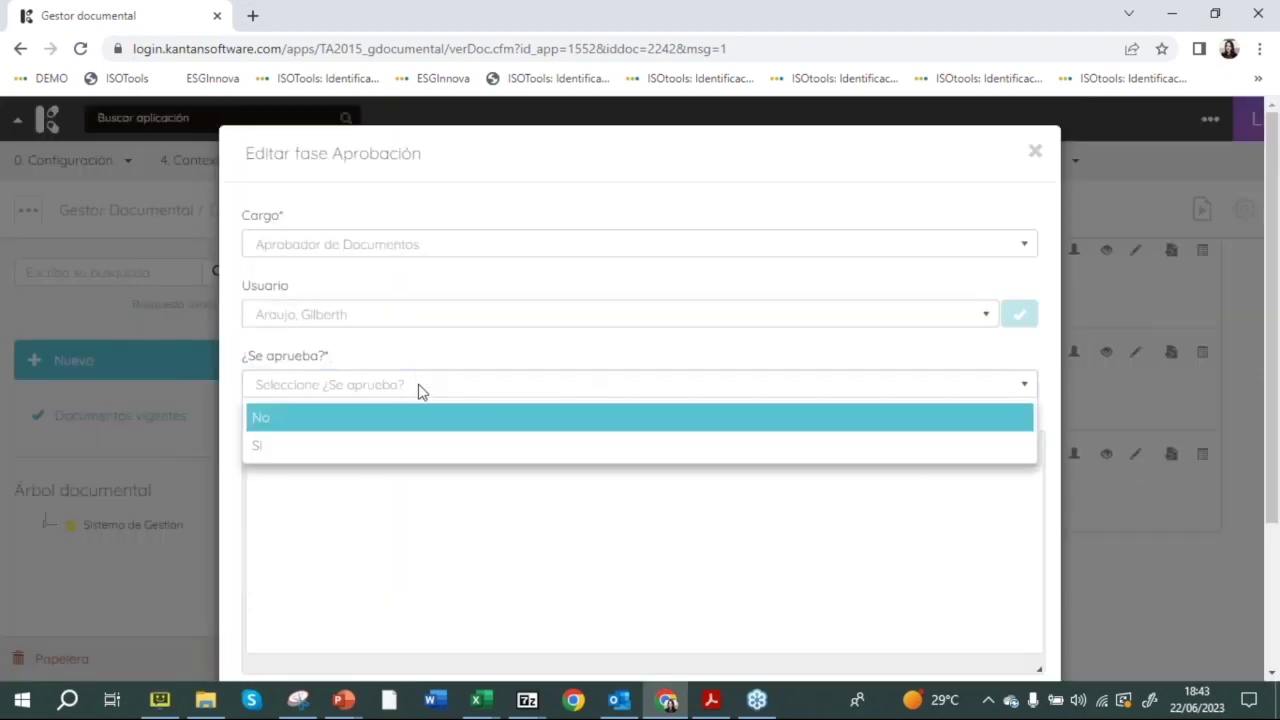
{"action": "left_click", "coordinate": [429, 446]}
{"action": "scroll", "coordinate": [1277, 495], "scroll_direction": "down", "scroll_amount": 2}
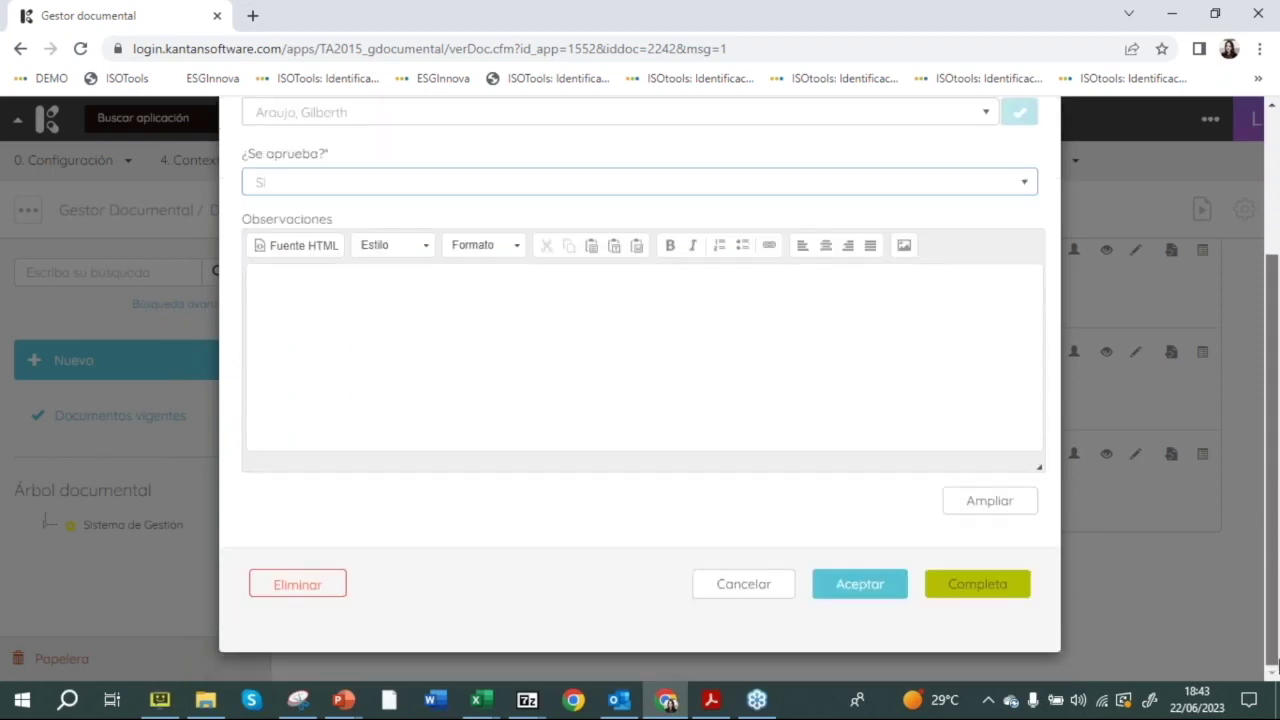
{"action": "left_click", "coordinate": [1026, 598]}
{"action": "left_click", "coordinate": [775, 218]}
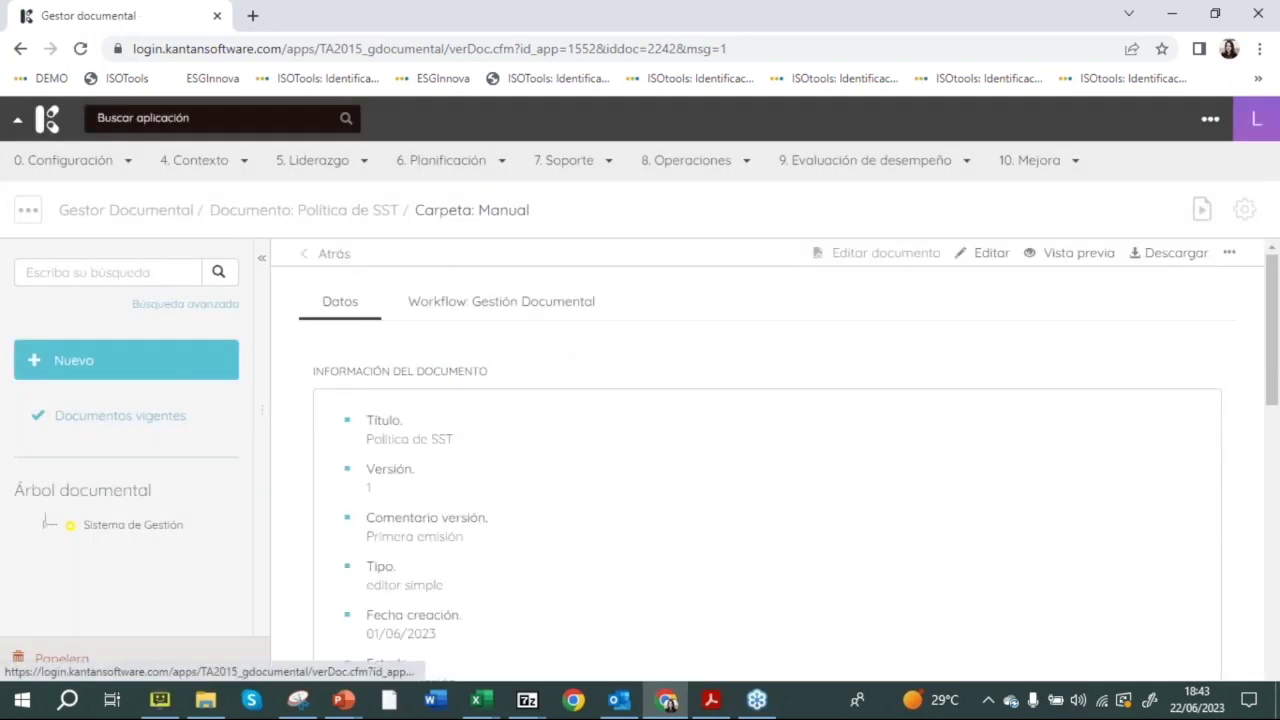
Step: In the document's workflow, assign the available user as Publicador de documentos in the Publicación phase and complete the phase
{"action": "left_click", "coordinate": [556, 305]}
{"action": "scroll", "coordinate": [1277, 640], "scroll_direction": "down", "scroll_amount": 3}
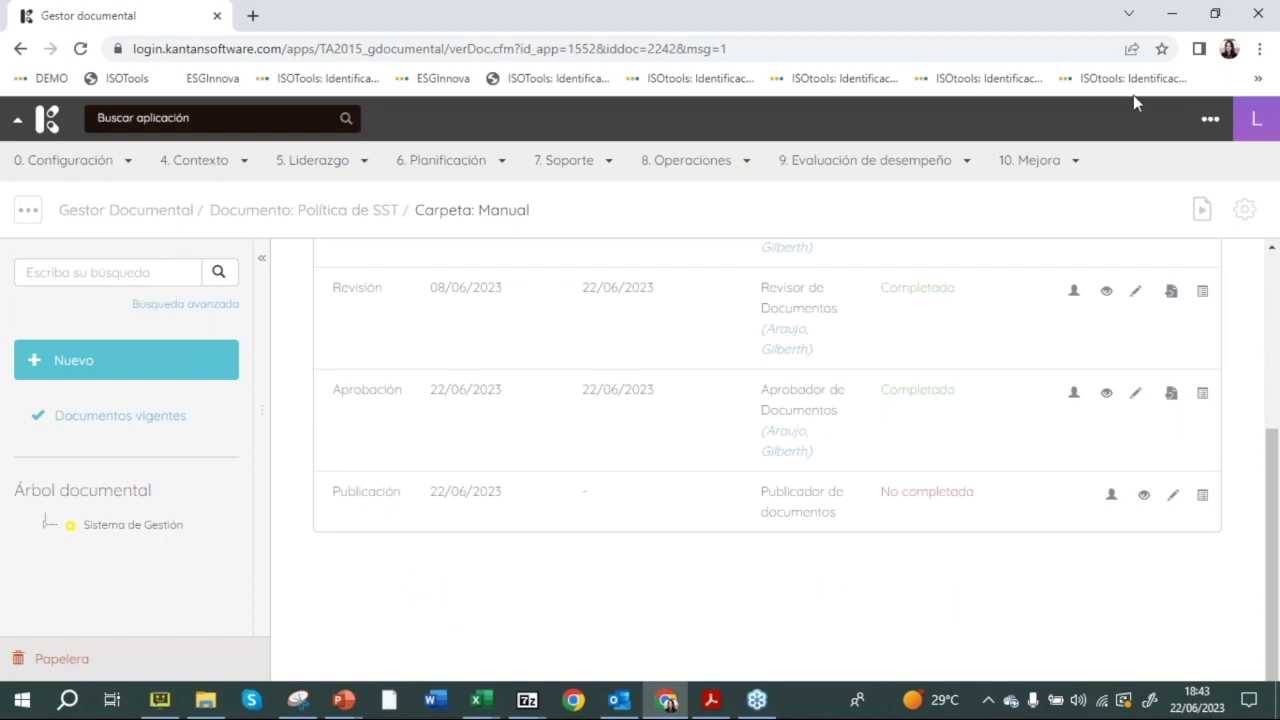
{"action": "left_click", "coordinate": [1170, 498]}
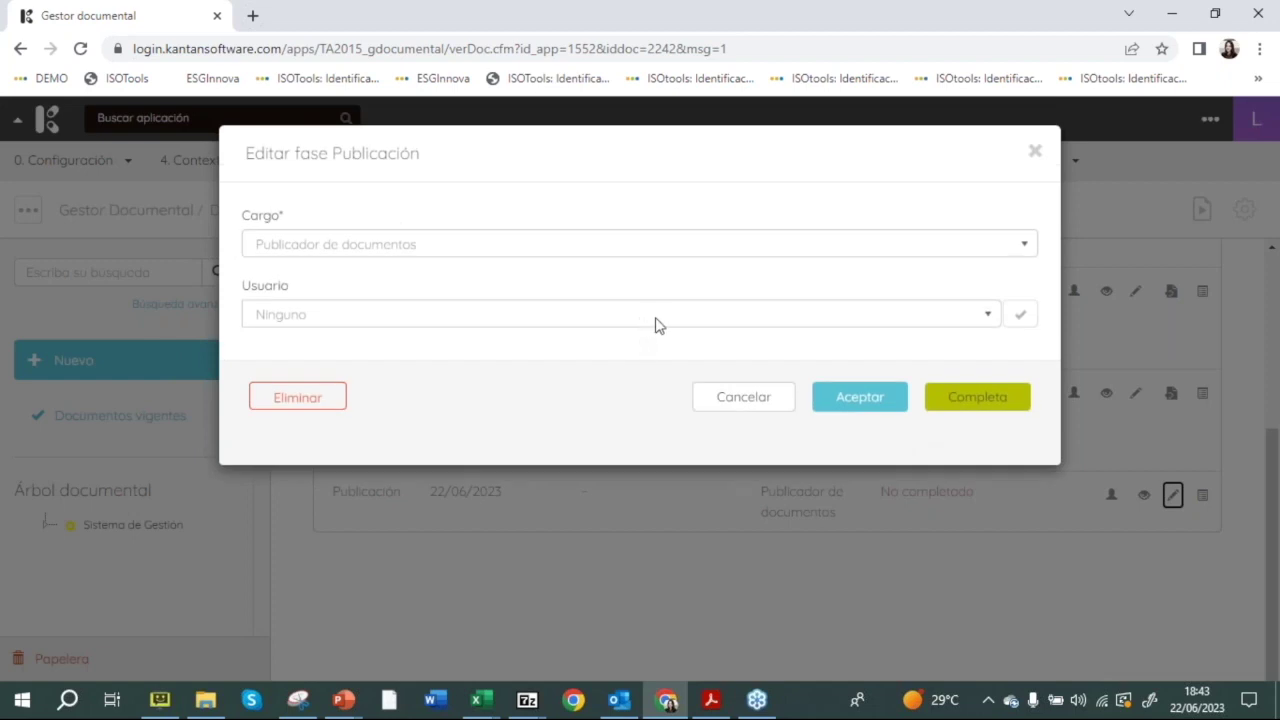
{"action": "left_click", "coordinate": [689, 322]}
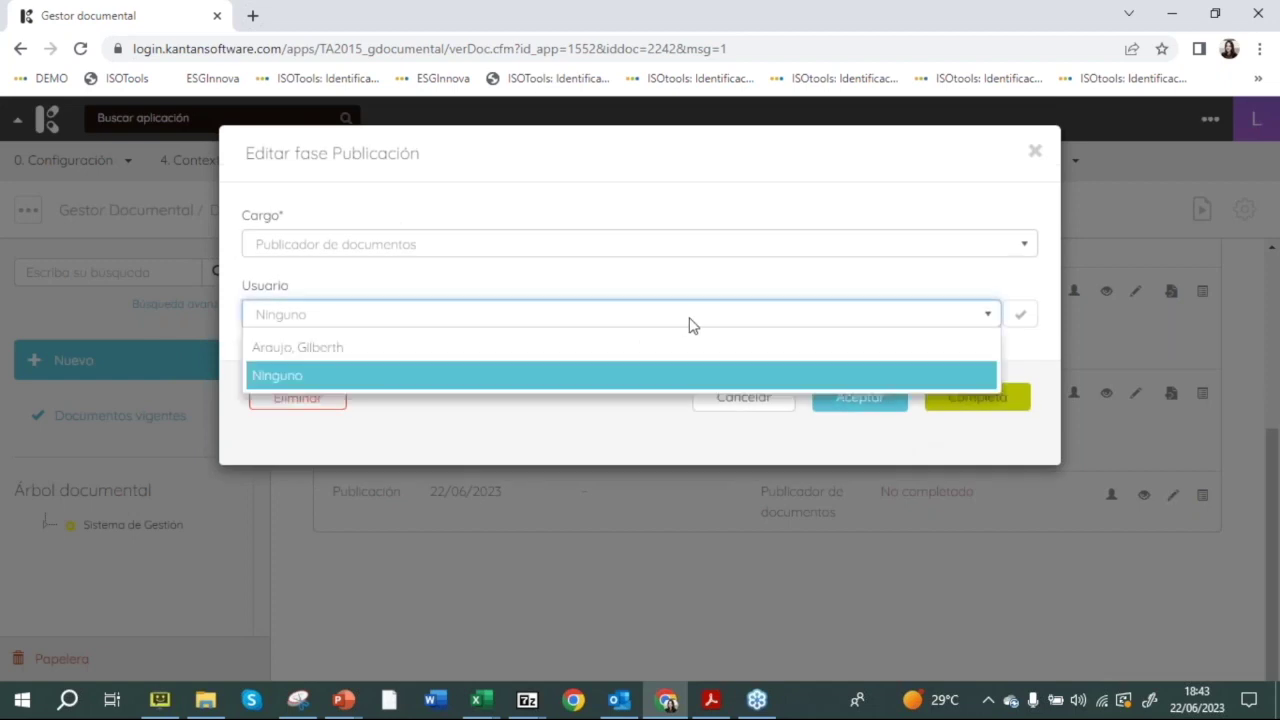
{"action": "left_click", "coordinate": [691, 348]}
{"action": "left_click", "coordinate": [955, 400]}
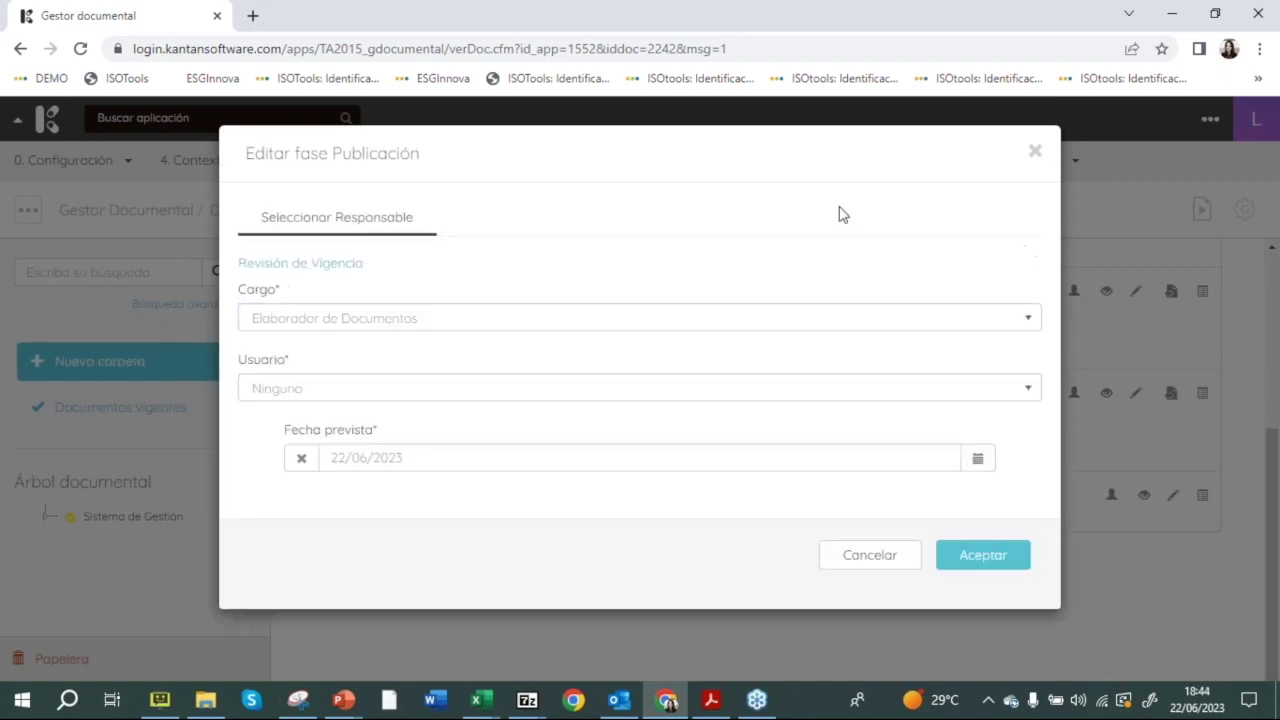
Step: Assign the available user to Revisión de Vigencia with Fecha prevista 20/06/2024, accept, and decline the notice e-mail
{"action": "left_click", "coordinate": [341, 388]}
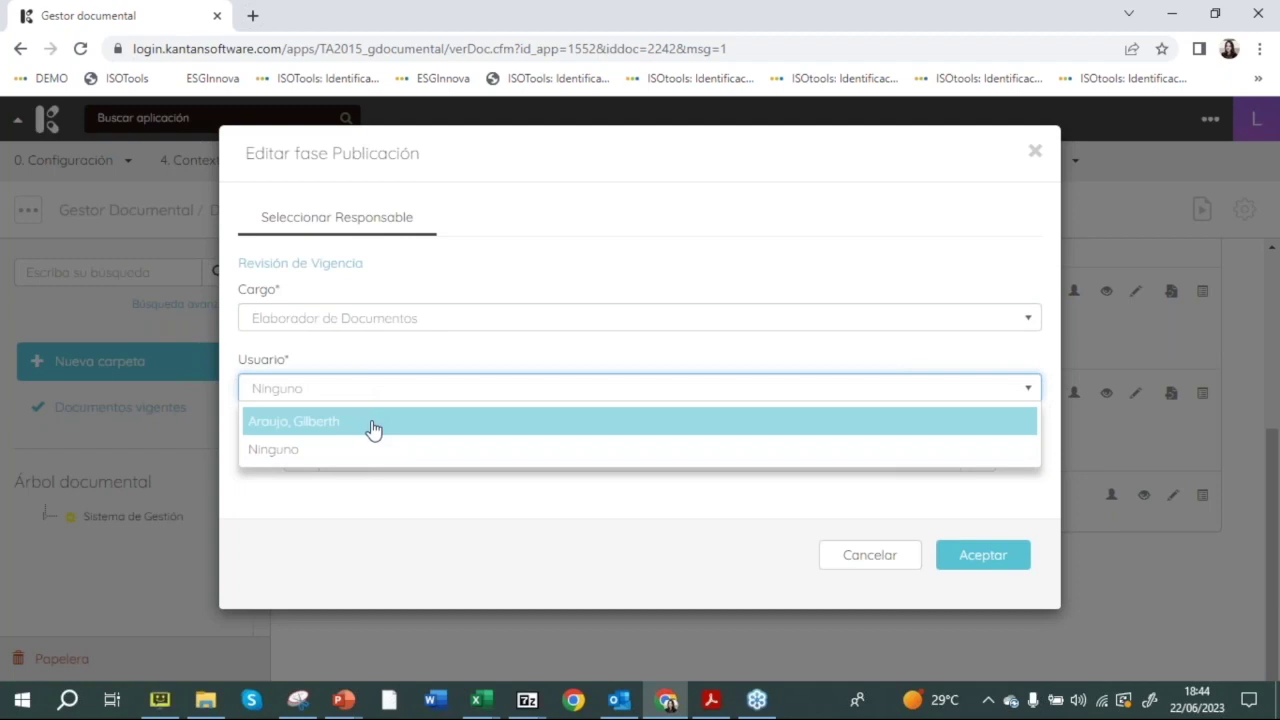
{"action": "left_click", "coordinate": [373, 429]}
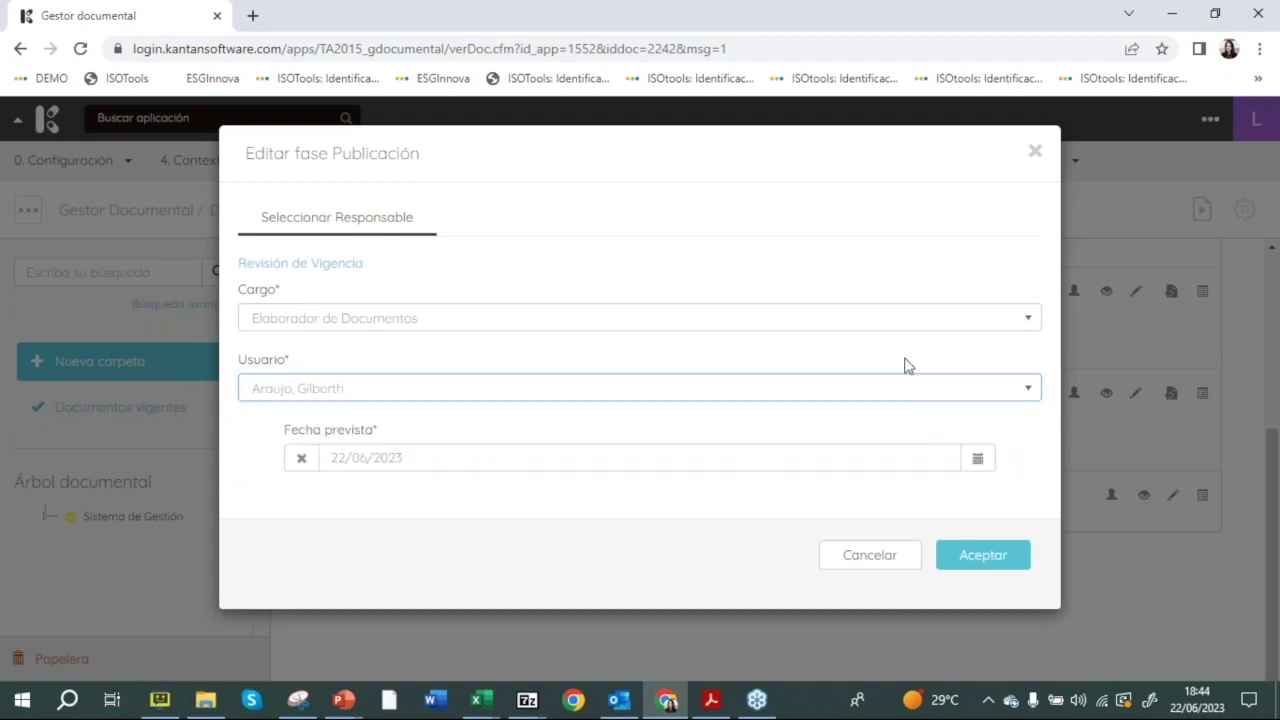
{"action": "left_click", "coordinate": [977, 462]}
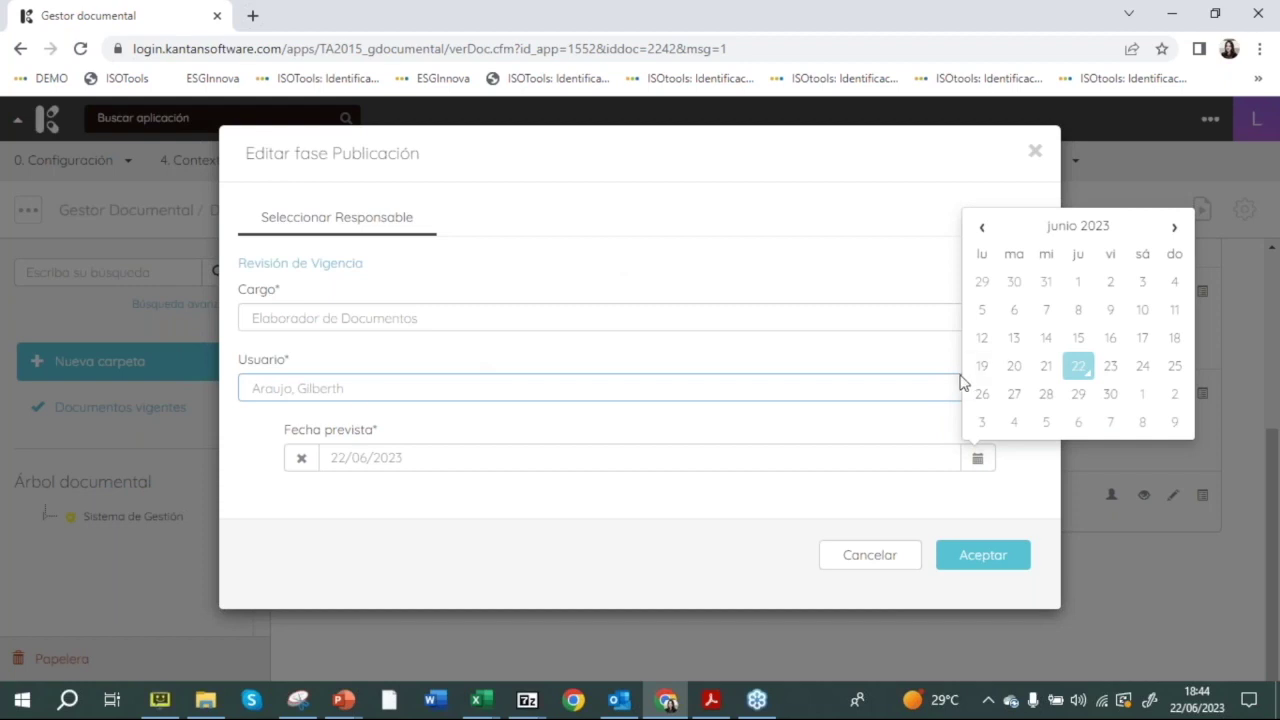
{"action": "left_click", "coordinate": [1089, 232]}
{"action": "left_click", "coordinate": [1180, 251]}
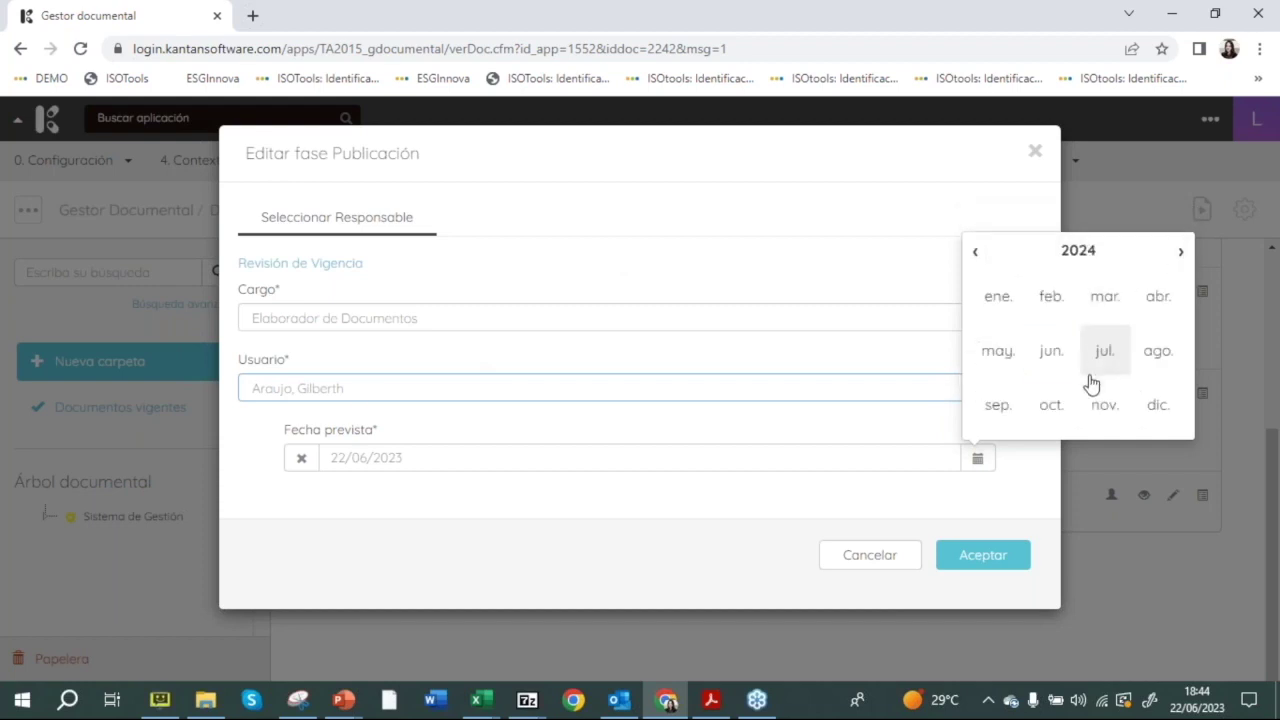
{"action": "left_click", "coordinate": [1056, 366]}
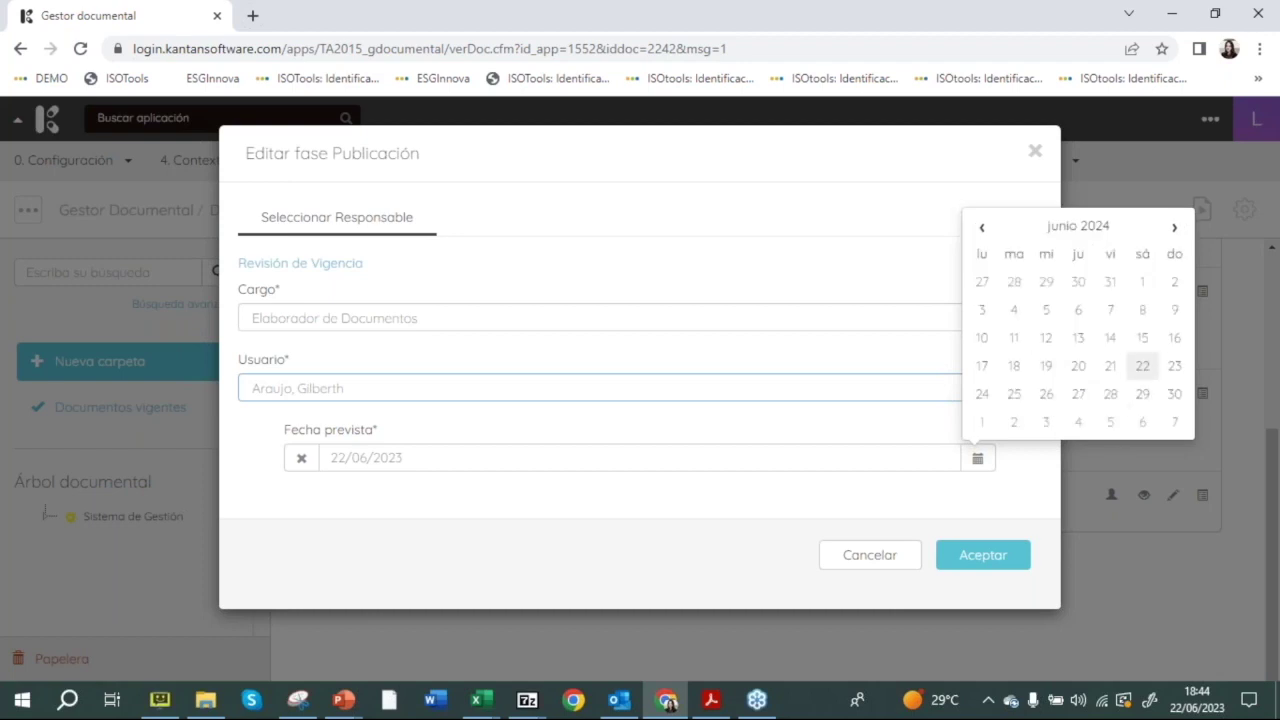
{"action": "left_click", "coordinate": [1089, 371]}
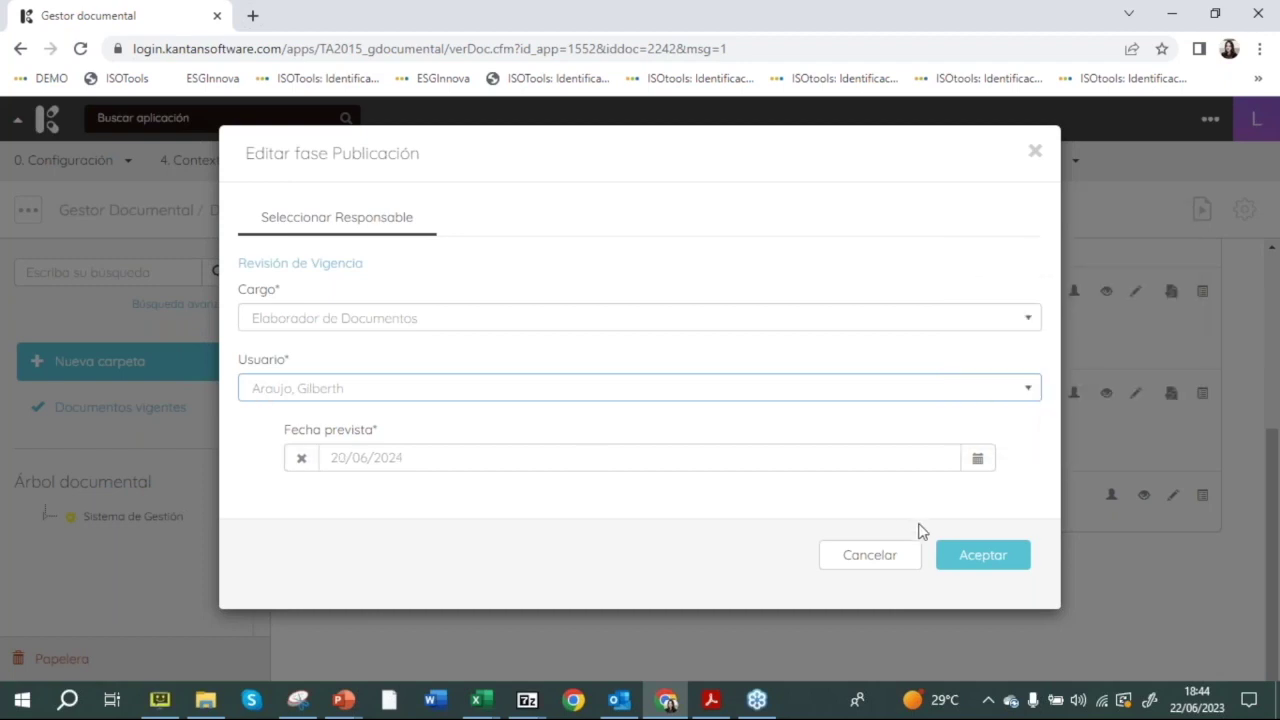
{"action": "left_click", "coordinate": [956, 555]}
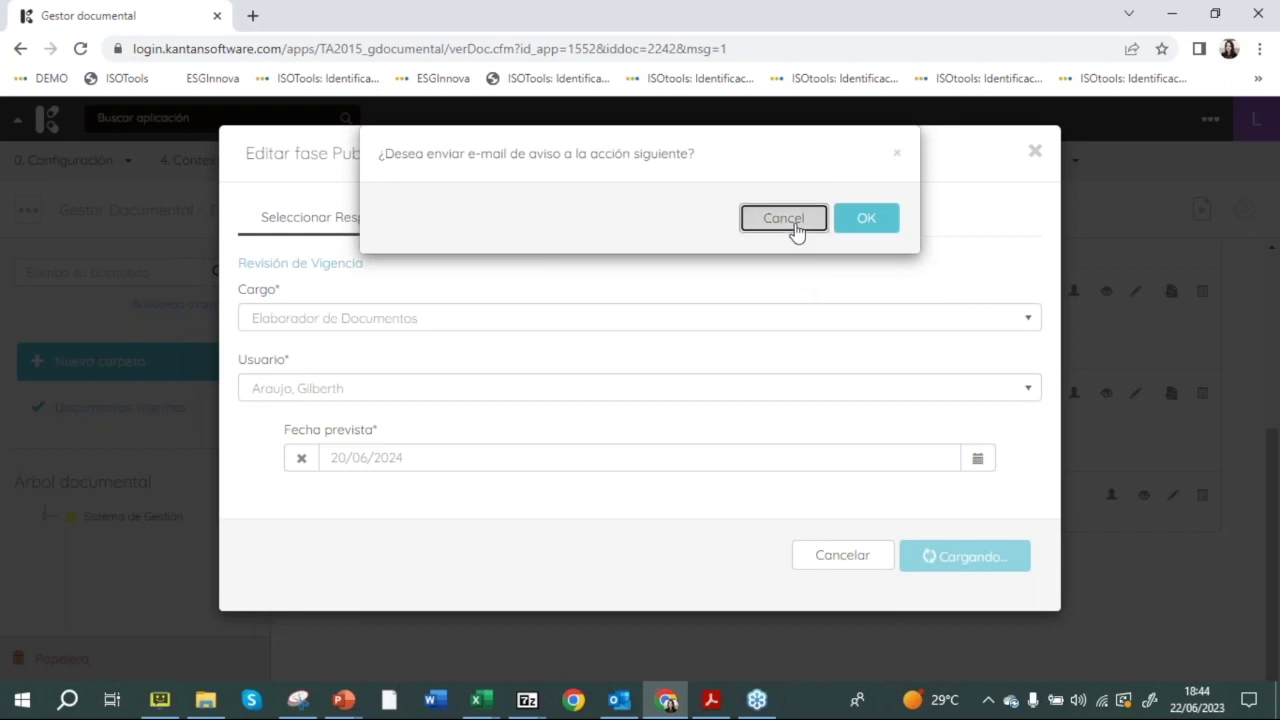
{"action": "left_click", "coordinate": [792, 226]}
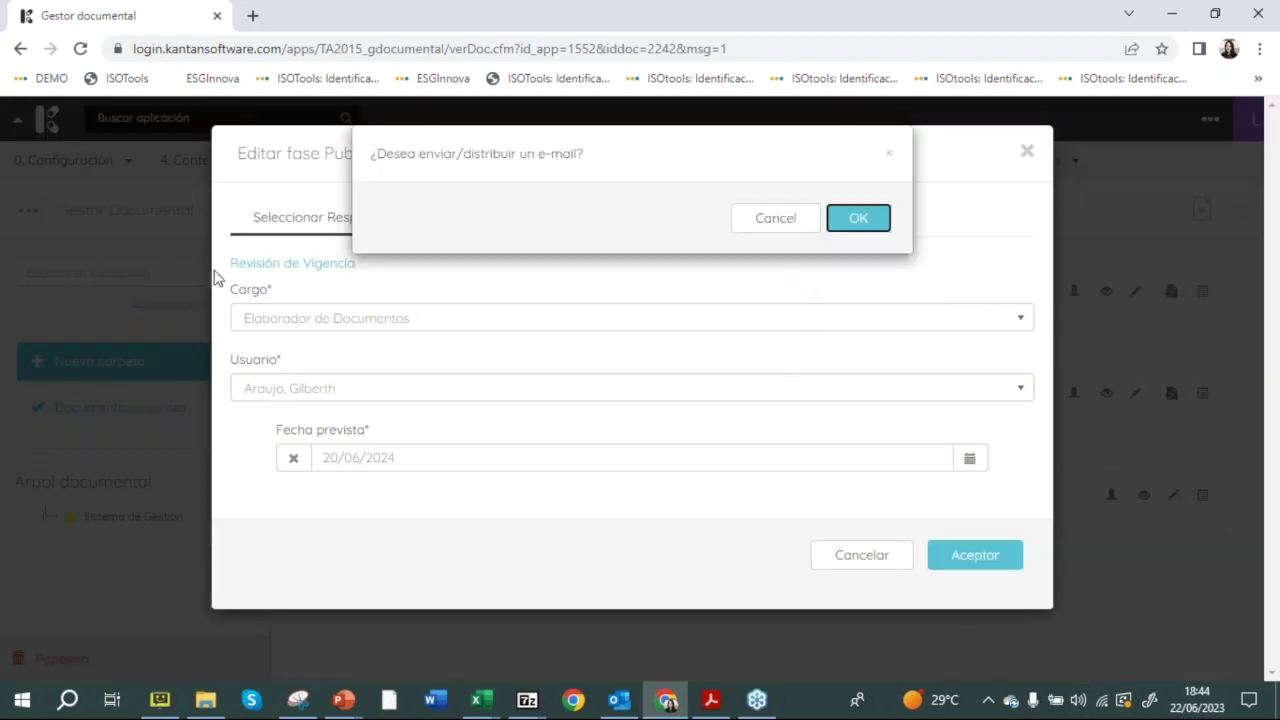
Step: Agree to distribute the document by e-mail and set the distribution subject to "Distribución de política de SST"
{"action": "left_click", "coordinate": [858, 220]}
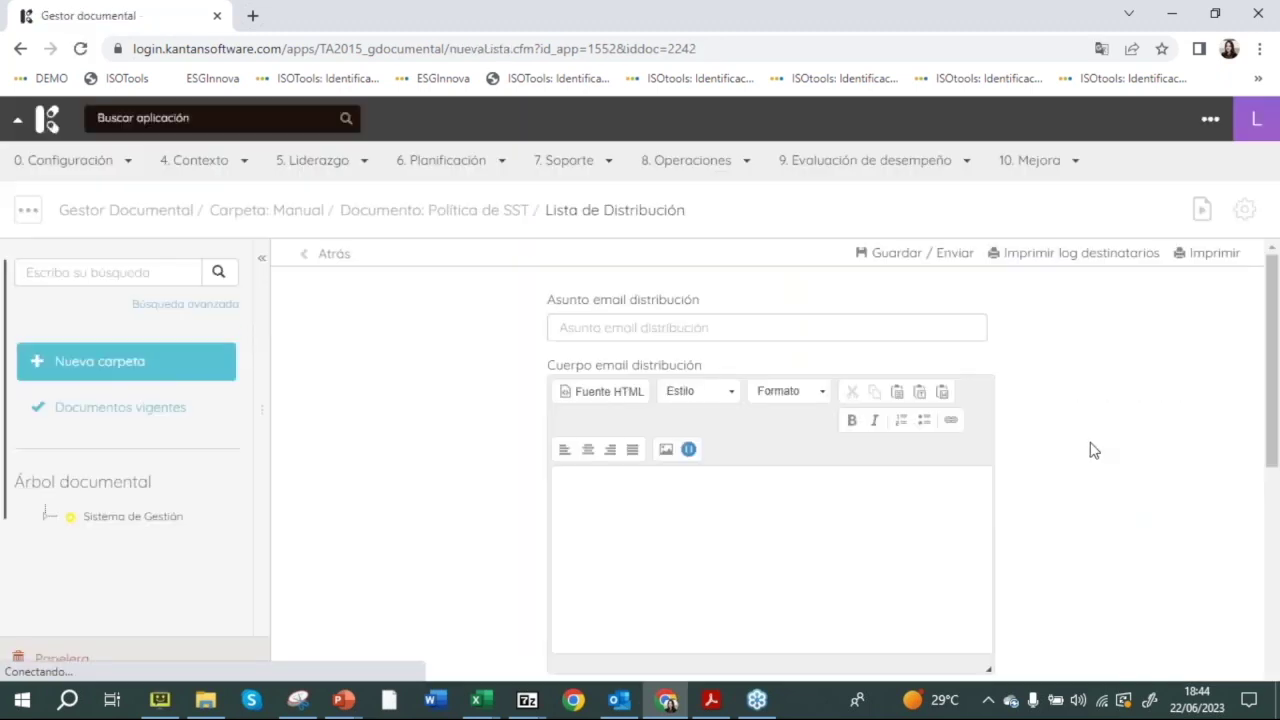
{"action": "mouse_move", "coordinate": [1274, 372]}
{"action": "left_mouse_down"}
{"action": "mouse_move", "coordinate": [1275, 402]}
{"action": "mouse_move", "coordinate": [1276, 390]}
{"action": "left_mouse_up"}
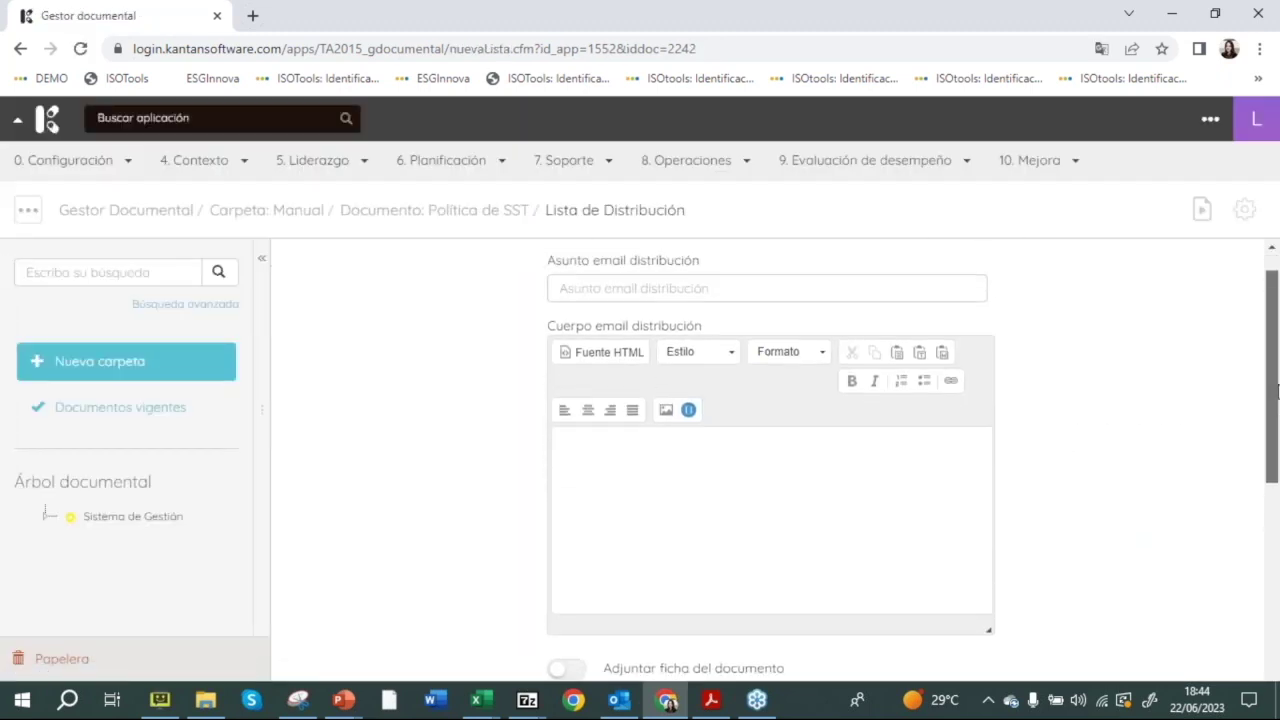
{"action": "left_click", "coordinate": [569, 287]}
{"action": "left_click", "coordinate": [503, 291]}
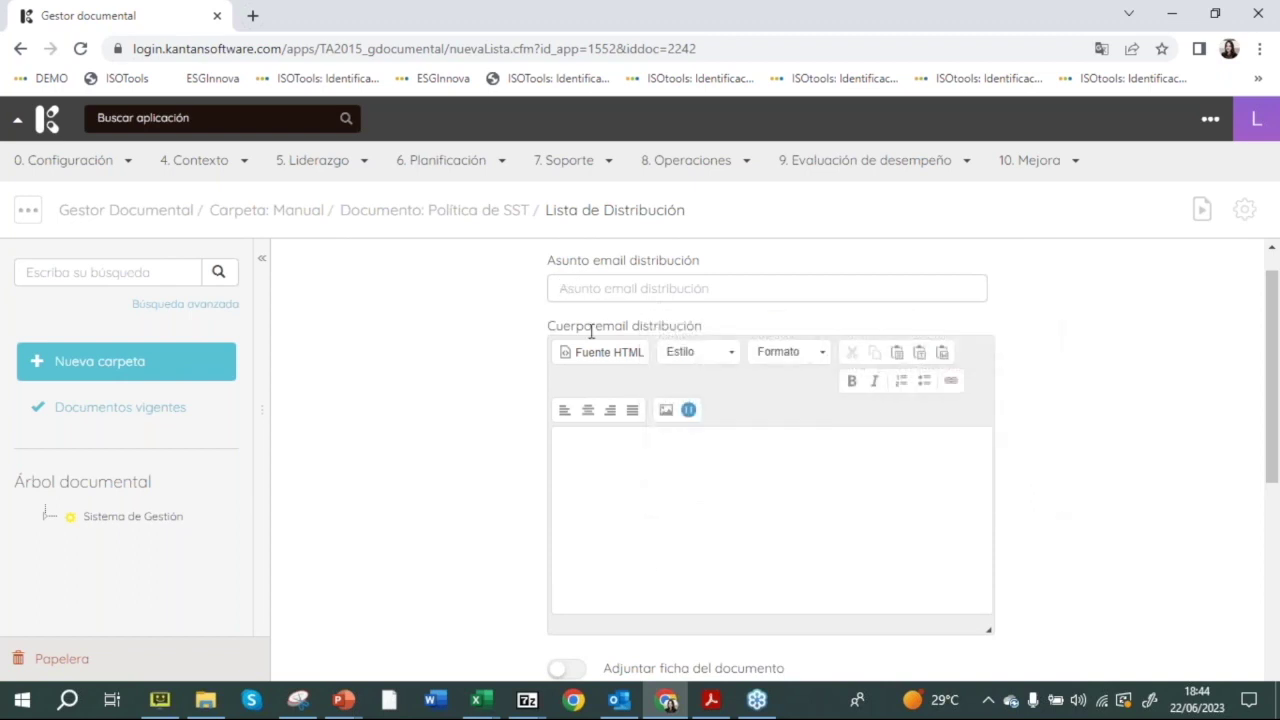
{"action": "left_click", "coordinate": [664, 510]}
{"action": "left_click", "coordinate": [595, 288]}
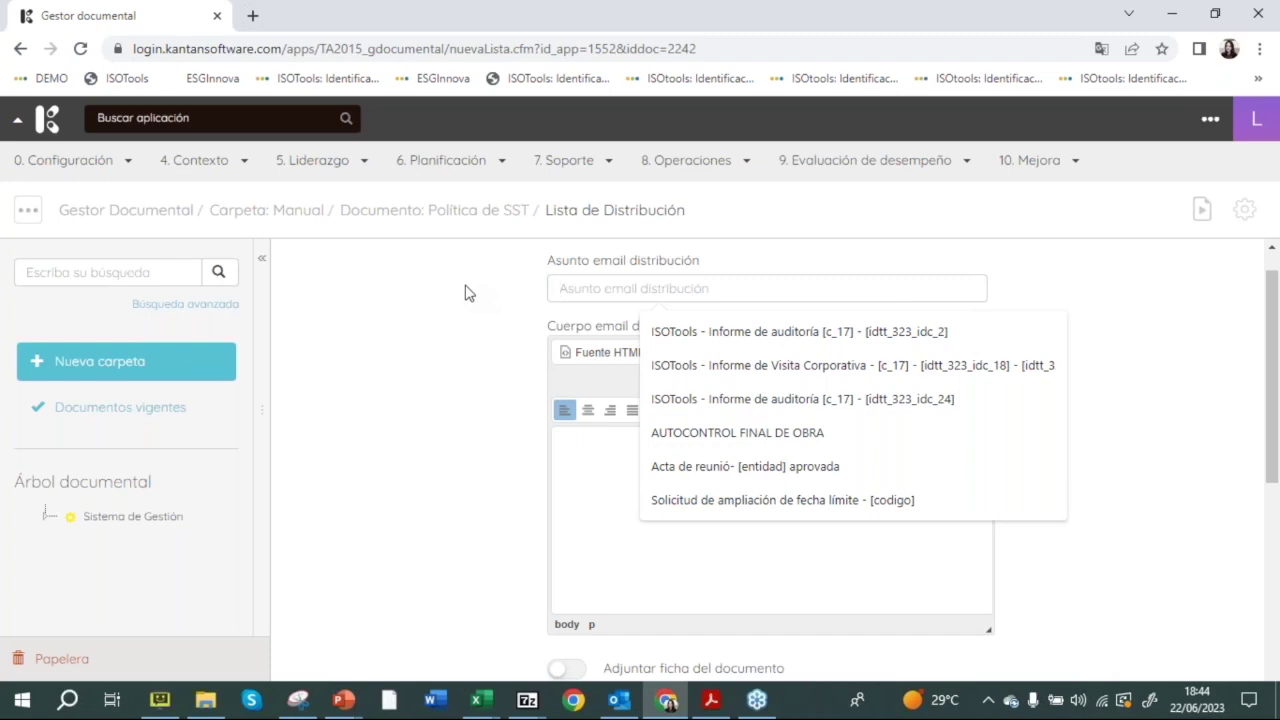
{"action": "type", "text": "dIS"}
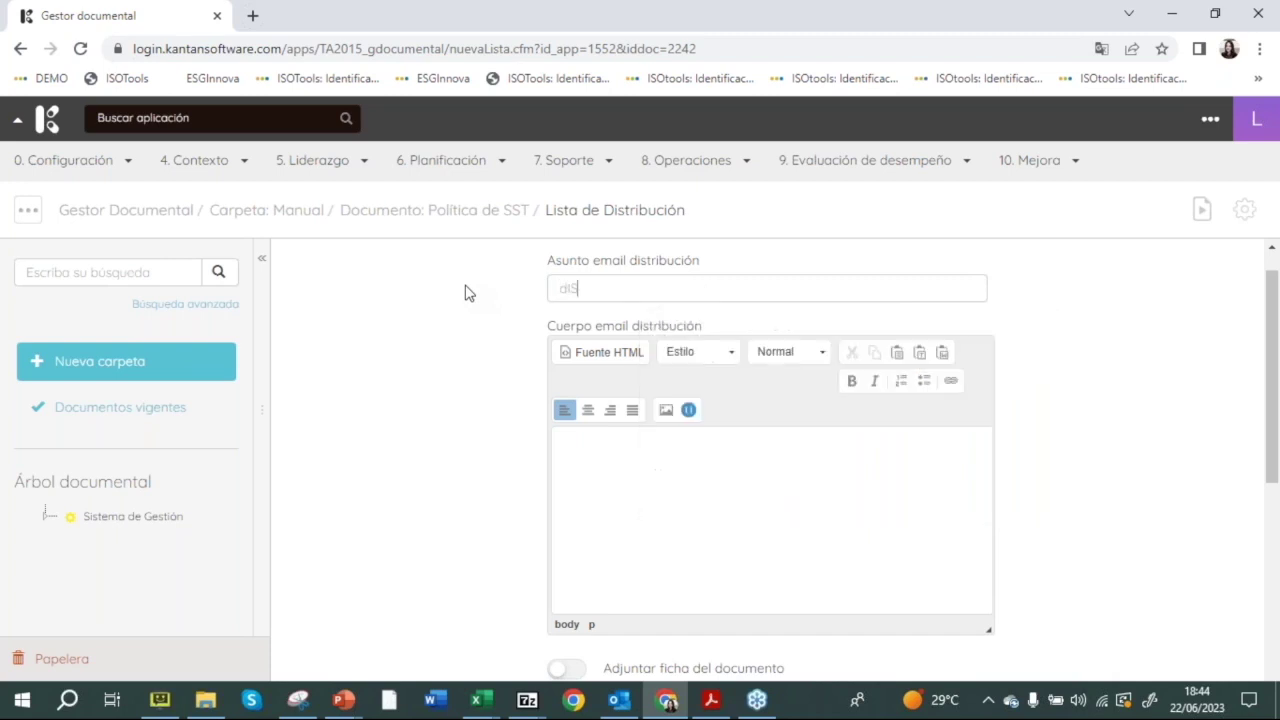
{"action": "key", "text": "BackSpace"}
{"action": "key", "text": "BackSpace"}
{"action": "key", "text": "BackSpace"}
{"action": "type", "text": "Distribución de política ded SST"}
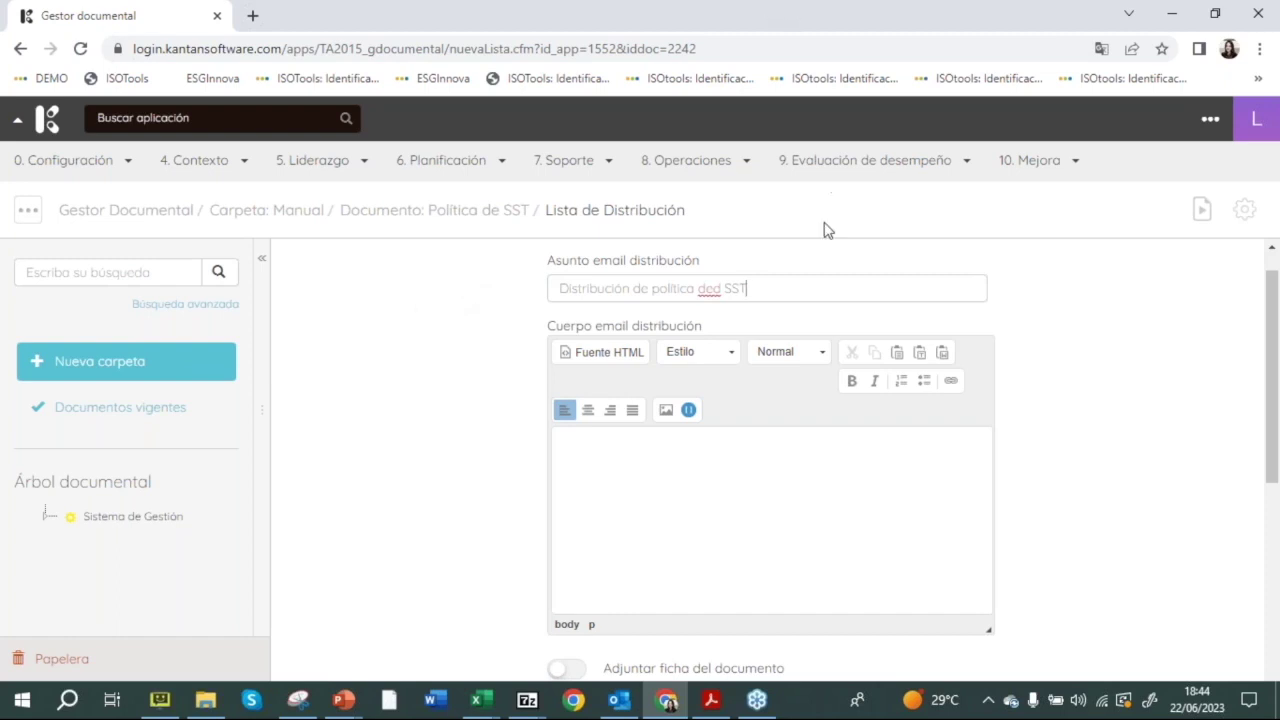
{"action": "key", "text": "BackSpace"}
Step: Write "Distribuimos la política de SST en su versión" as the body of the distribution e-mail
{"action": "left_click", "coordinate": [798, 437]}
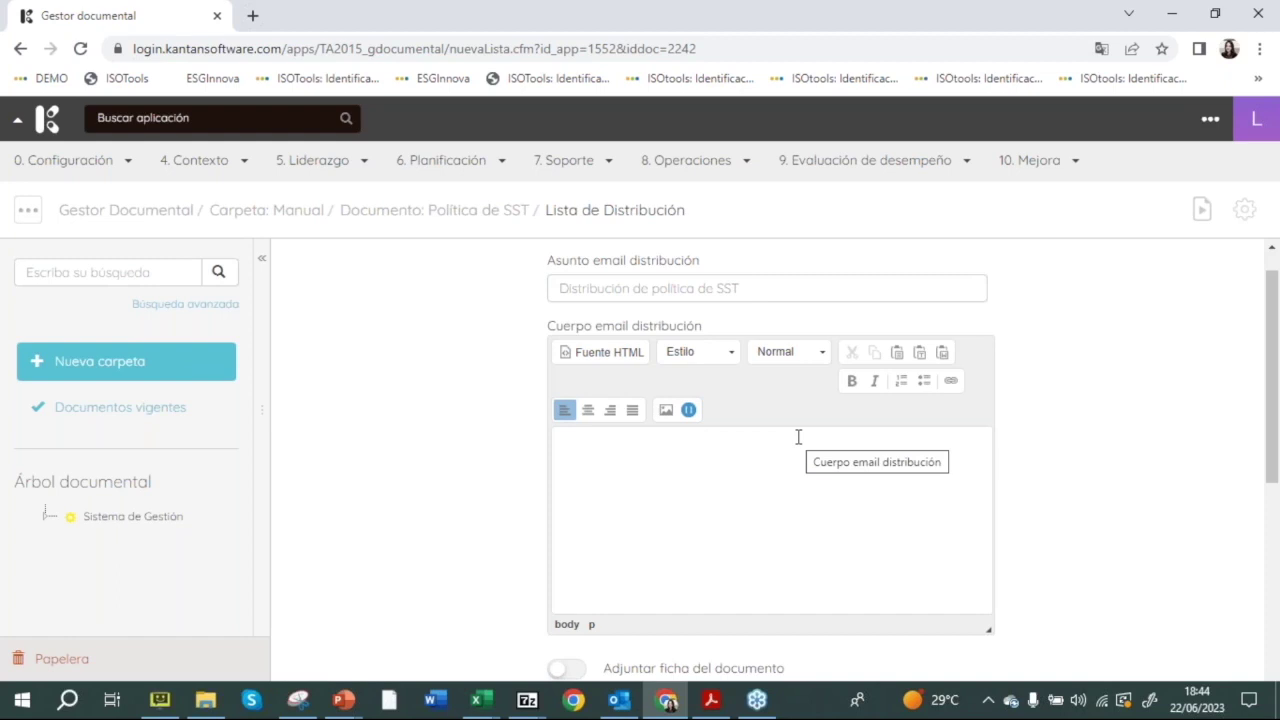
{"action": "type", "text": "Distribuimos la po"}
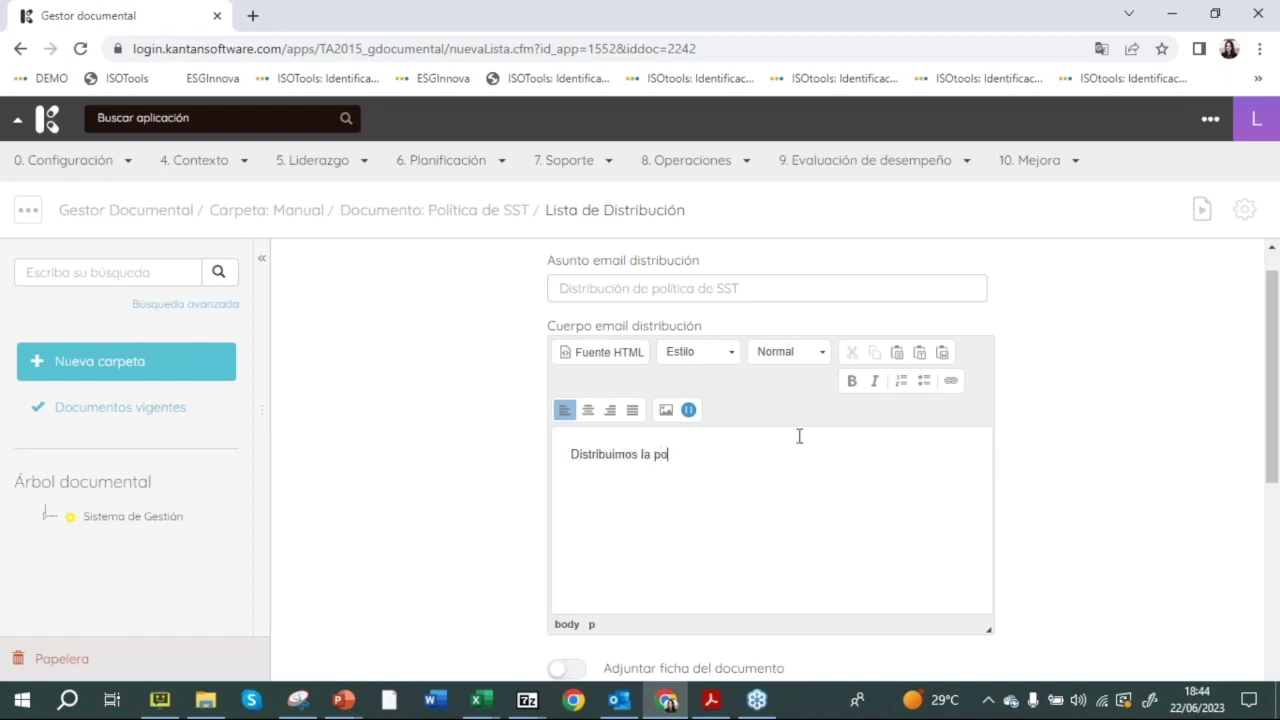
{"action": "type", "text": "lítica de ISST"}
{"action": "type", "text": "SS"}
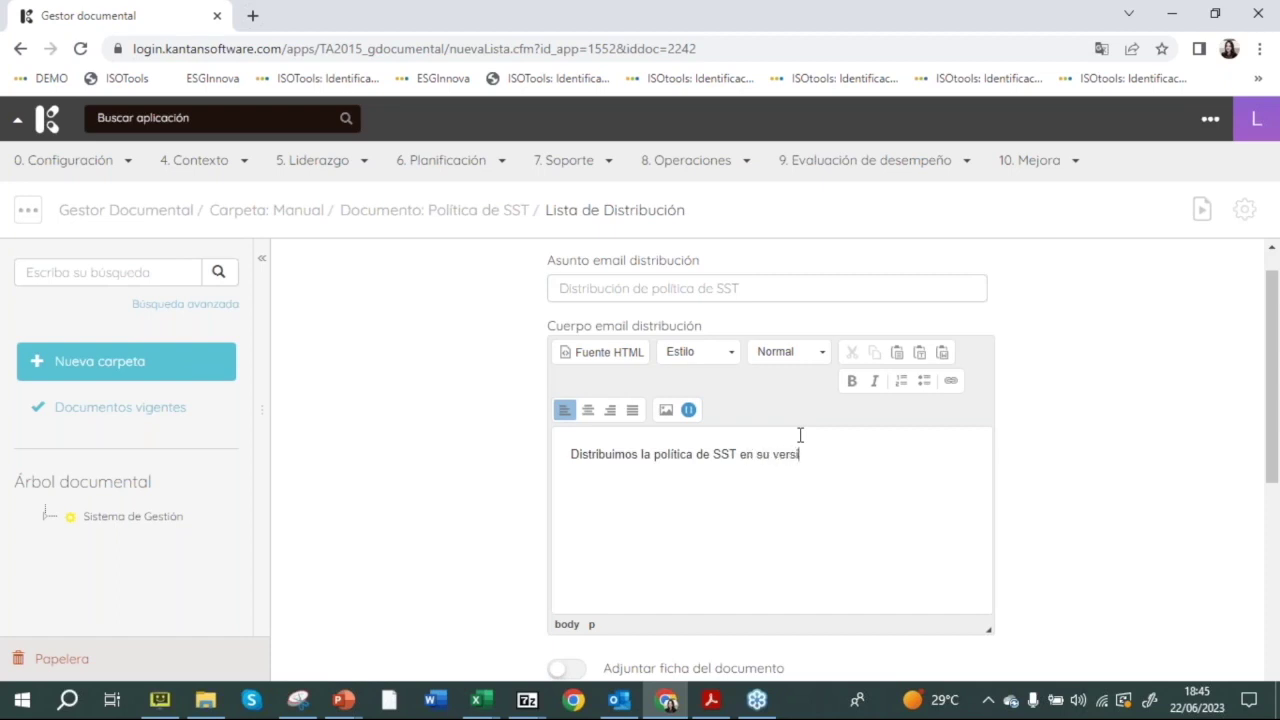
Step: Insert the document's Código field at the end of the distribution e-mail body text
{"action": "left_click", "coordinate": [686, 409]}
{"action": "left_click", "coordinate": [356, 260]}
{"action": "type", "text": "cd"}
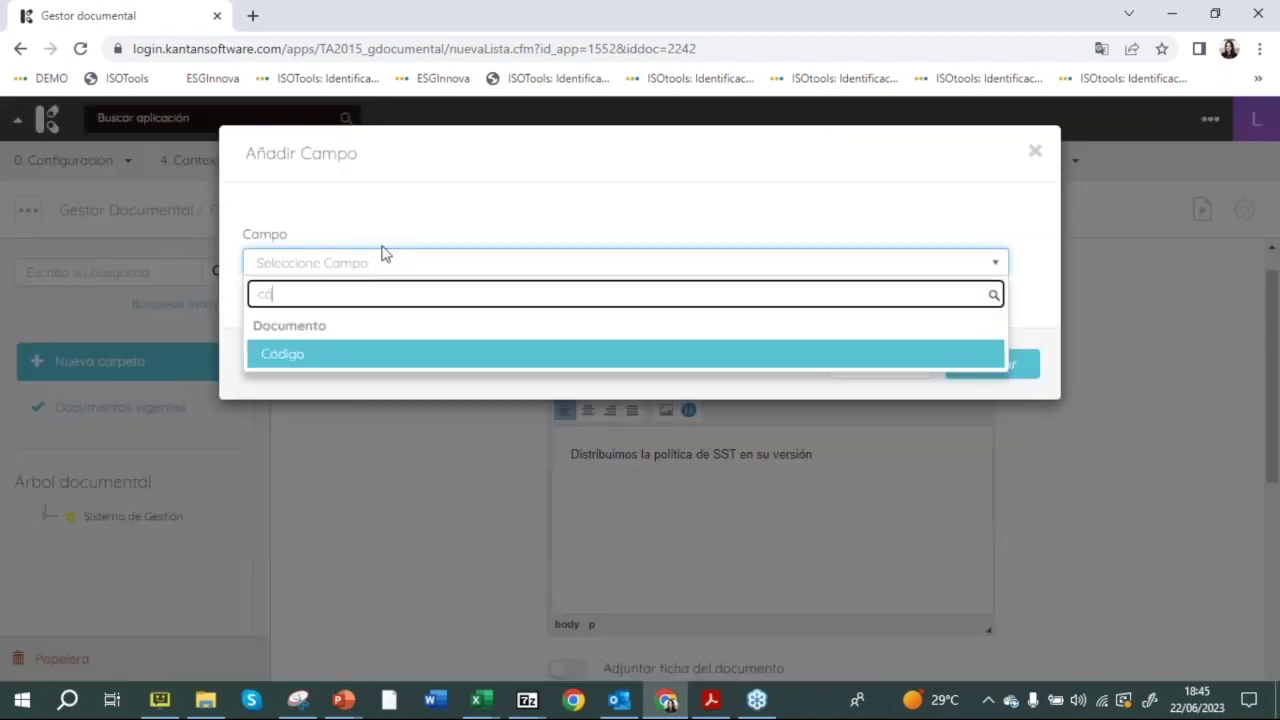
{"action": "left_click", "coordinate": [714, 356]}
{"action": "left_click", "coordinate": [975, 367]}
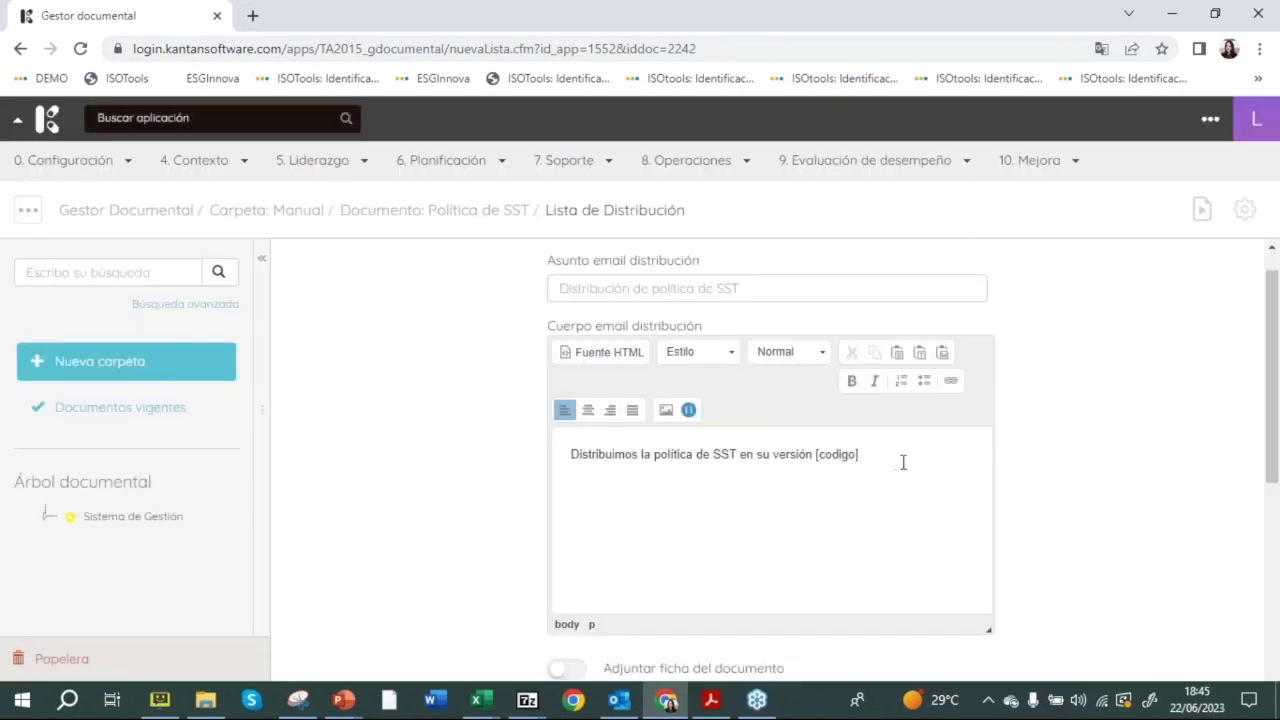
Step: Replace the [codigo] placeholder in the e-mail body with the document's Versión field
{"action": "scroll", "coordinate": [1274, 420], "scroll_direction": "down", "scroll_amount": 1}
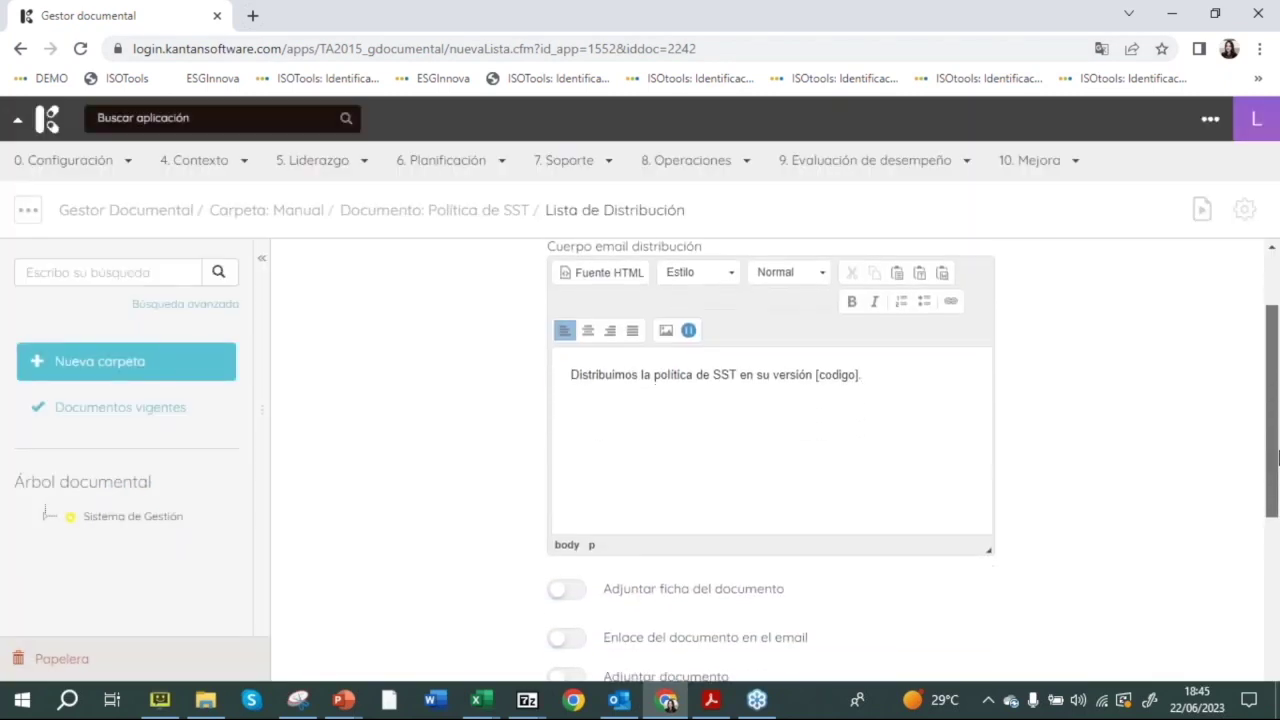
{"action": "left_click_drag", "start_coordinate": [868, 360], "coordinate": [817, 371]}
{"action": "left_click", "coordinate": [690, 315]}
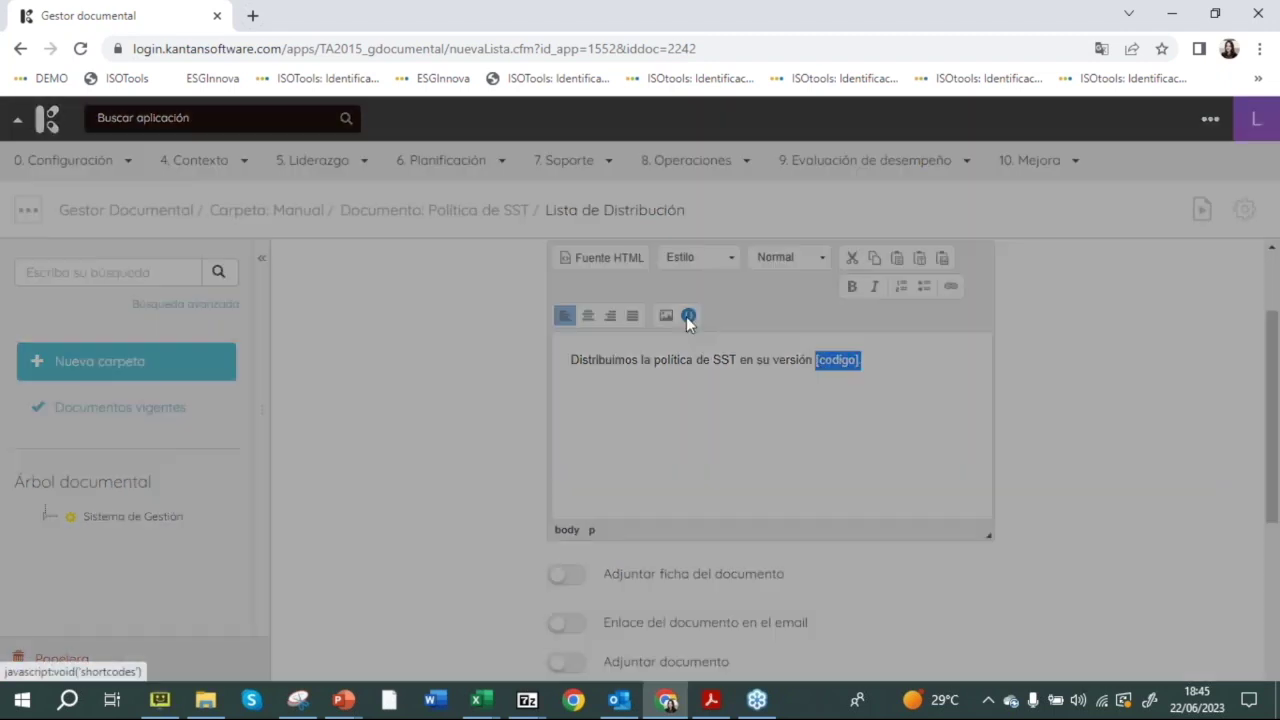
{"action": "left_click", "coordinate": [610, 264]}
{"action": "type", "text": "vers"}
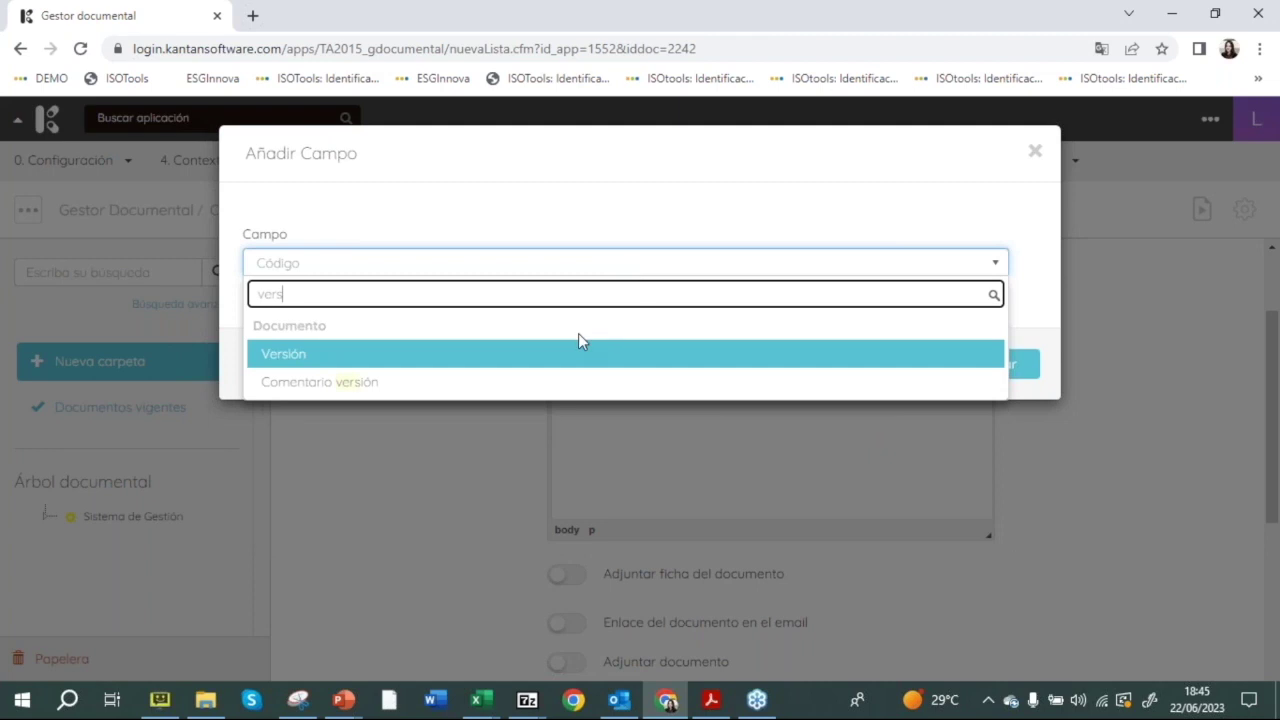
{"action": "left_click", "coordinate": [670, 352]}
{"action": "left_click", "coordinate": [960, 374]}
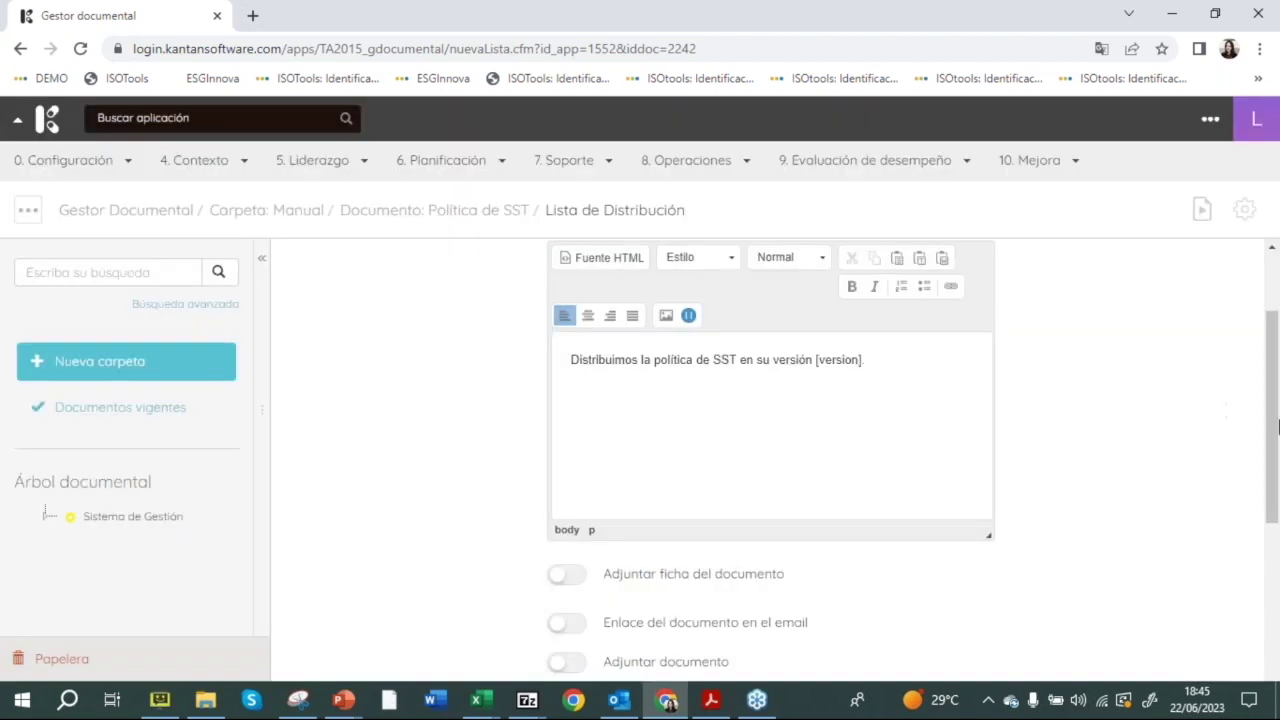
Step: Add the Dirección Ambiental group as recipient of the distribution list, and save and send the distribution
{"action": "left_click_drag", "start_coordinate": [1273, 437], "coordinate": [1273, 525]}
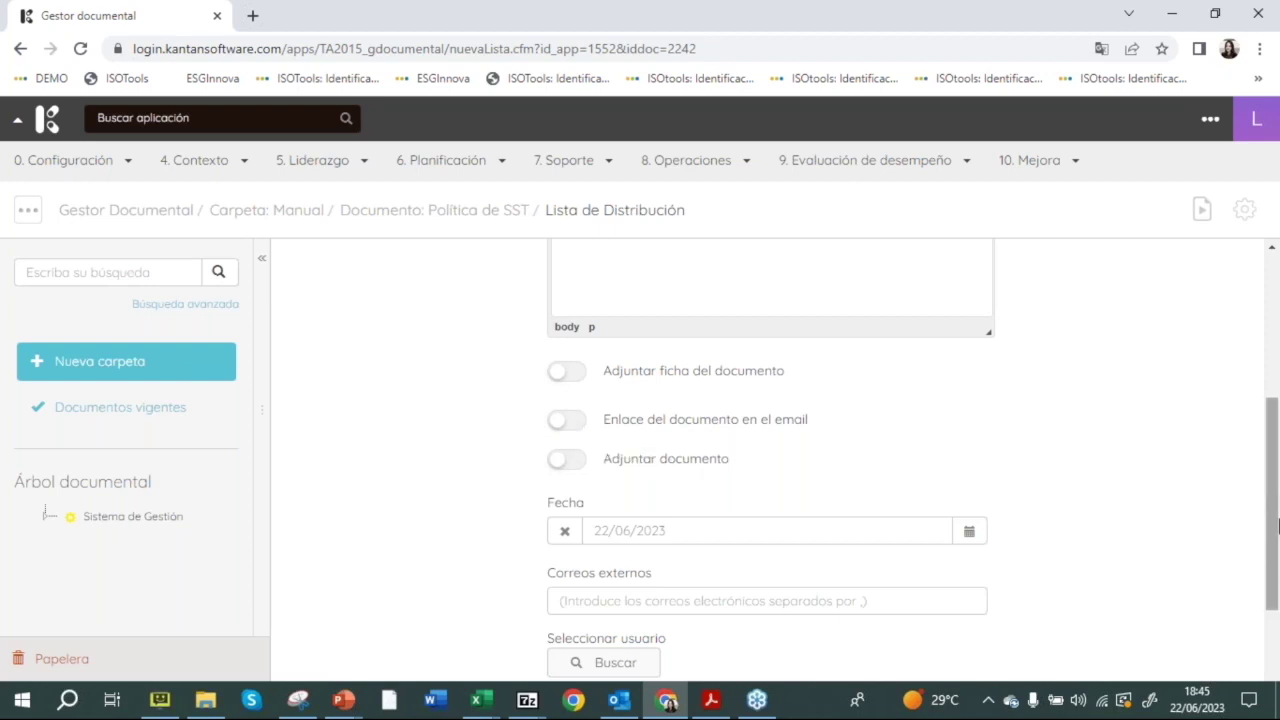
{"action": "left_click_drag", "start_coordinate": [1278, 527], "coordinate": [1278, 622]}
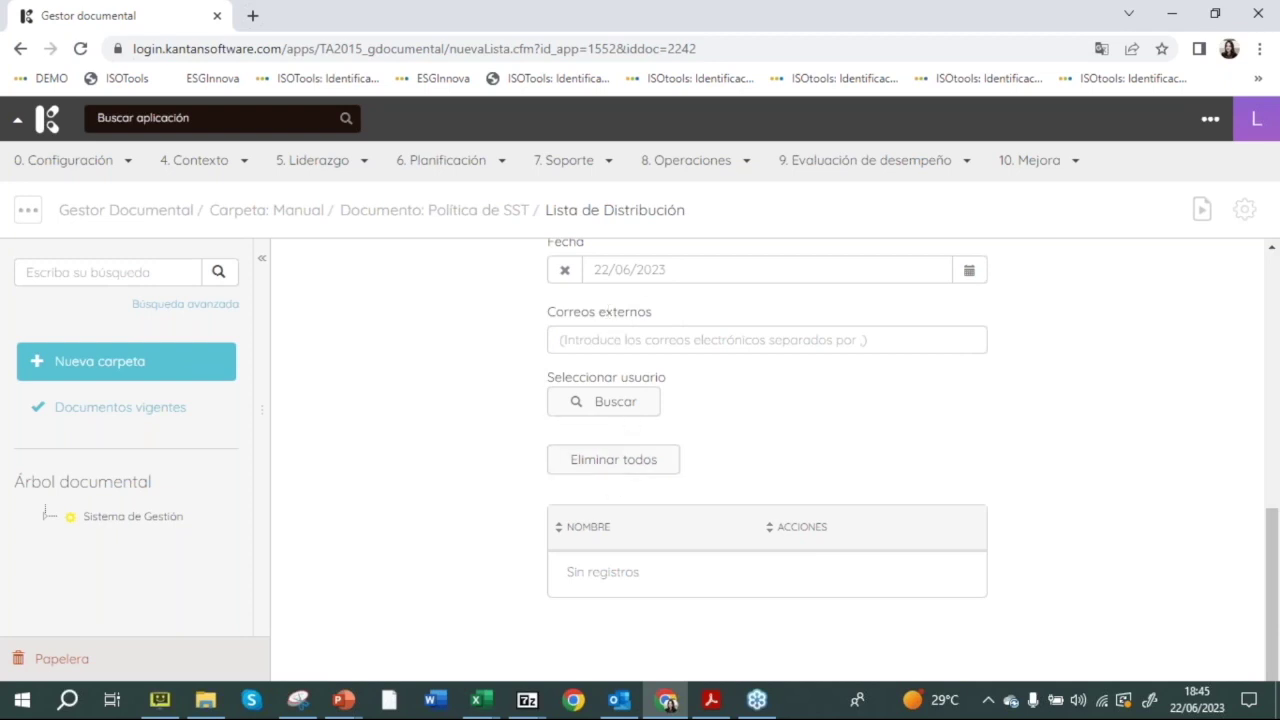
{"action": "left_click", "coordinate": [616, 403]}
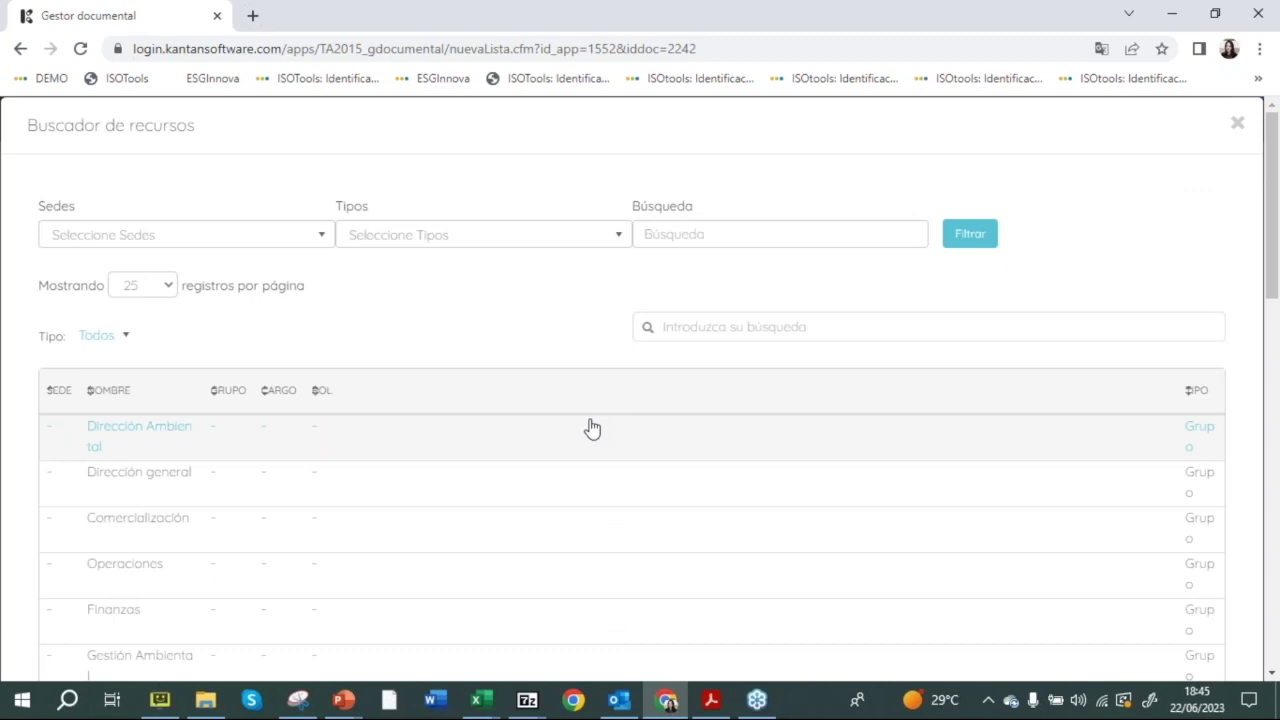
{"action": "scroll", "coordinate": [592, 428], "scroll_direction": "down", "scroll_amount": 10}
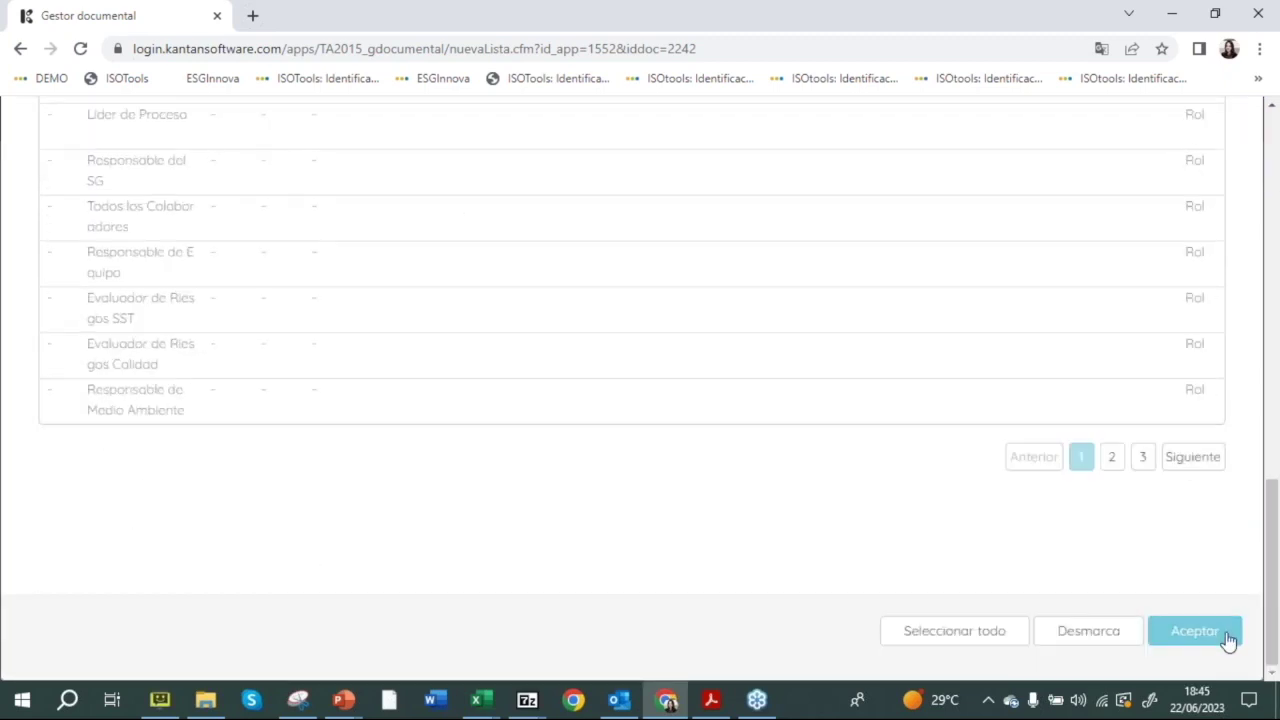
{"action": "left_click", "coordinate": [1226, 640]}
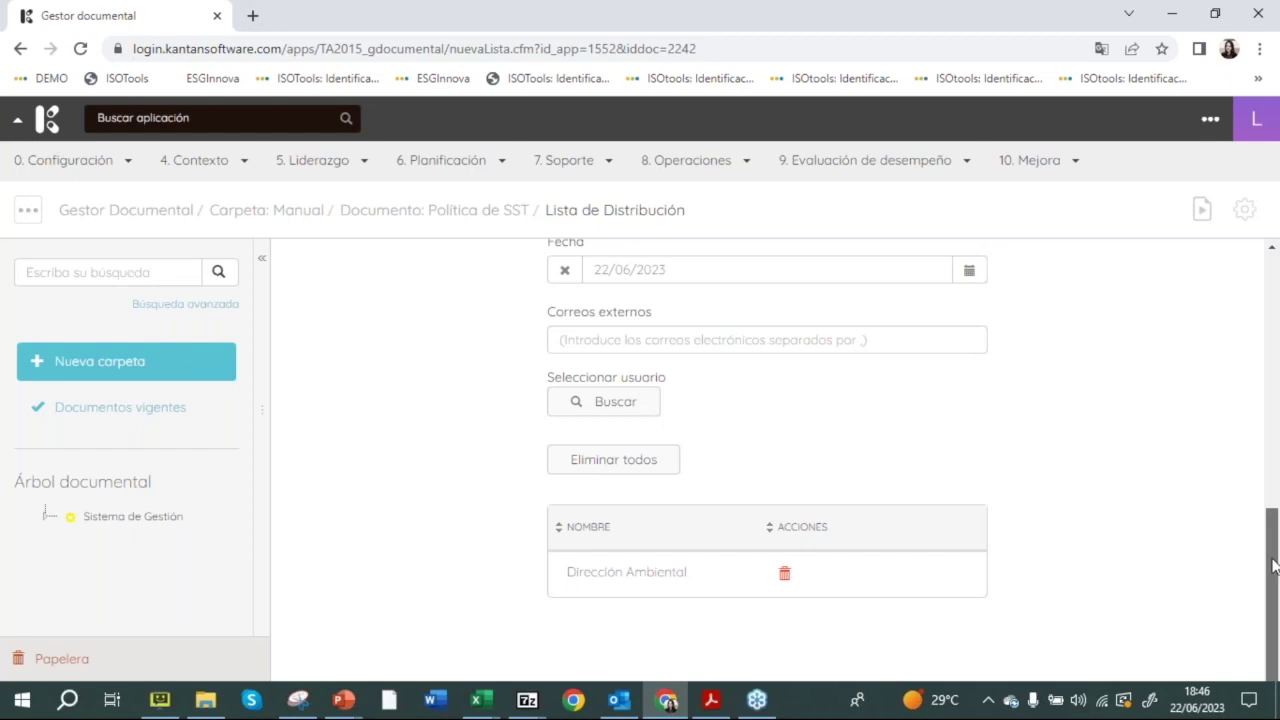
{"action": "left_click_drag", "start_coordinate": [1273, 566], "coordinate": [873, 232]}
{"action": "left_click", "coordinate": [891, 257]}
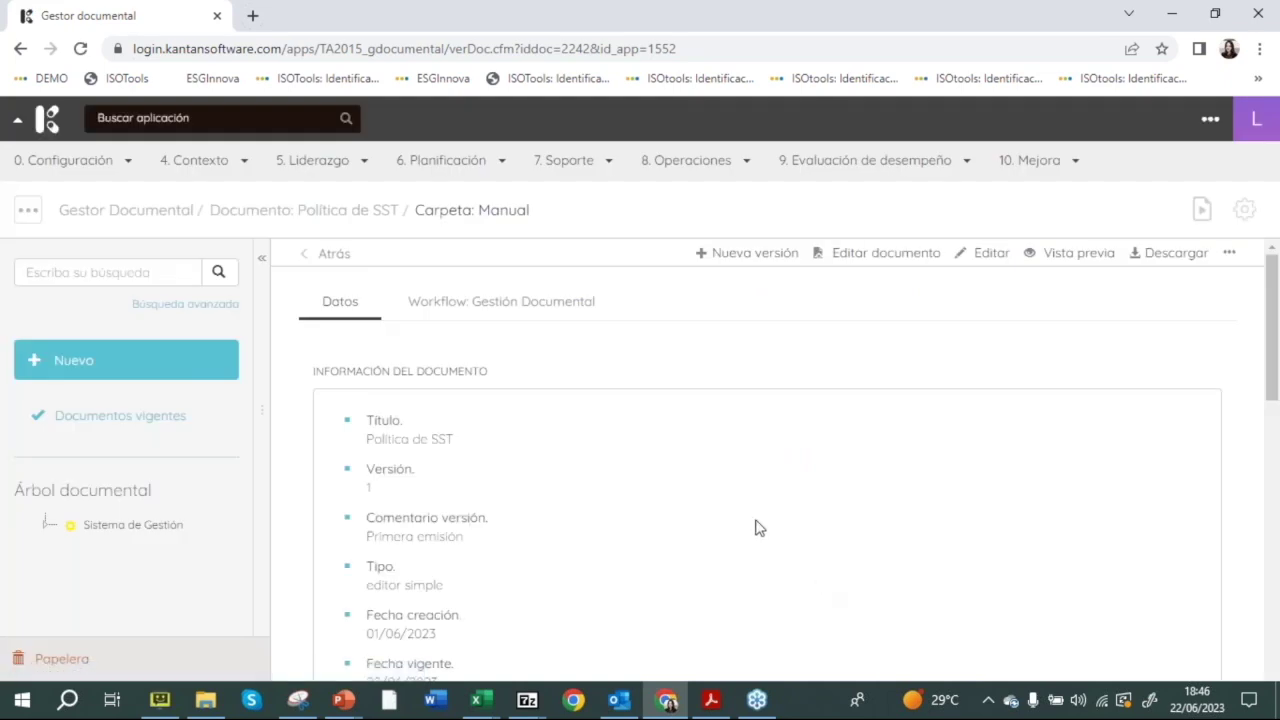
Step: Review the document's Gestión Documental workflow phases, including the planned date of Revisión de Vigencia, and its general data
{"action": "left_click", "coordinate": [565, 310]}
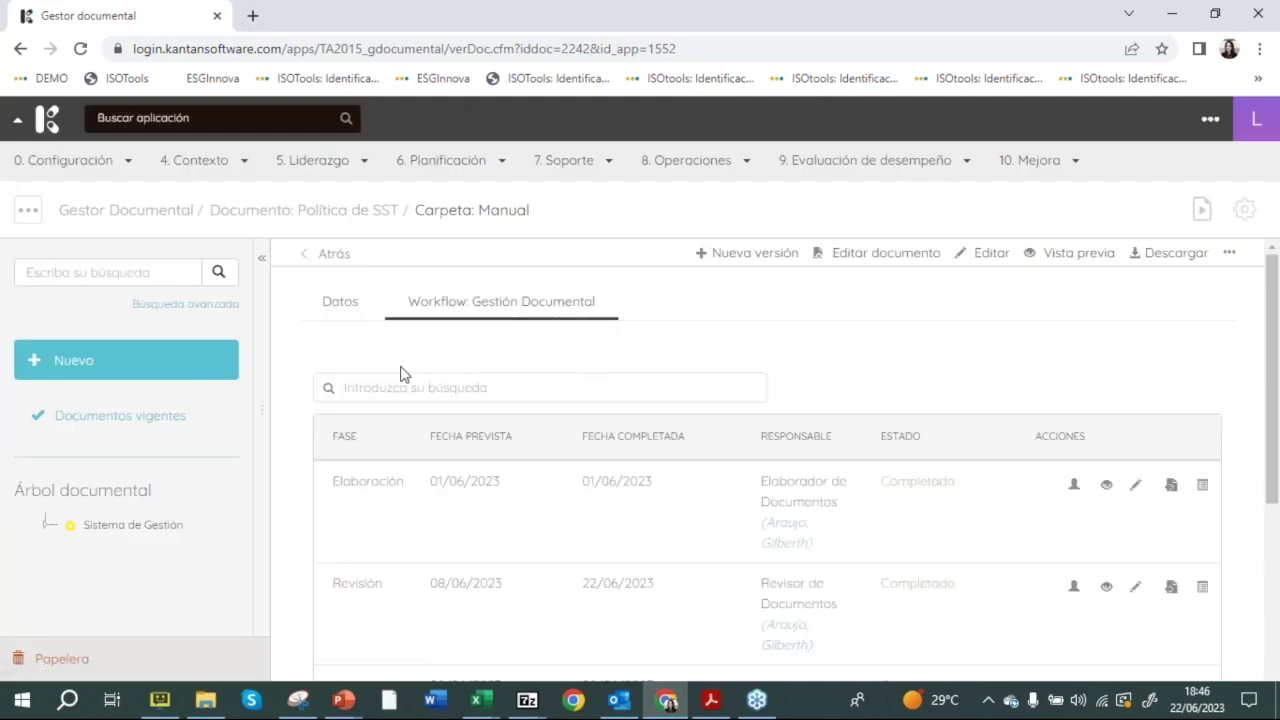
{"action": "left_click_drag", "start_coordinate": [1274, 408], "coordinate": [1277, 631]}
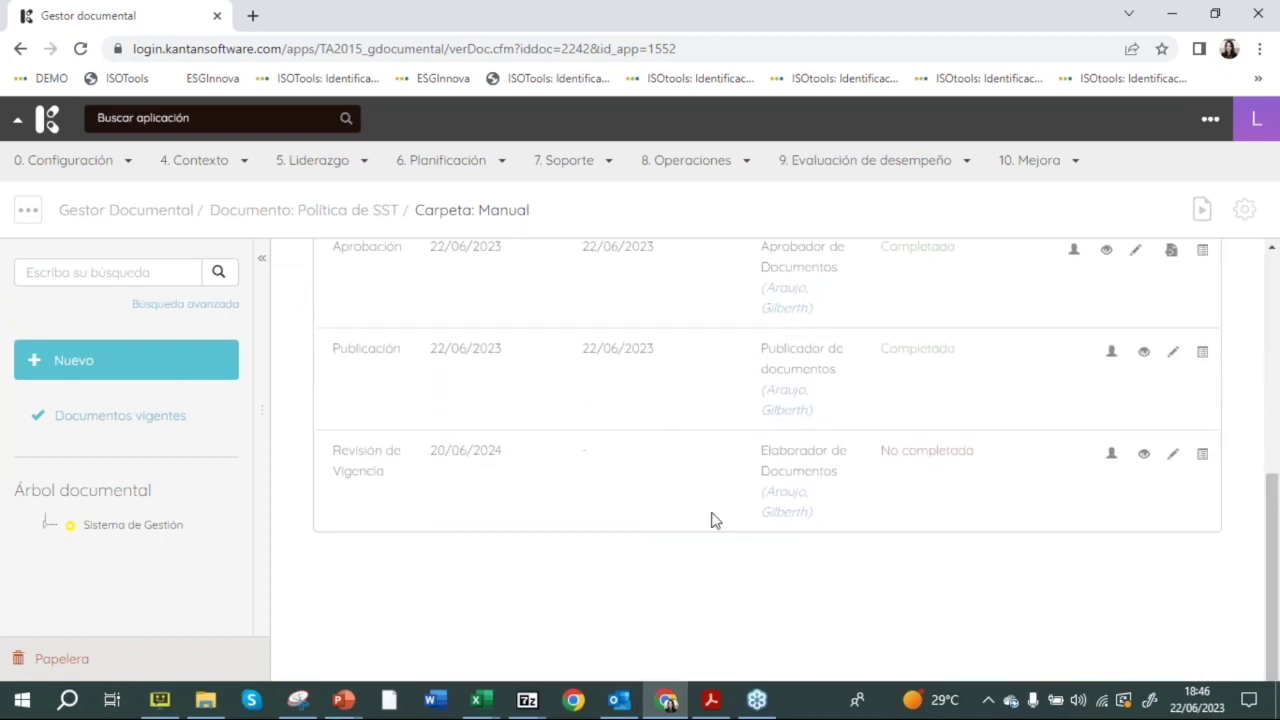
{"action": "left_click_drag", "start_coordinate": [432, 451], "coordinate": [523, 457]}
{"action": "left_click", "coordinate": [547, 564]}
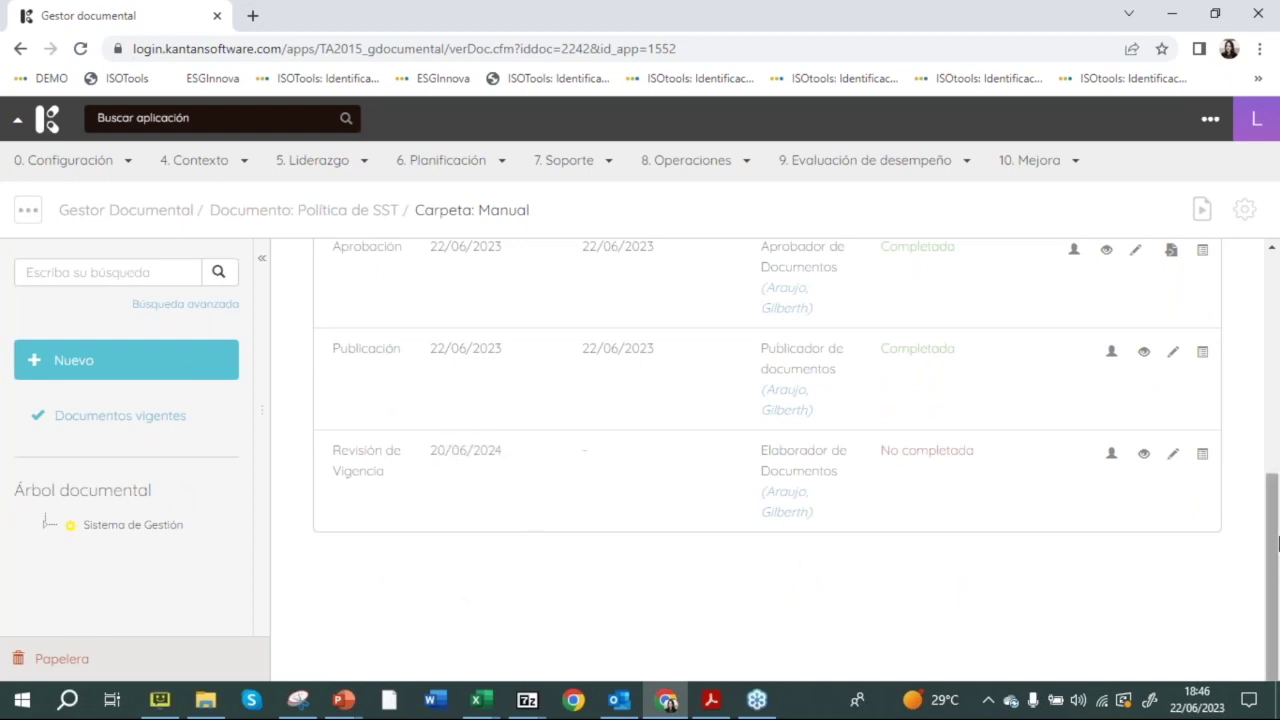
{"action": "left_click_drag", "start_coordinate": [1277, 542], "coordinate": [1277, 315]}
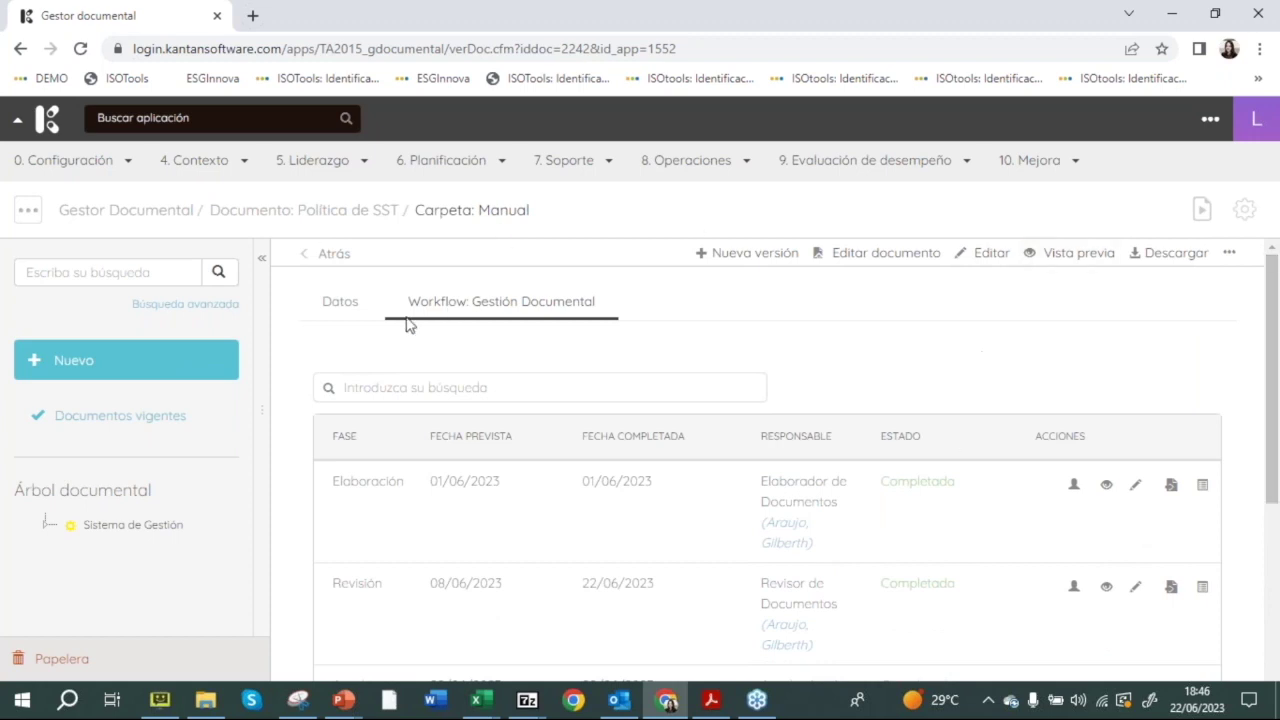
{"action": "left_click", "coordinate": [344, 310]}
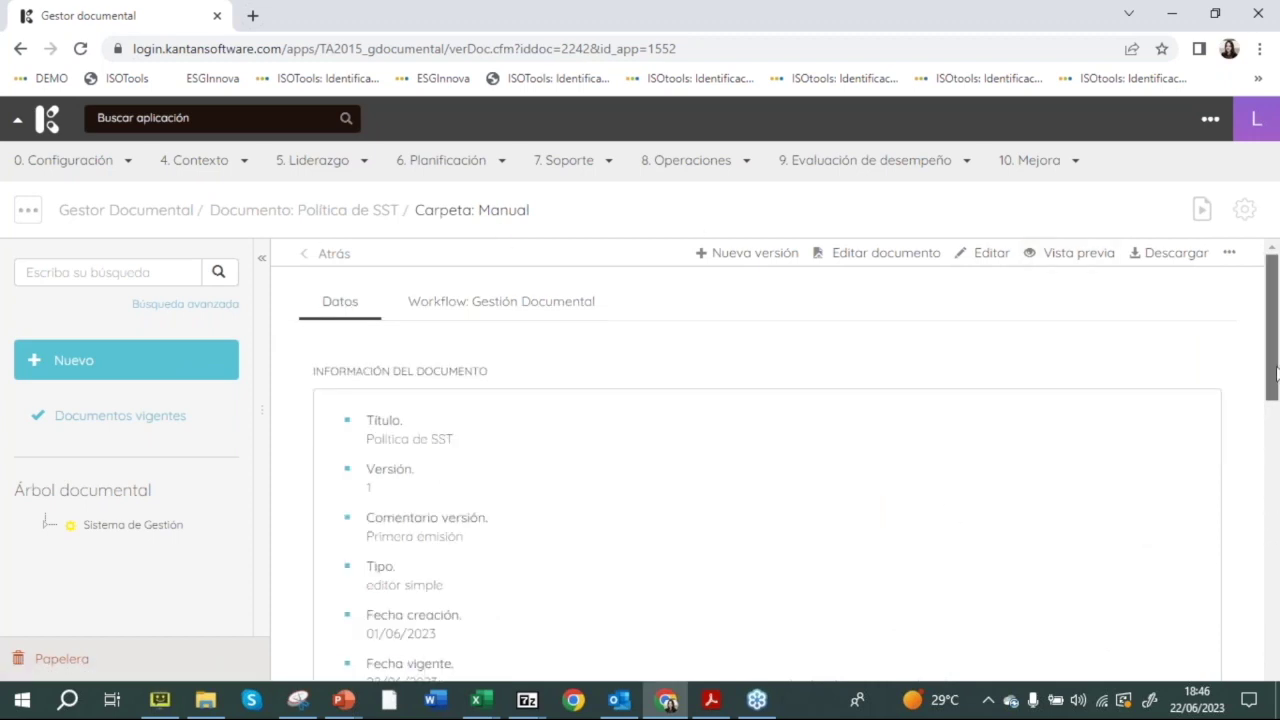
{"action": "scroll", "coordinate": [1276, 372], "scroll_direction": "down", "scroll_amount": 2}
{"action": "scroll", "coordinate": [1276, 372], "scroll_direction": "up", "scroll_amount": 2}
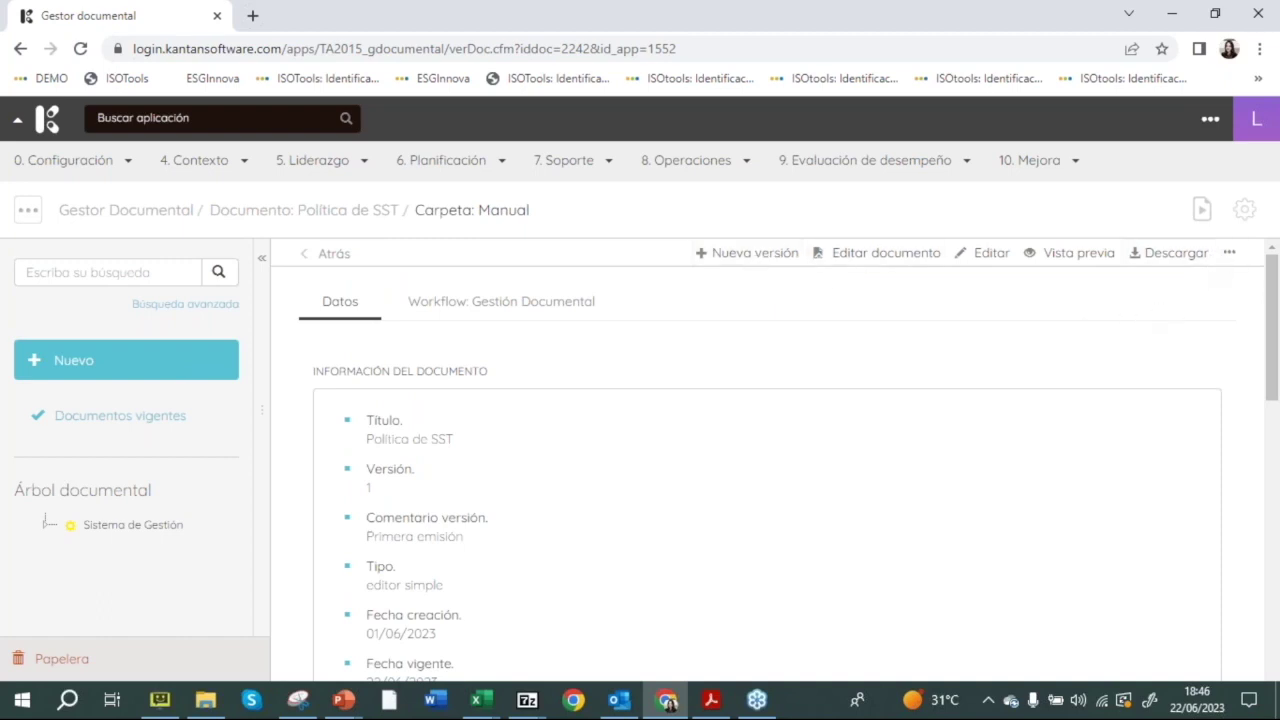
Step: From the document's distribution list, export the recipients log as a PDF and open the downloaded file
{"action": "left_click", "coordinate": [1228, 253]}
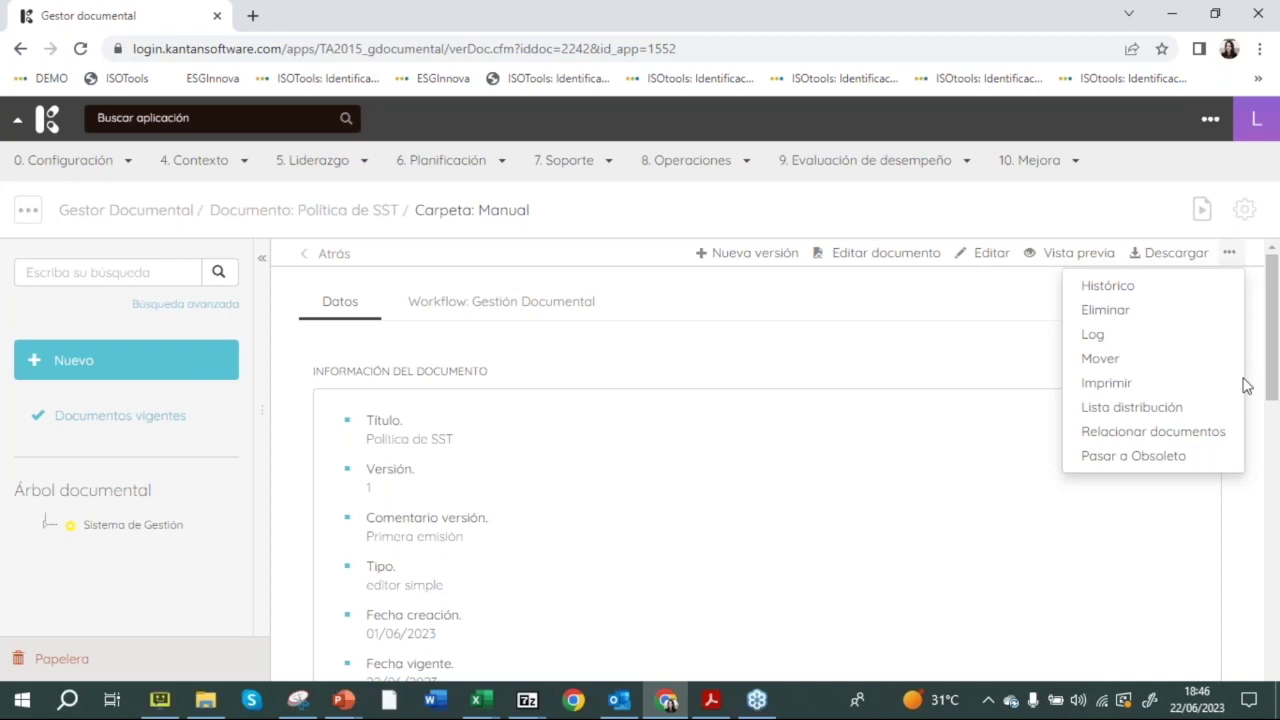
{"action": "left_click", "coordinate": [1126, 409]}
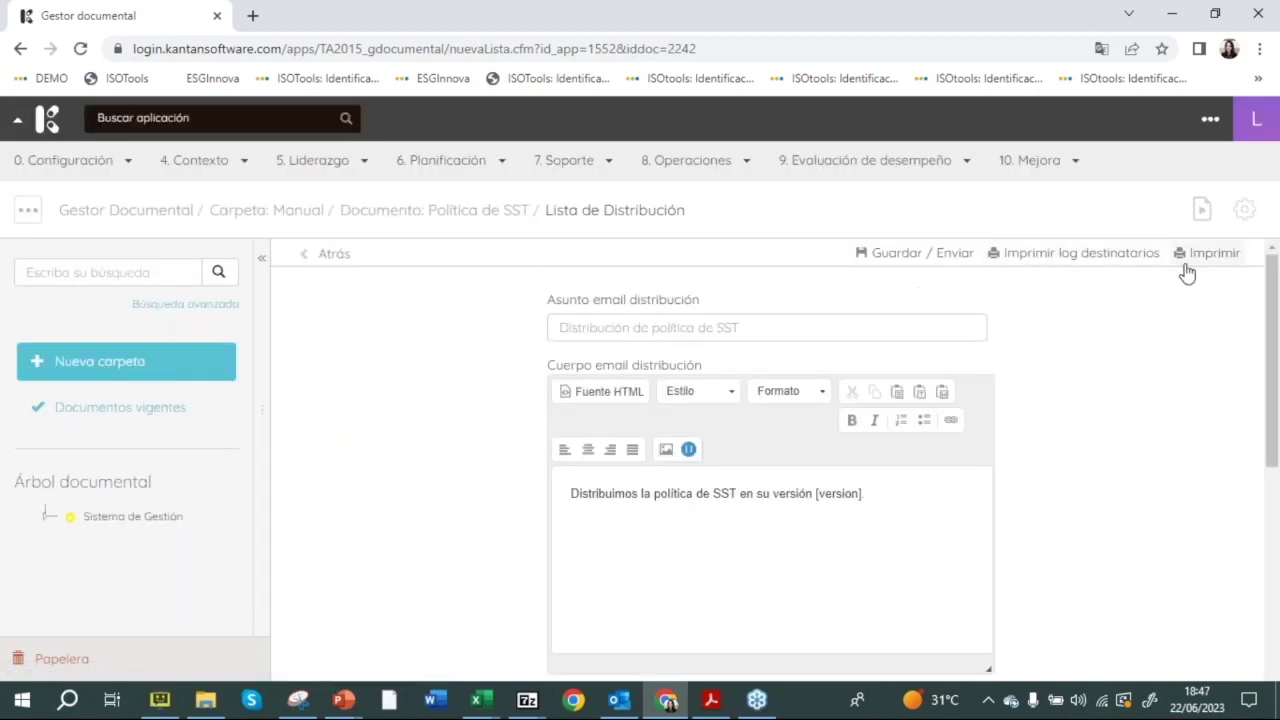
{"action": "left_click", "coordinate": [1118, 255]}
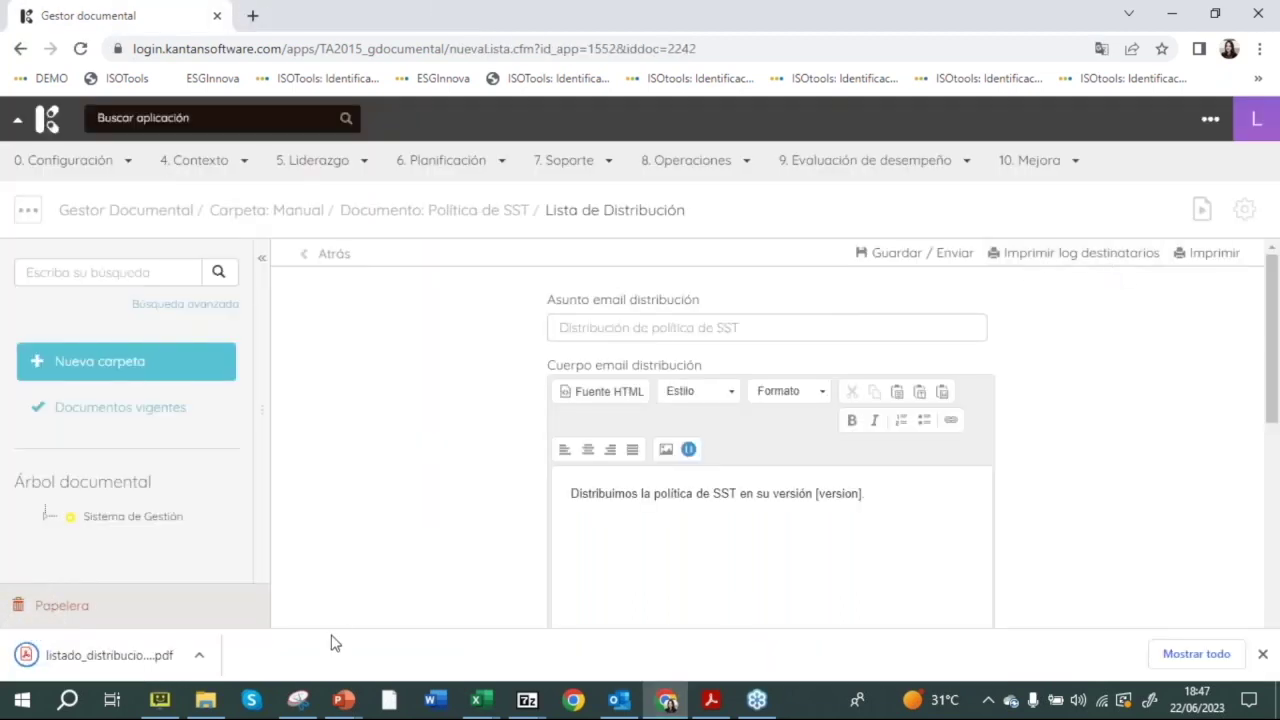
{"action": "left_click", "coordinate": [137, 648]}
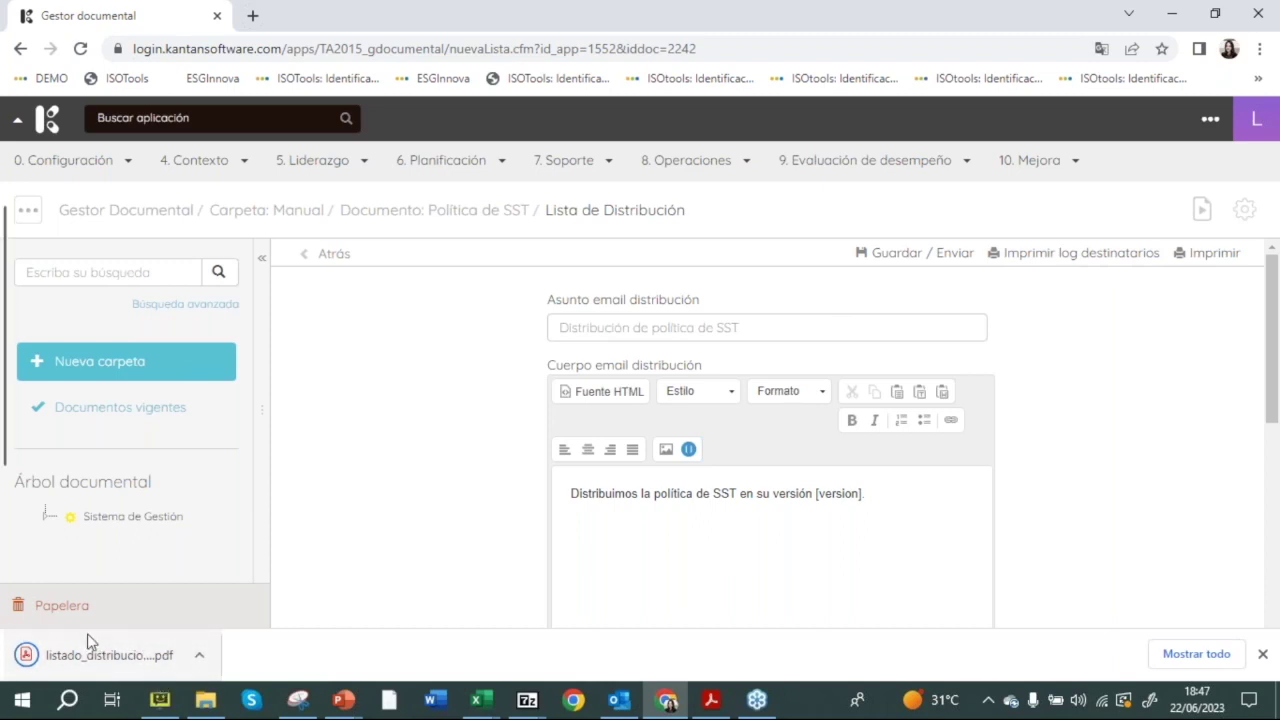
{"action": "left_click", "coordinate": [100, 668]}
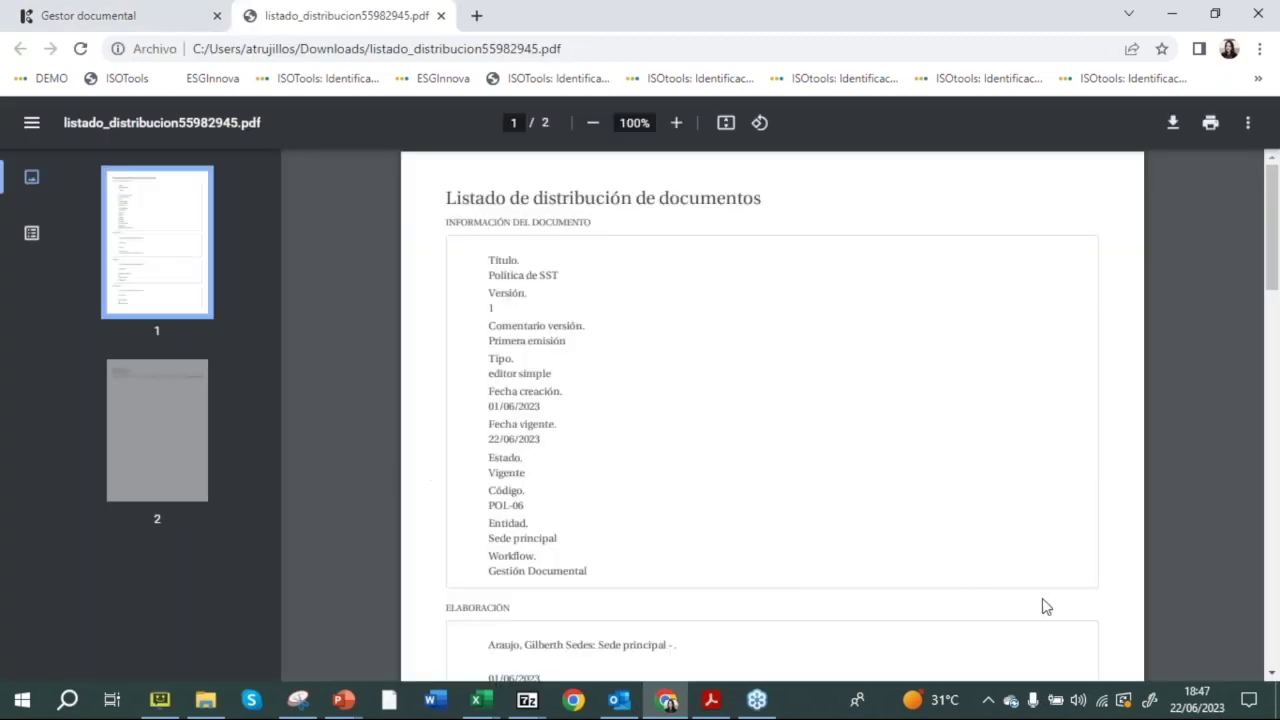
Step: Examine the distribution listing PDF, checking the approval data, send date, attachment entry and recipient table
{"action": "left_click", "coordinate": [1273, 414]}
{"action": "left_click_drag", "start_coordinate": [1273, 385], "coordinate": [1273, 487]}
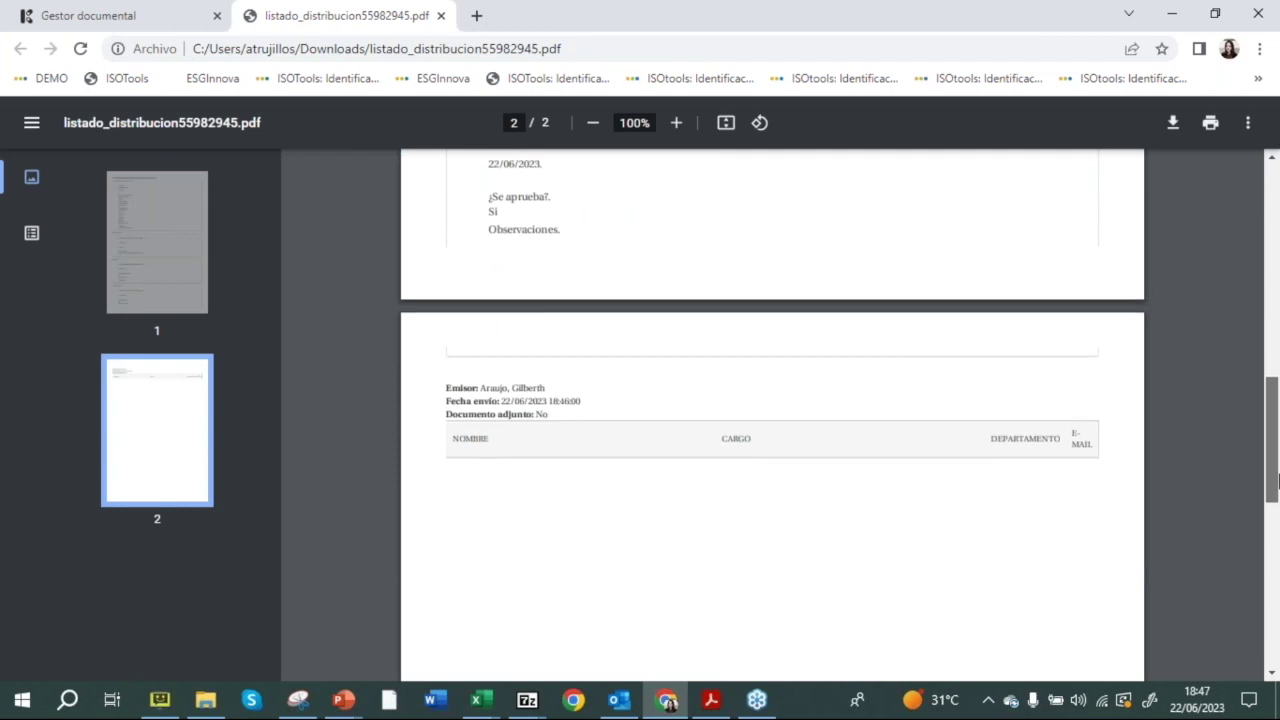
{"action": "mouse_move", "coordinate": [518, 416]}
{"action": "left_mouse_down"}
{"action": "mouse_move", "coordinate": [591, 406]}
{"action": "mouse_move", "coordinate": [540, 416]}
{"action": "left_mouse_up"}
{"action": "left_click_drag", "start_coordinate": [1273, 482], "coordinate": [1273, 455]}
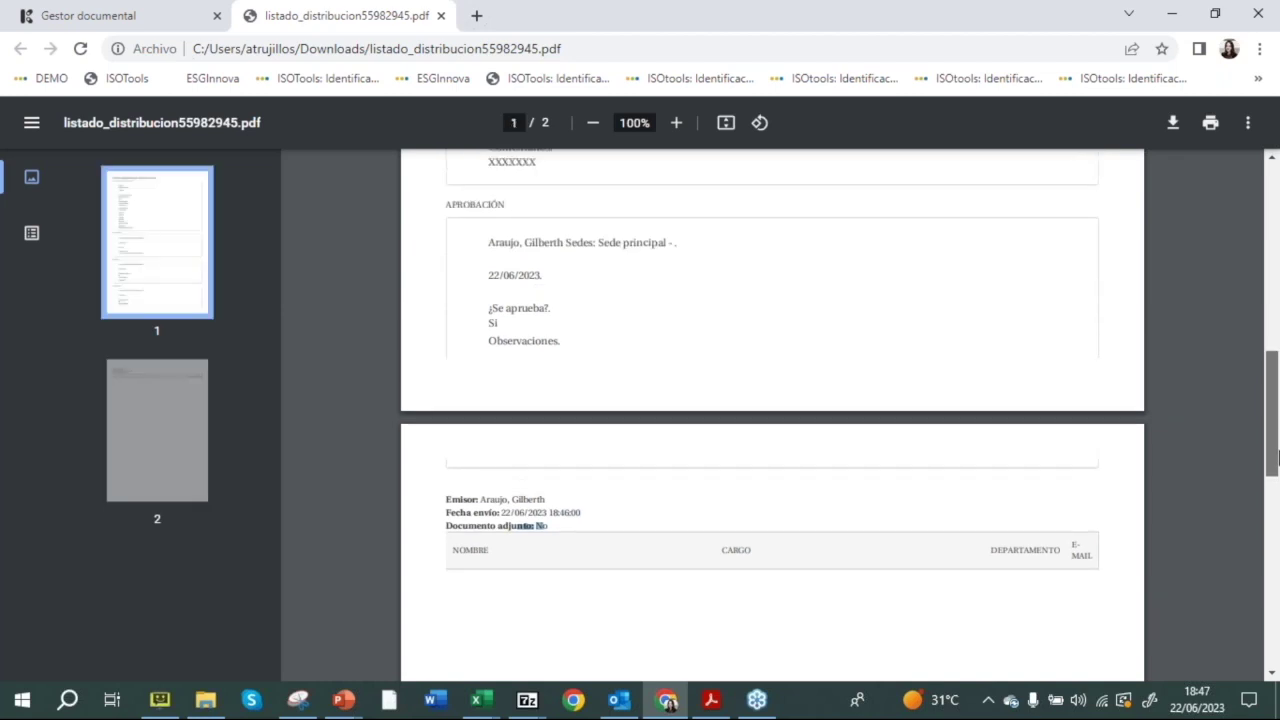
{"action": "scroll", "coordinate": [1273, 458], "scroll_direction": "down", "scroll_amount": 2}
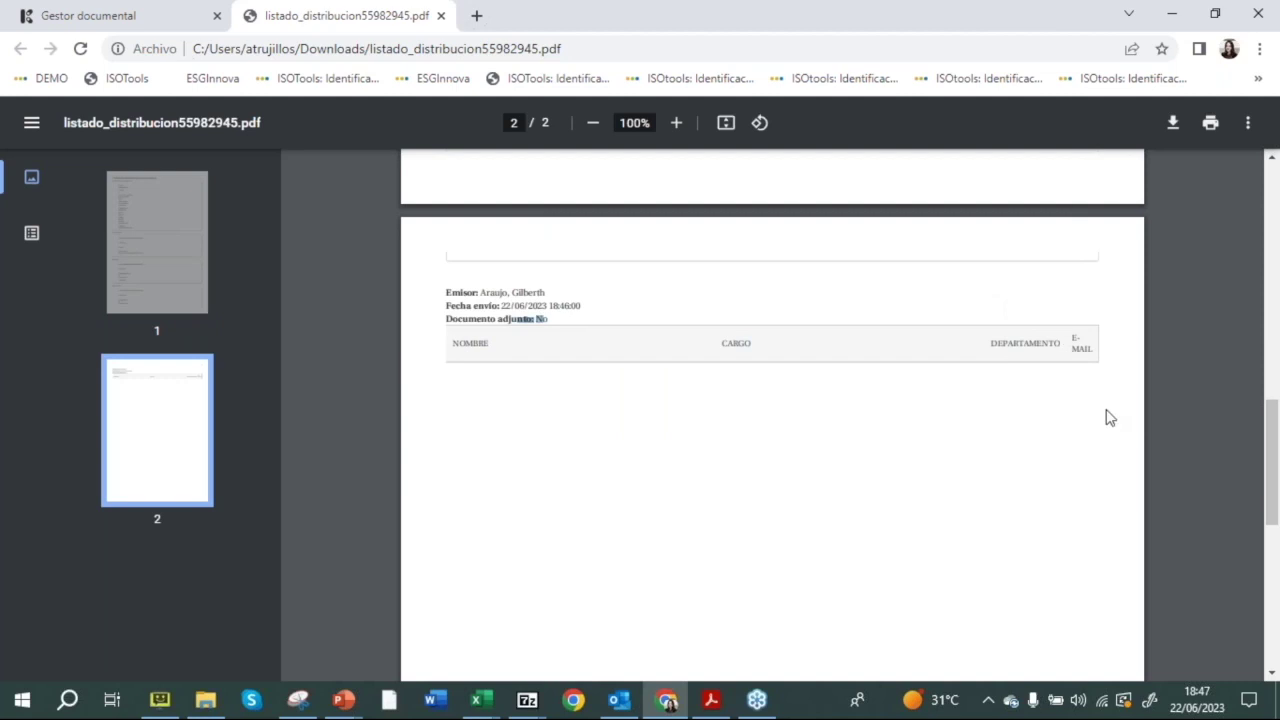
{"action": "left_click_drag", "start_coordinate": [1263, 449], "coordinate": [1277, 170]}
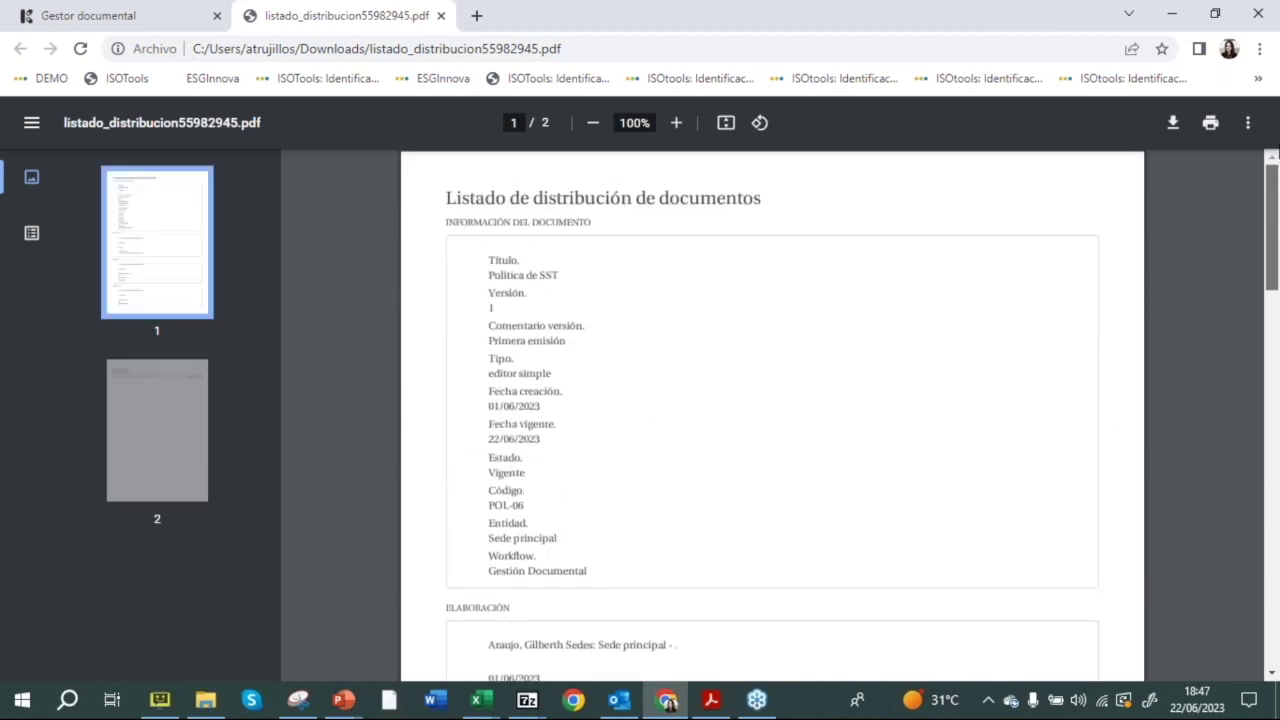
Step: Return to Gestor documental and open the activity log of the Política de SST document
{"action": "left_click", "coordinate": [155, 10]}
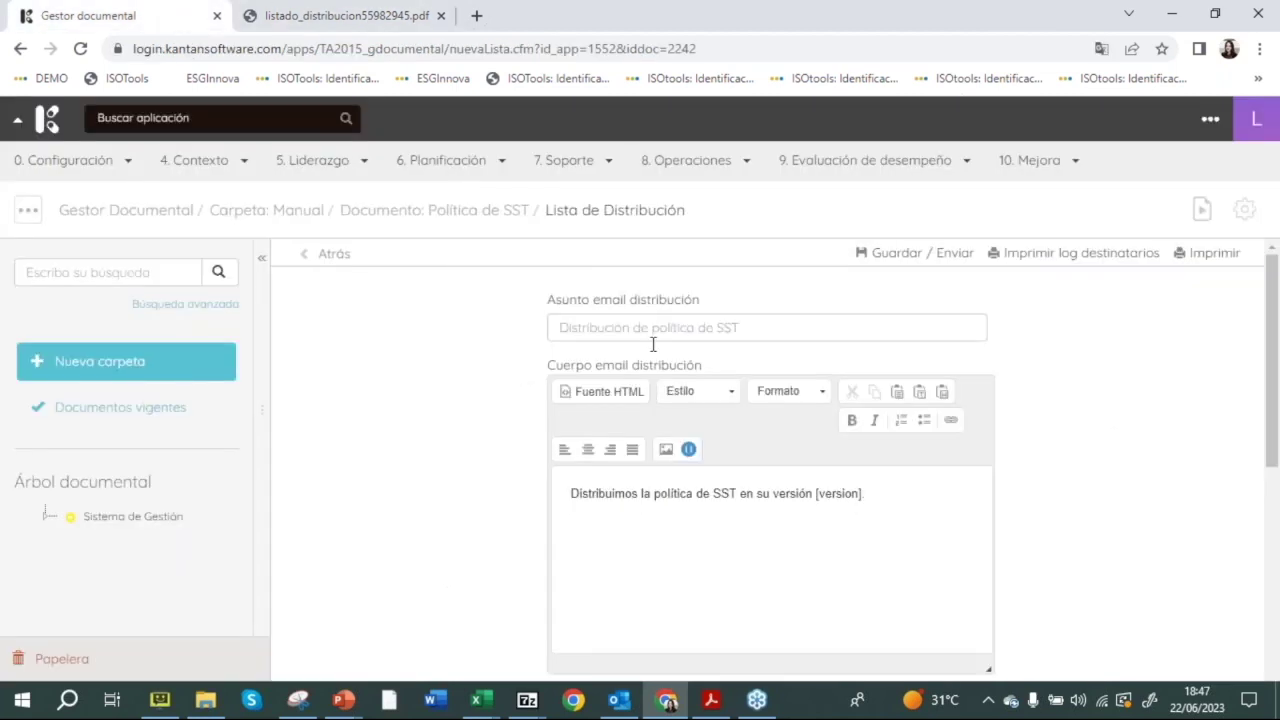
{"action": "left_click", "coordinate": [314, 260]}
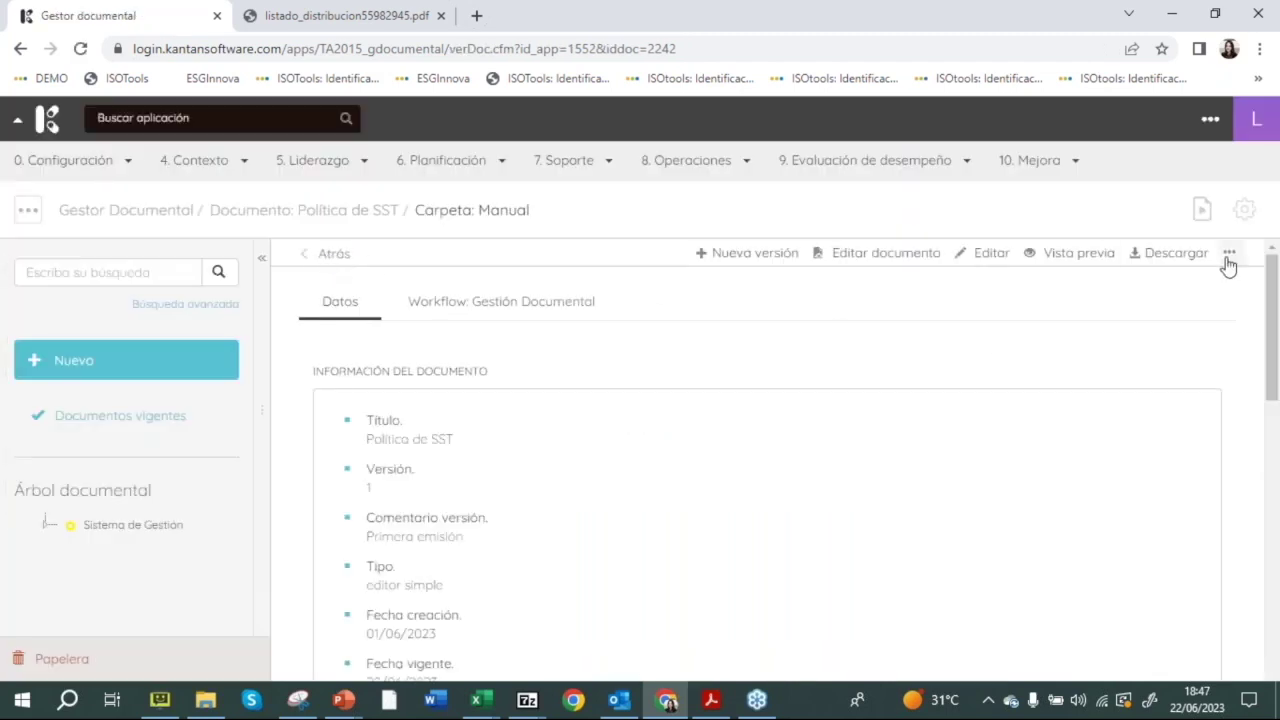
{"action": "left_click", "coordinate": [1229, 258]}
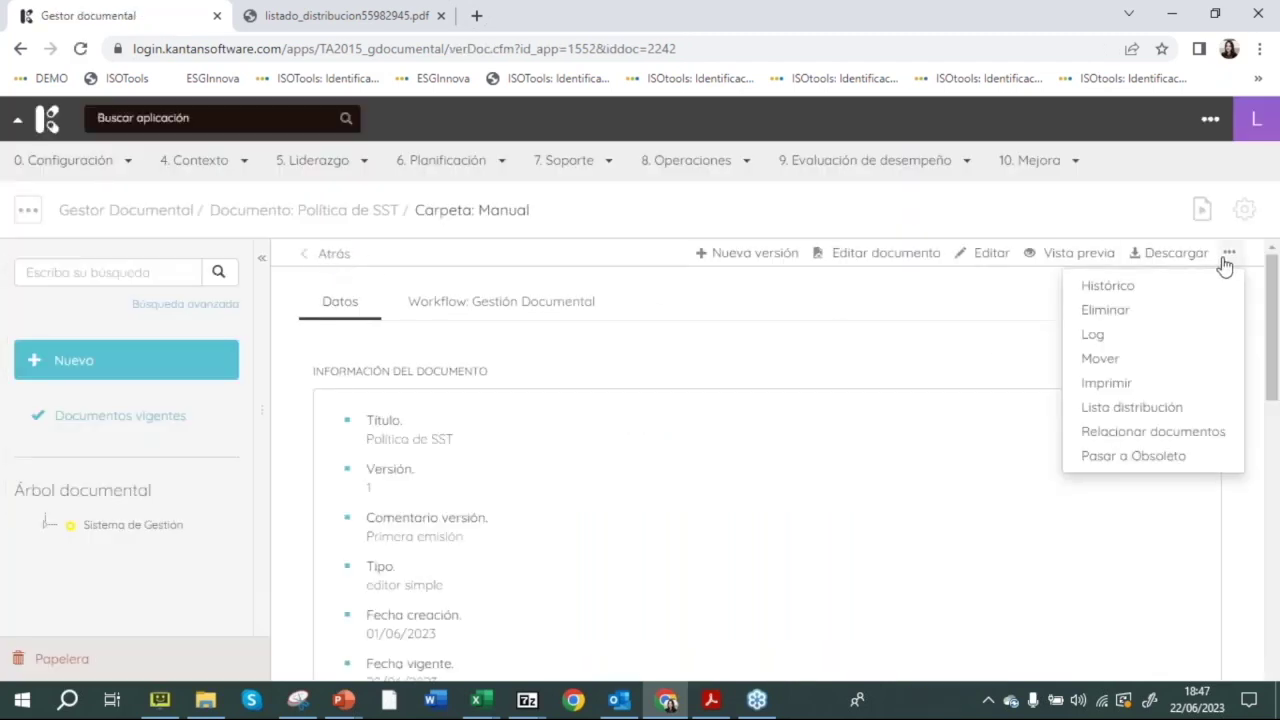
{"action": "left_click", "coordinate": [1090, 334]}
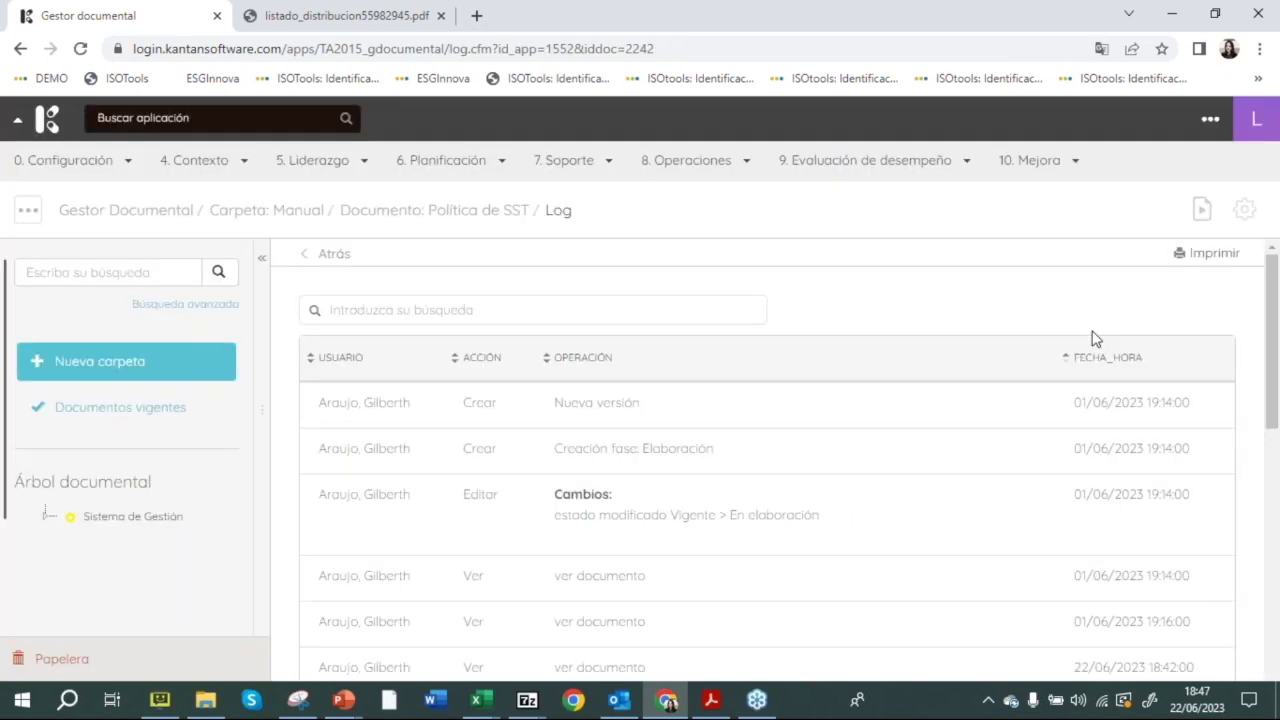
Step: Sort the log by Operación, review its entries, and return to the Política de SST document record
{"action": "left_click", "coordinate": [578, 360]}
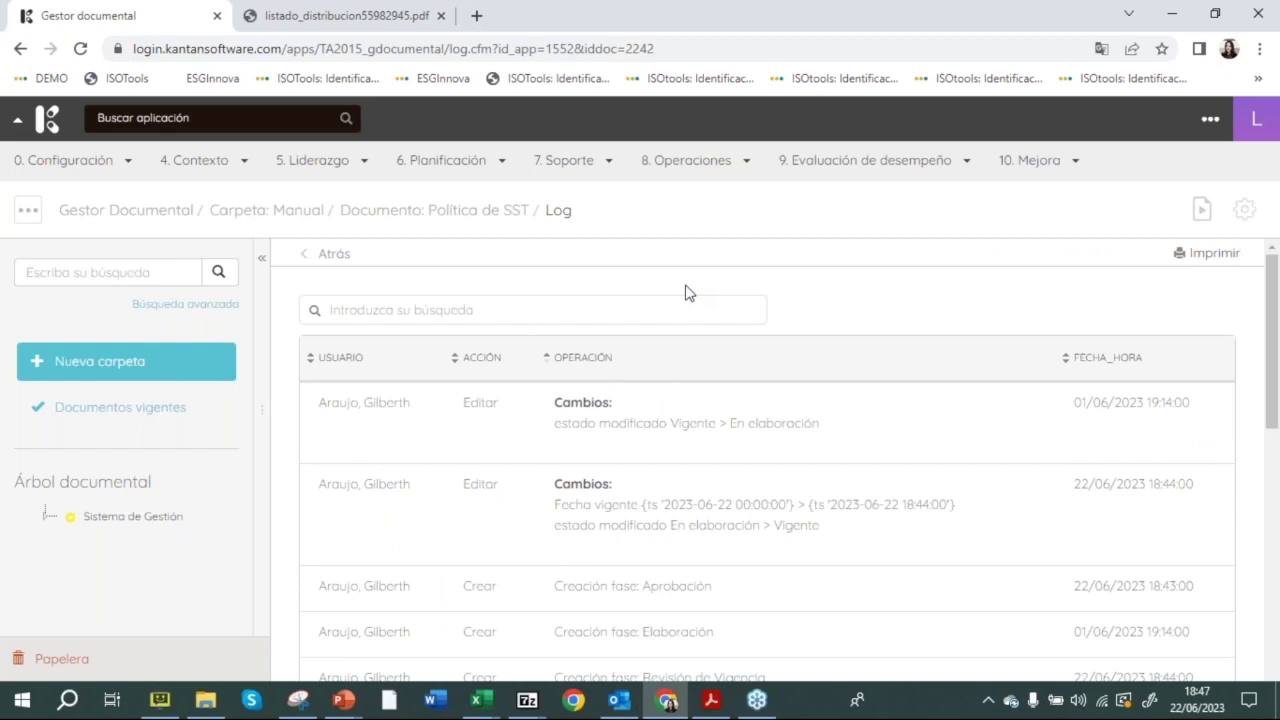
{"action": "left_click_drag", "start_coordinate": [1277, 404], "coordinate": [1277, 468]}
{"action": "scroll", "coordinate": [871, 451], "scroll_direction": "down", "scroll_amount": 1}
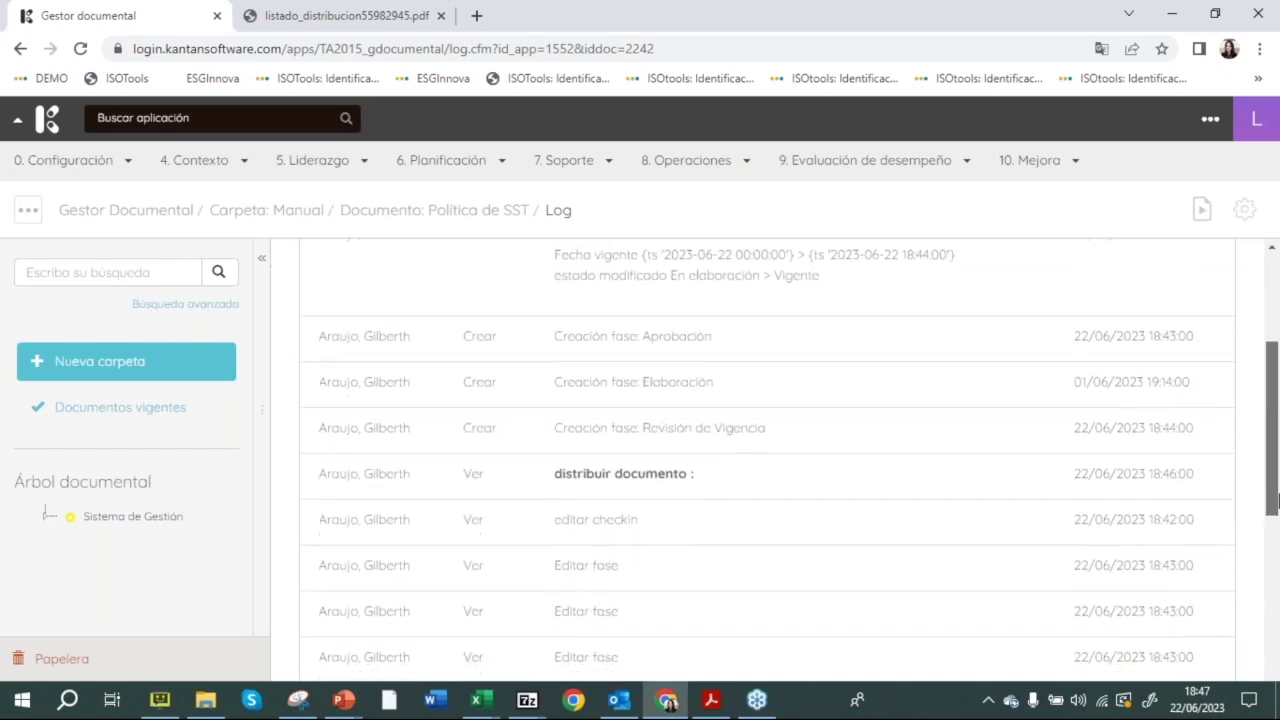
{"action": "left_click_drag", "start_coordinate": [1277, 470], "coordinate": [1268, 255]}
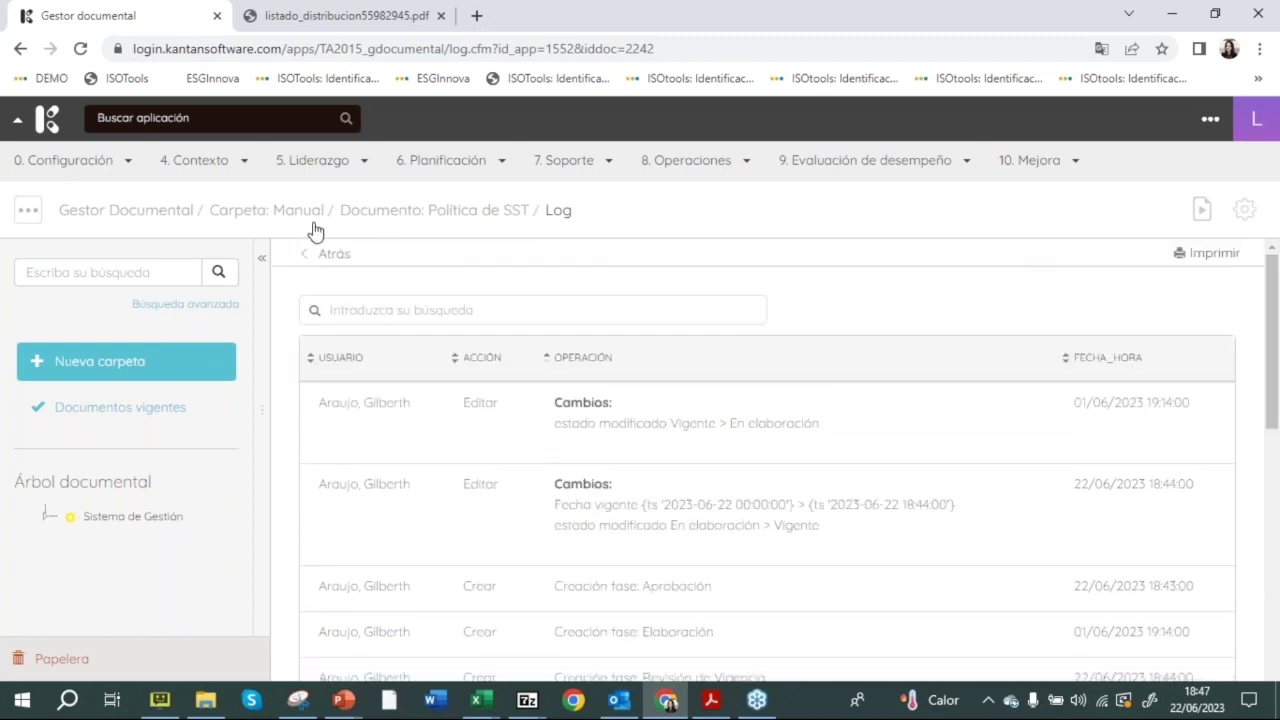
{"action": "left_click", "coordinate": [350, 212]}
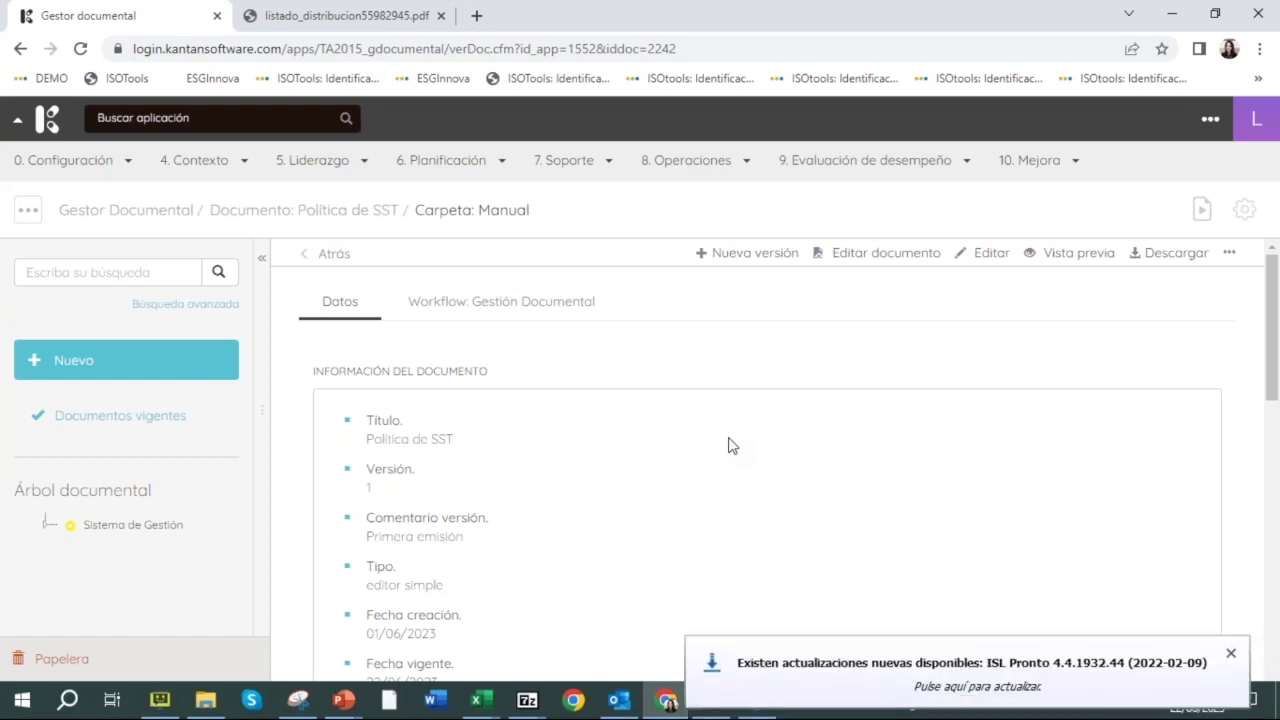
{"action": "left_click", "coordinate": [1233, 656]}
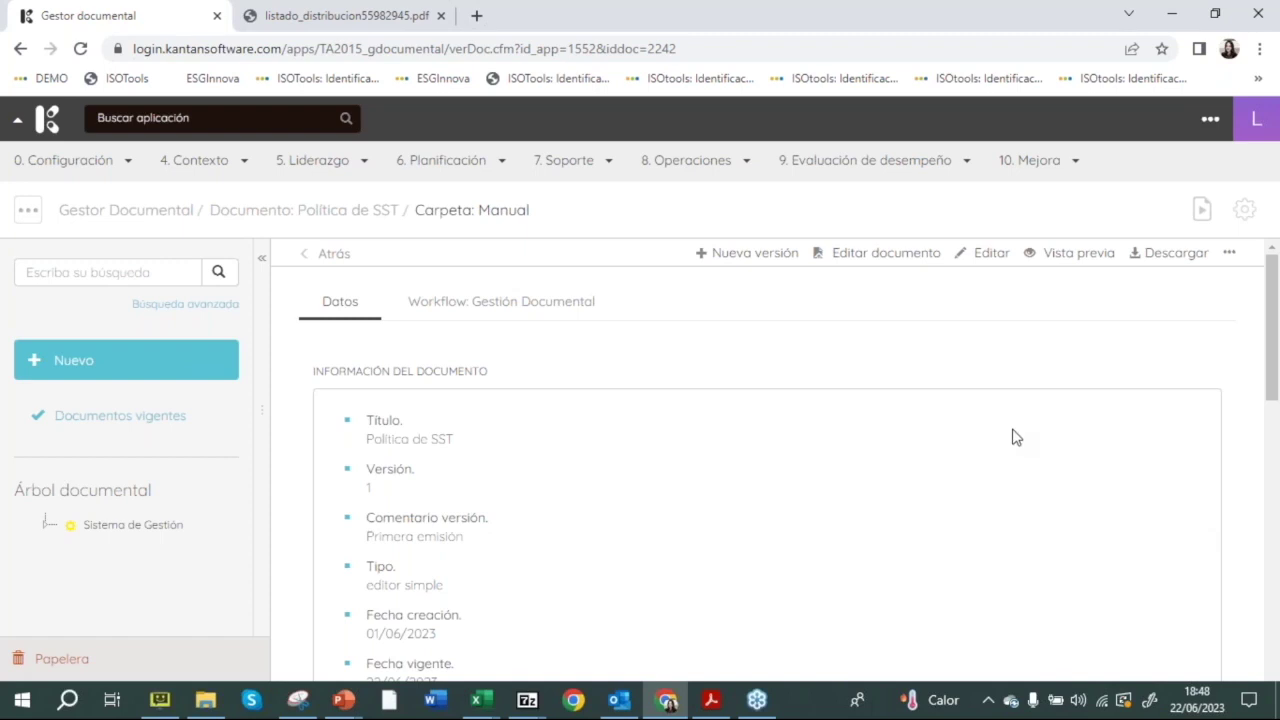